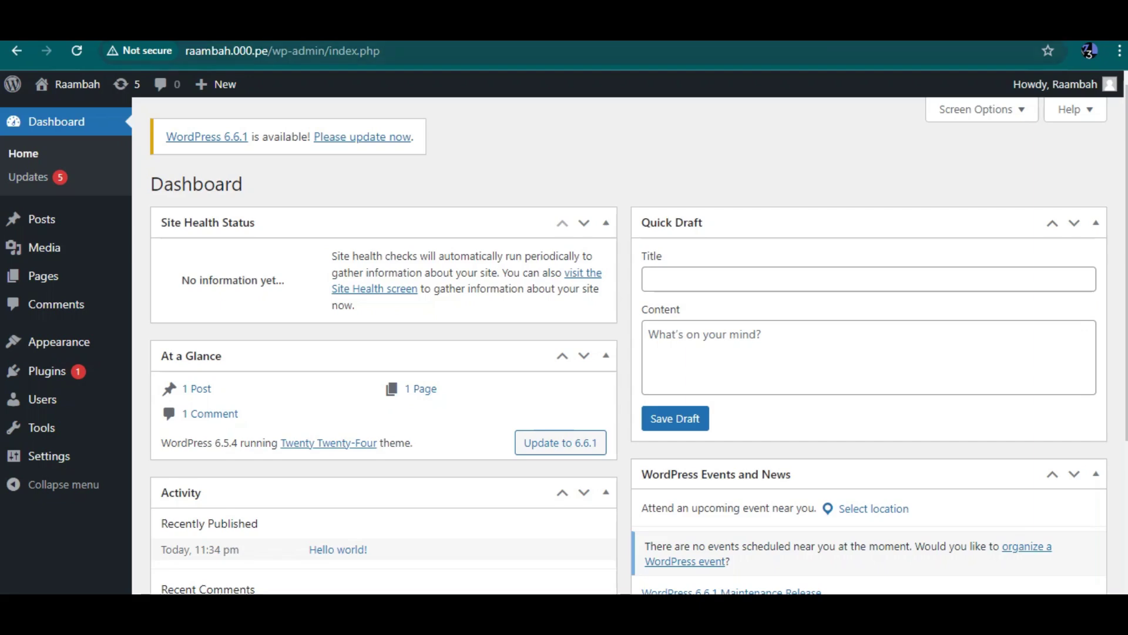
Step: Check the site address and view the live Raambah Shop site
left_click_drag(234, 51, 268, 51)
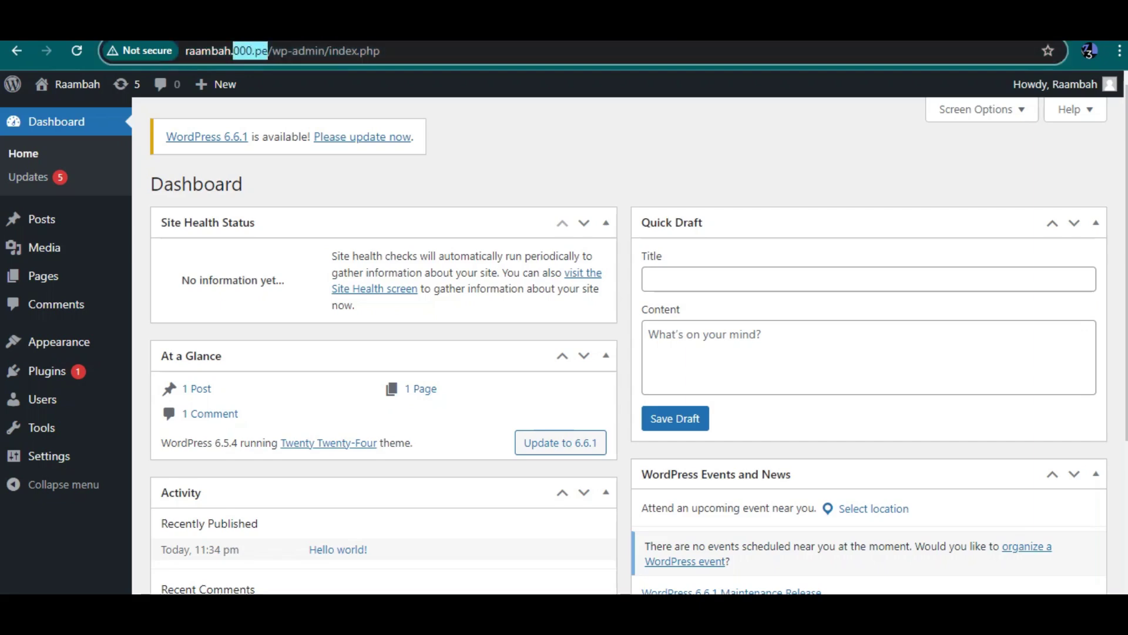
left_click_drag(188, 51, 288, 50)
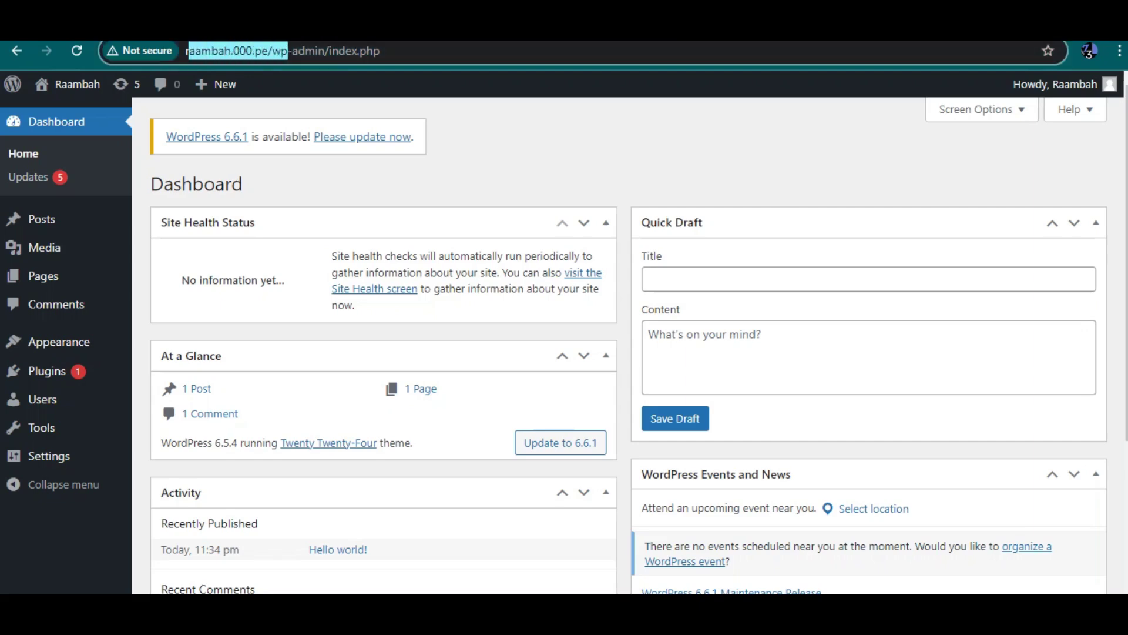
key("Escape")
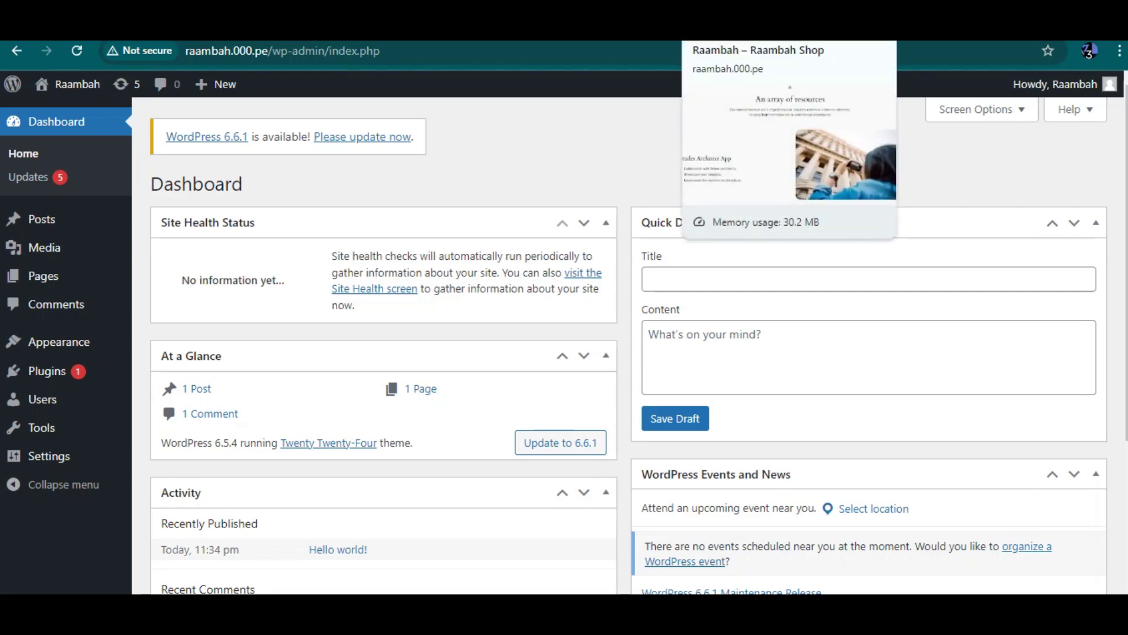
left_click(752, 26)
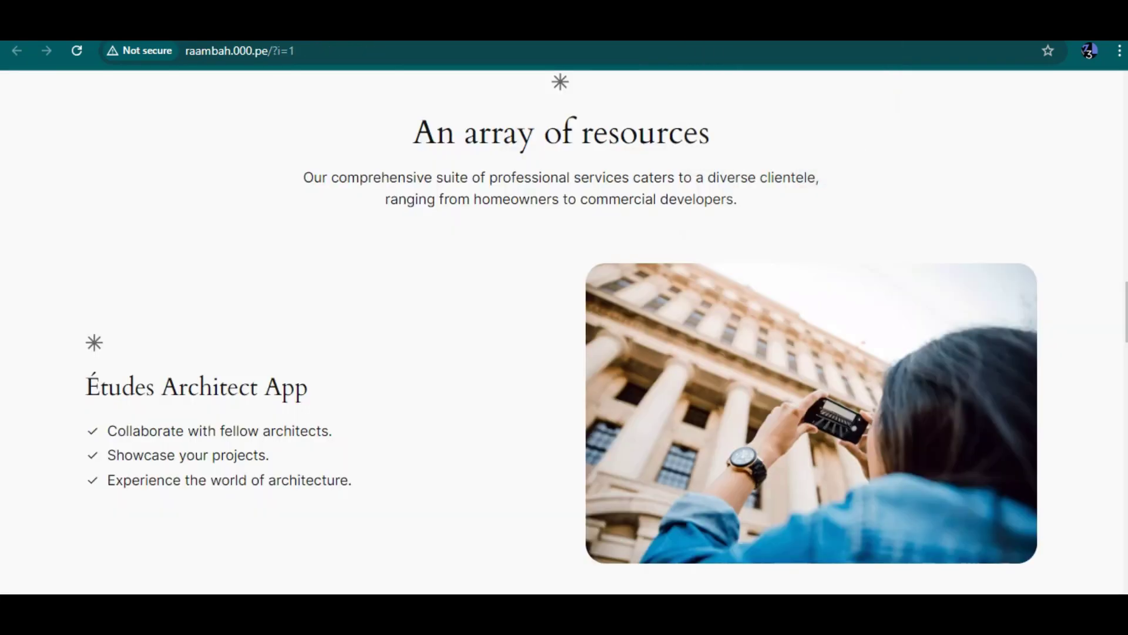
scroll(564, 330, "down", 20)
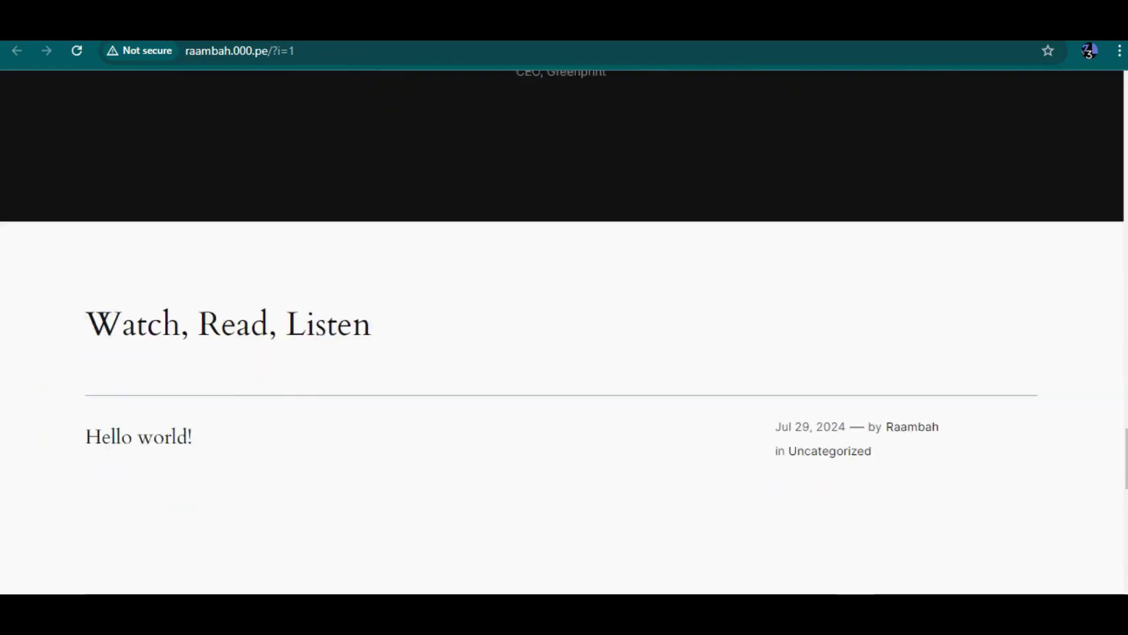
scroll(564, 330, "up", 15)
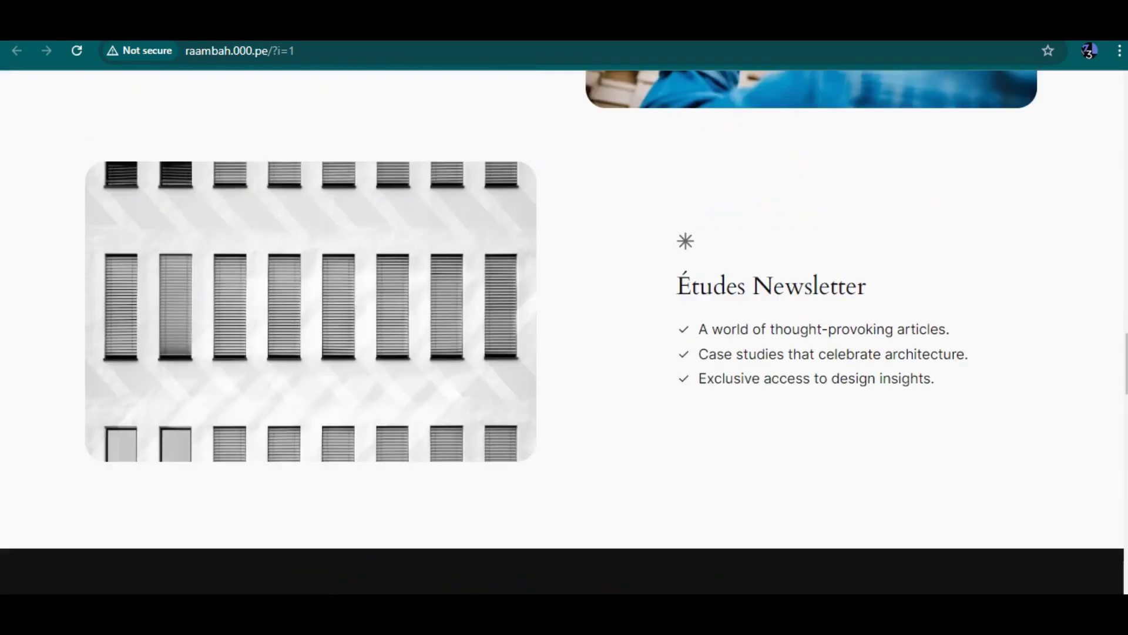
Step: Back in the dashboard, delete the Twenty Twenty-Three theme from Appearance > Themes
left_click(881, 26)
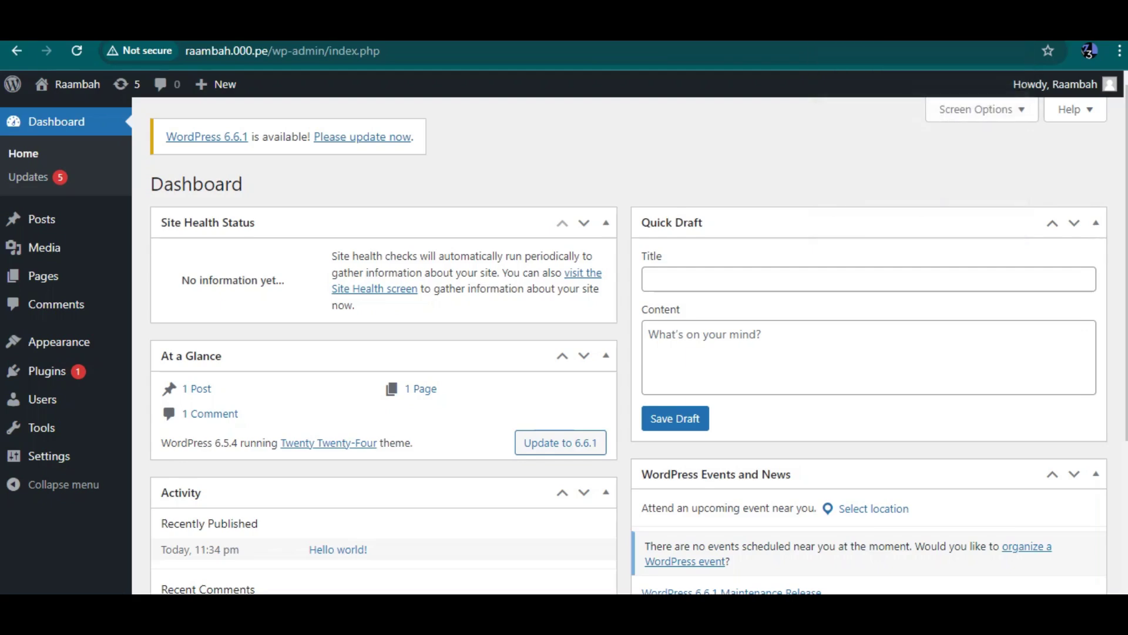
mouse_move(59, 342)
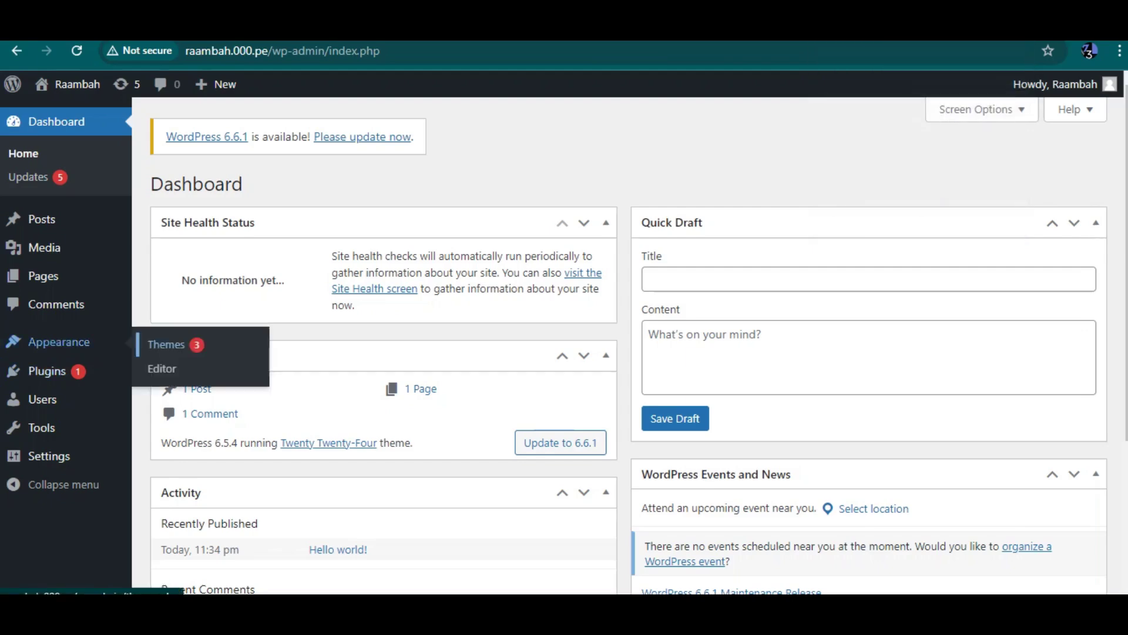
left_click(167, 344)
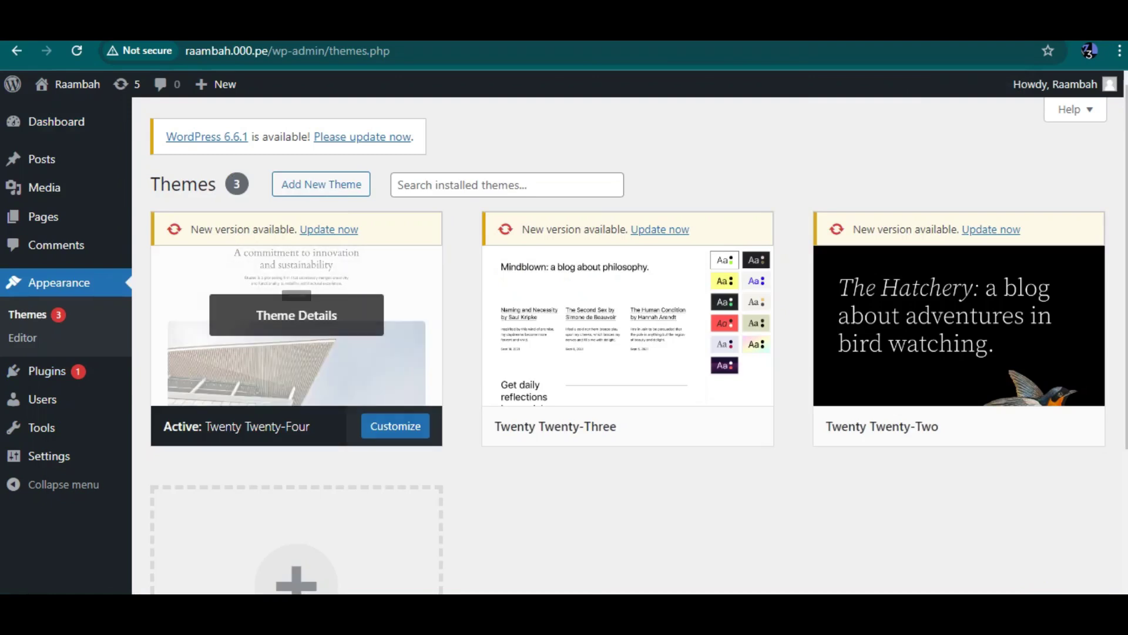
left_click(628, 315)
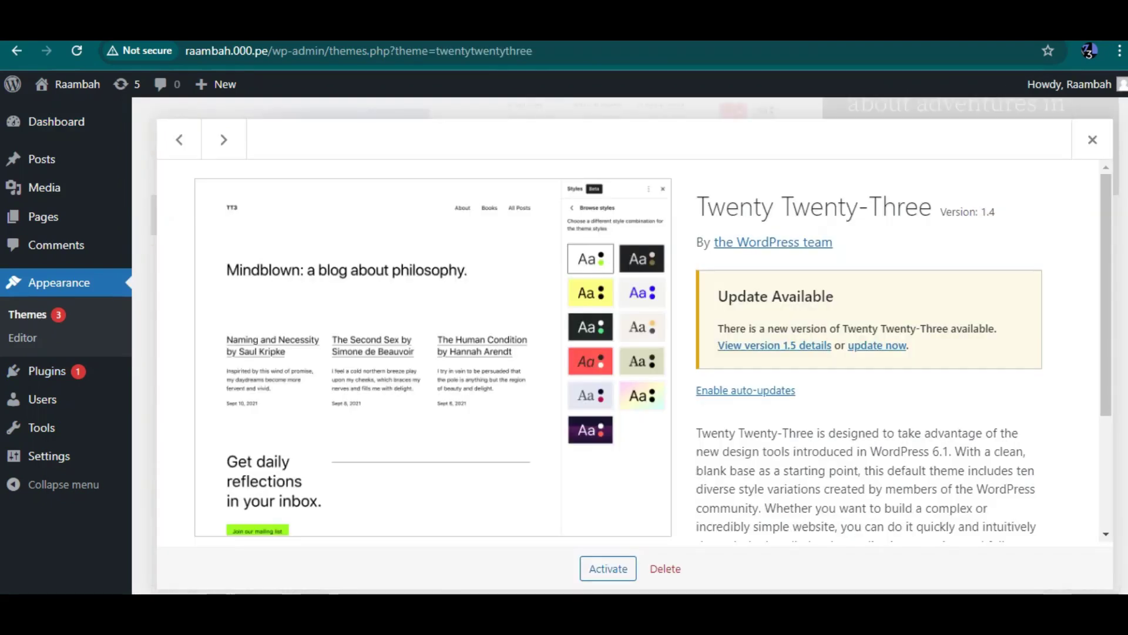
left_click(665, 569)
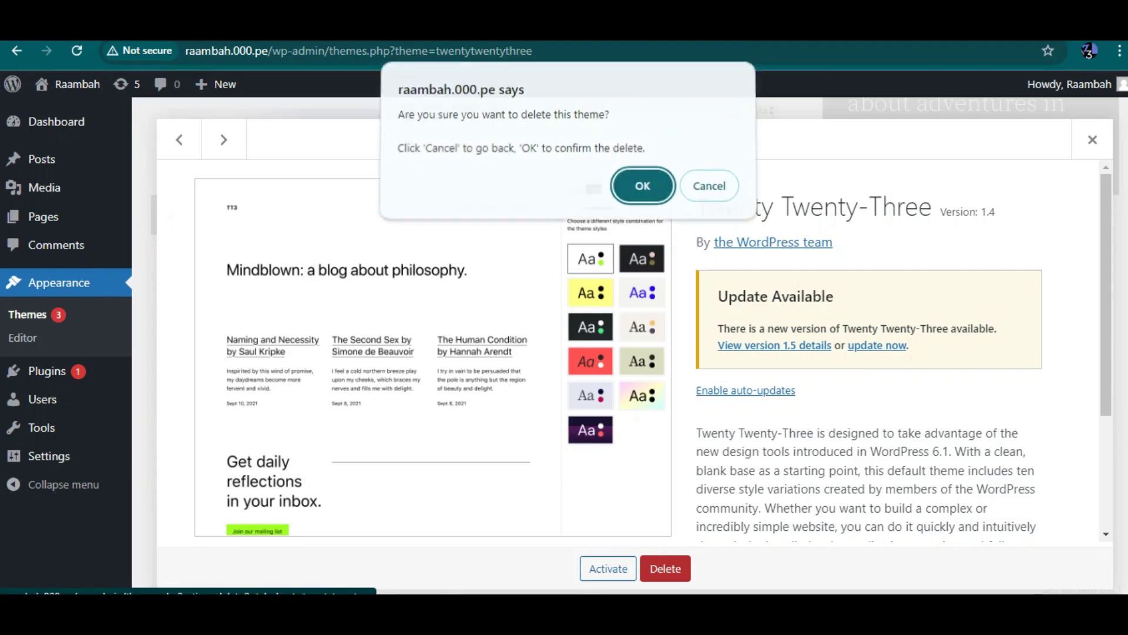
key("Return")
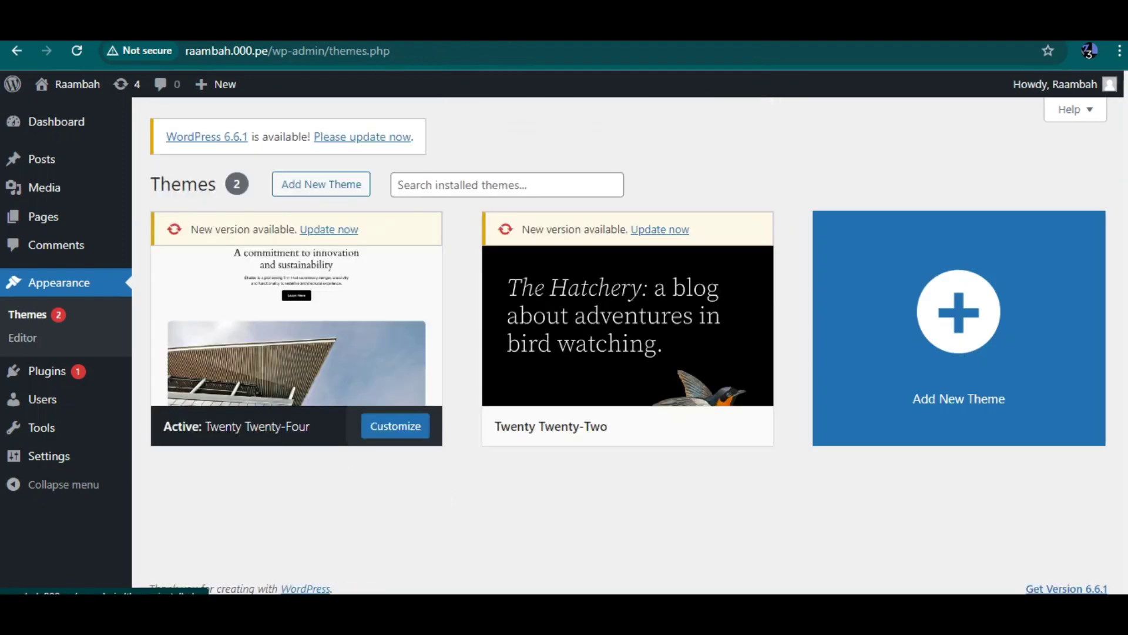
Step: Delete the Twenty Twenty-Two theme as well
left_click(628, 314)
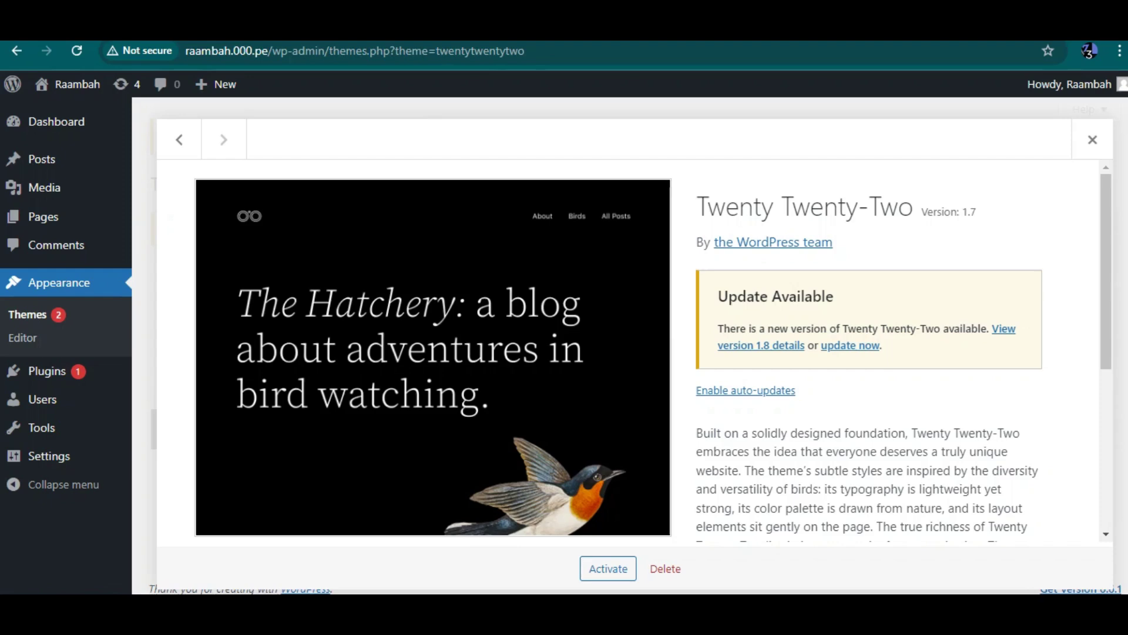
scroll(653, 351, "down", 5)
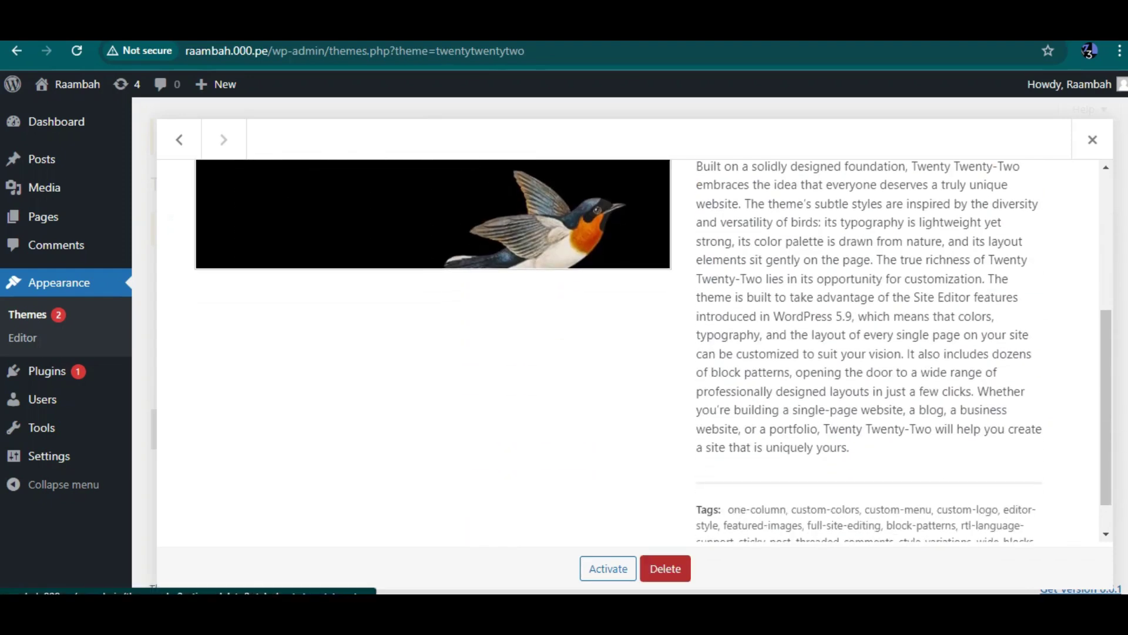
left_click(665, 569)
key("Return")
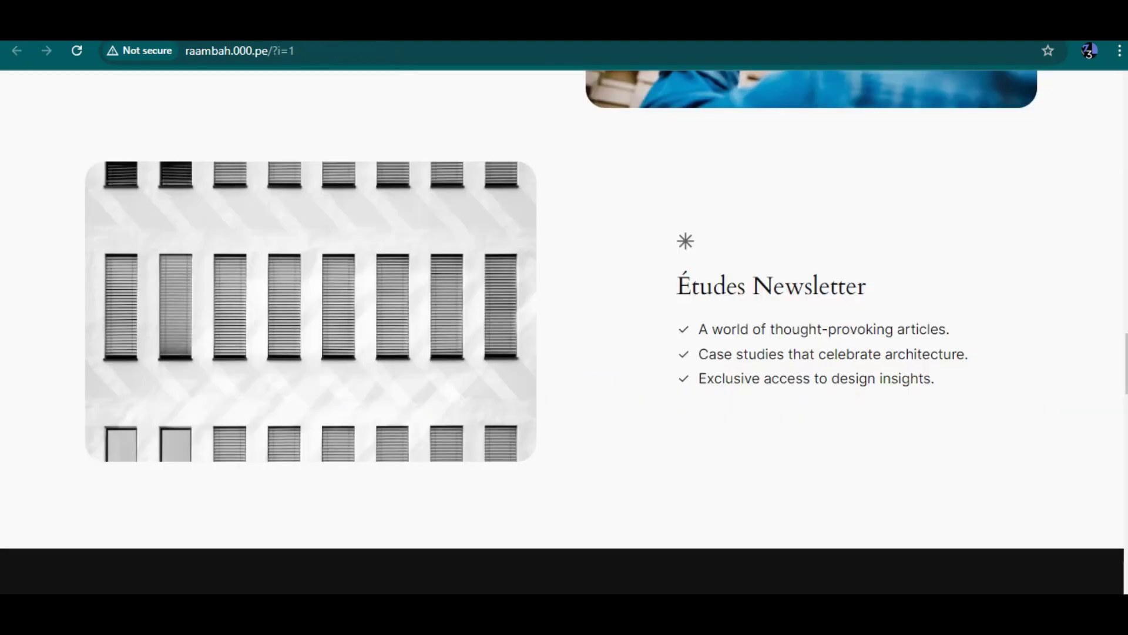
scroll(564, 332, "up", 15)
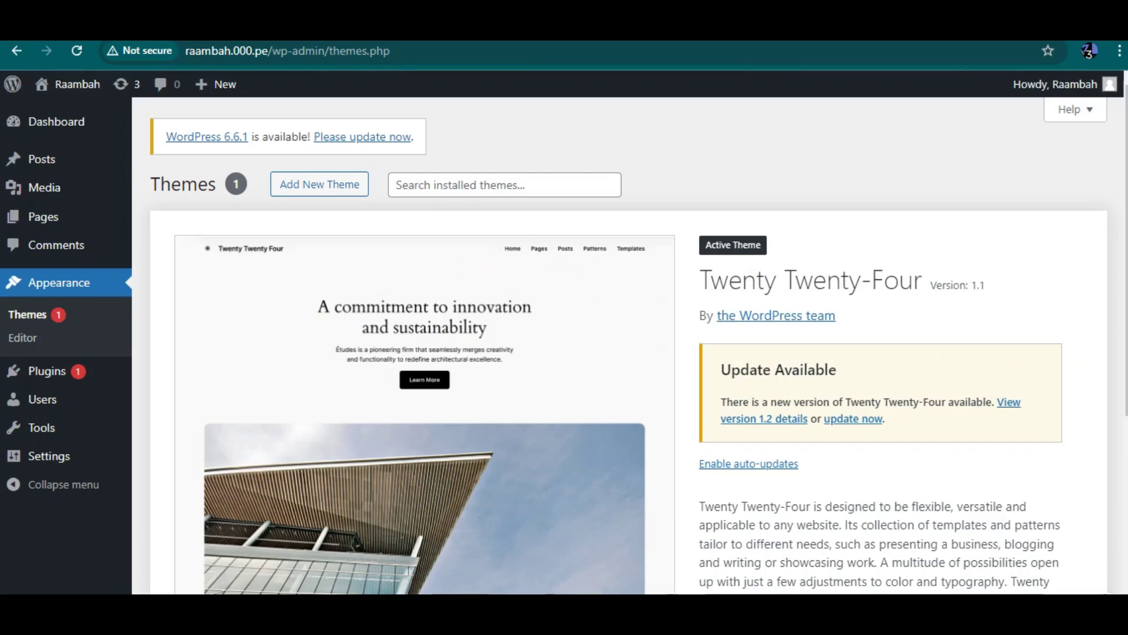
Step: Open Add New Theme and scroll through the Popular themes catalogue
left_click(319, 184)
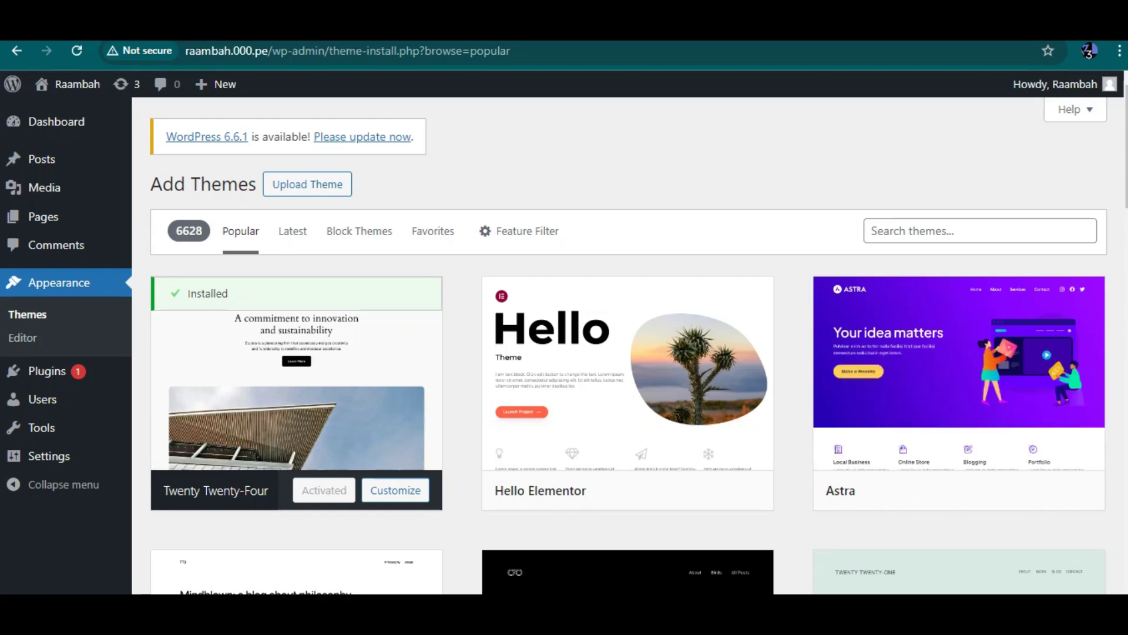
scroll(629, 346, "down", 8)
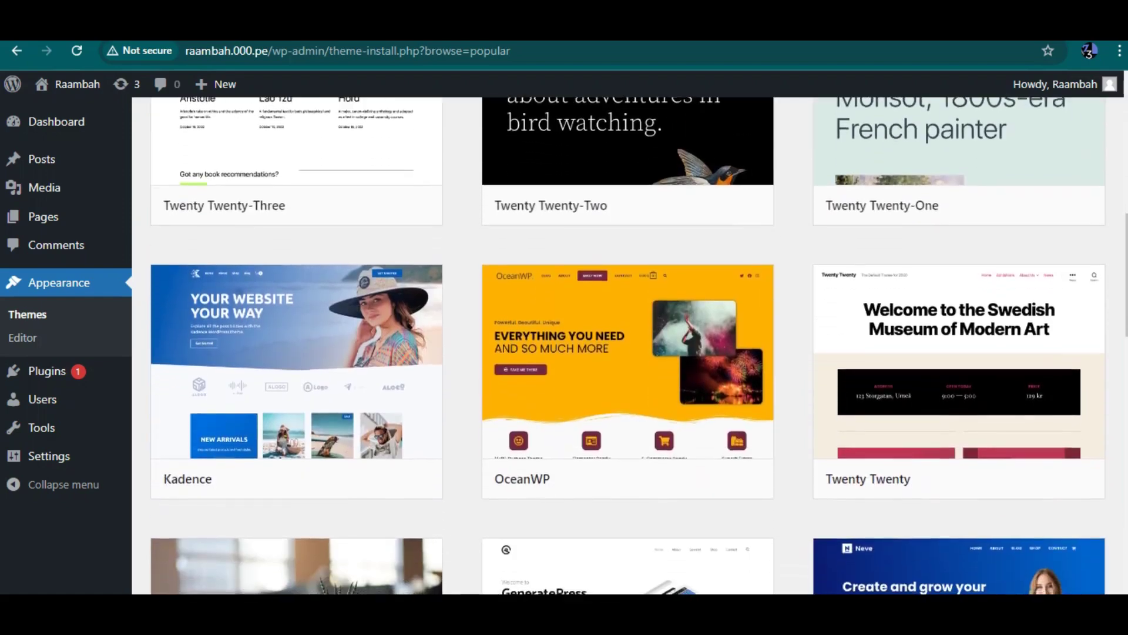
scroll(629, 353, "down", 5)
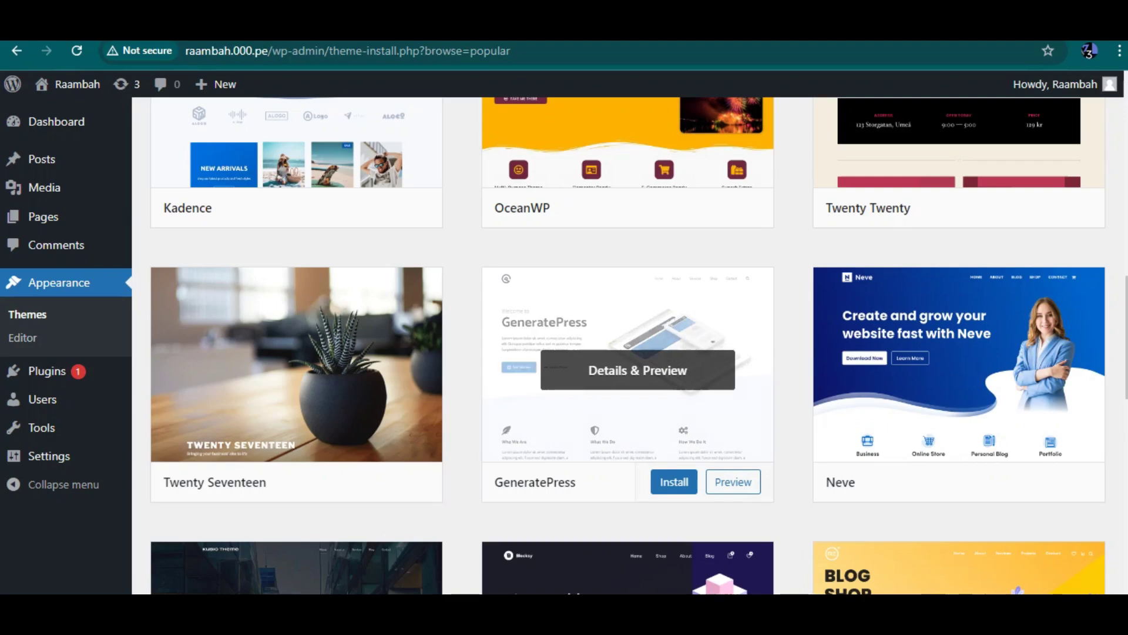
scroll(638, 370, "down", 2)
scroll(637, 411, "down", 4)
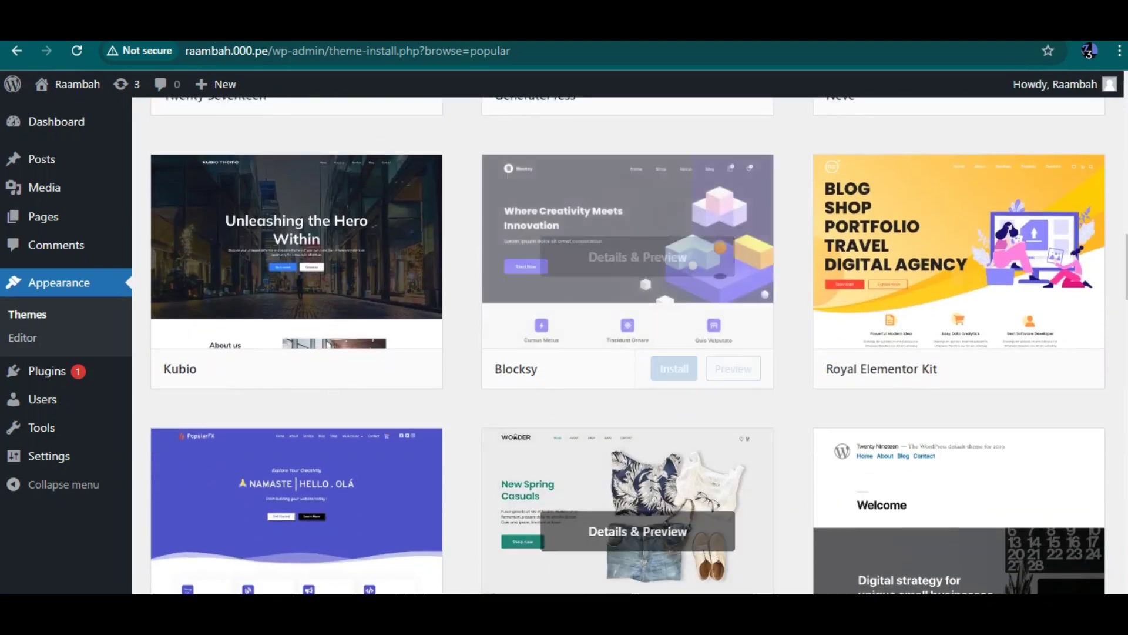
scroll(637, 352, "down", 9)
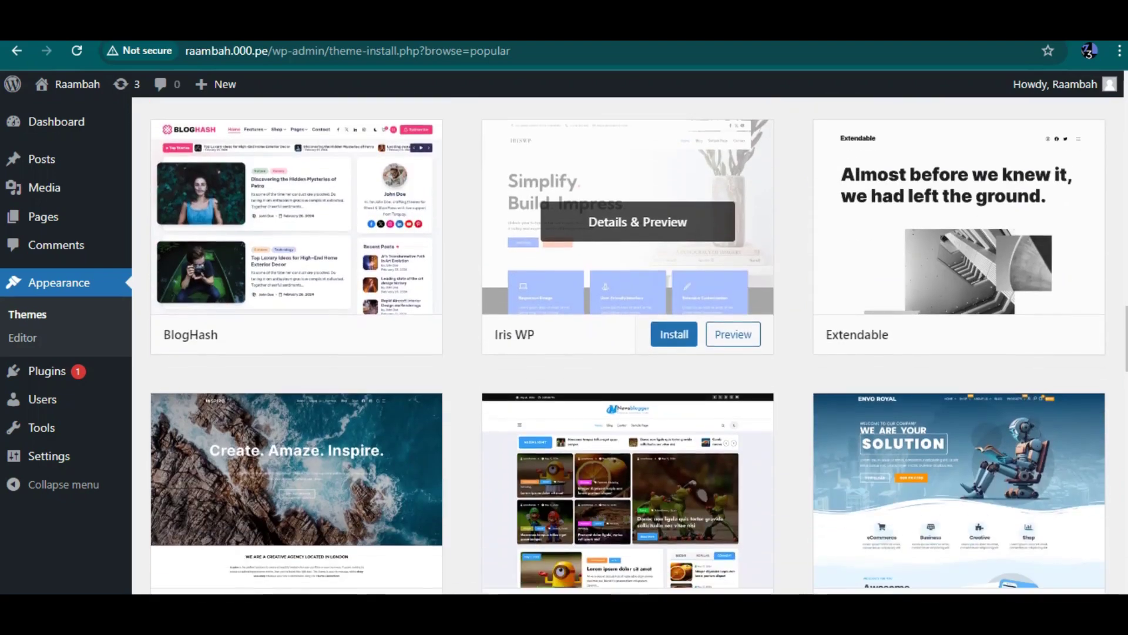
scroll(638, 412, "down", 10)
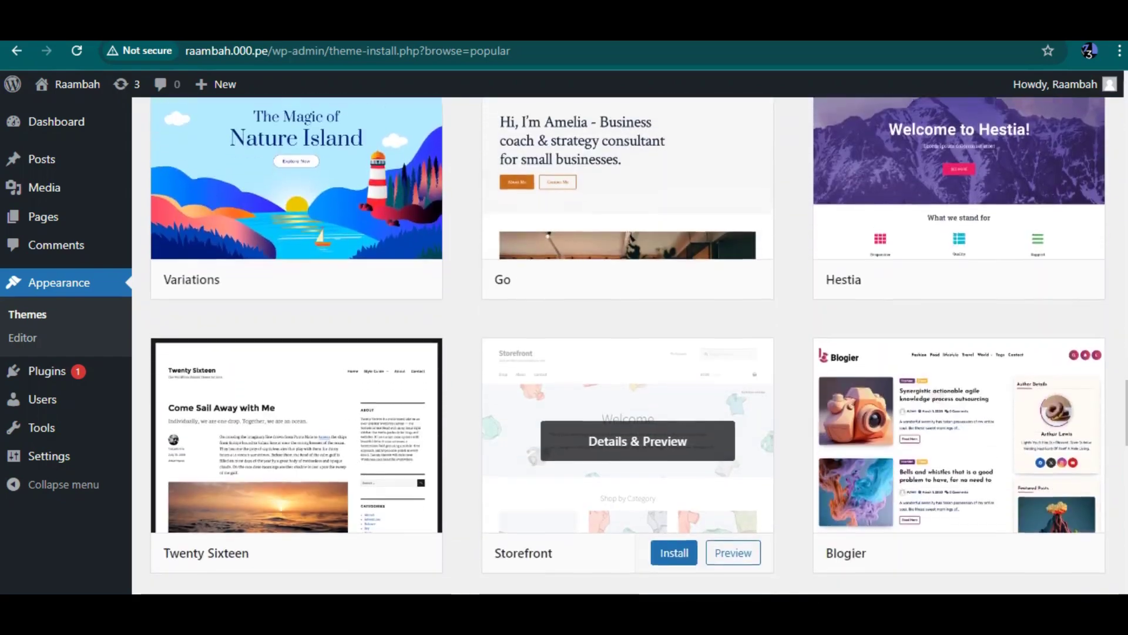
scroll(637, 411, "down", 15)
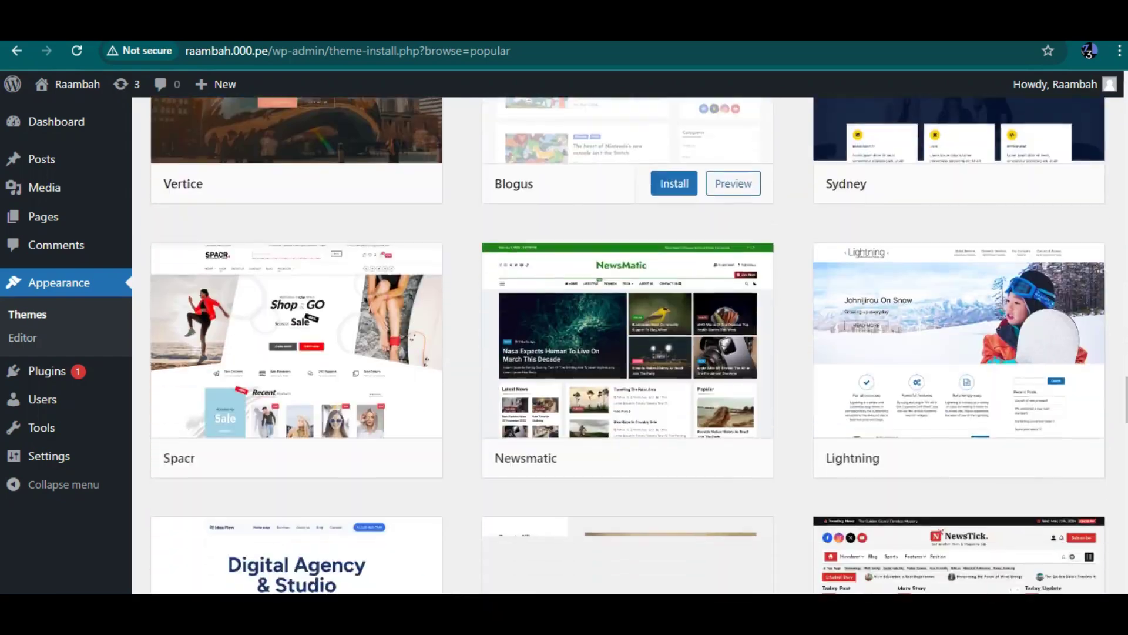
scroll(637, 361, "up", 2)
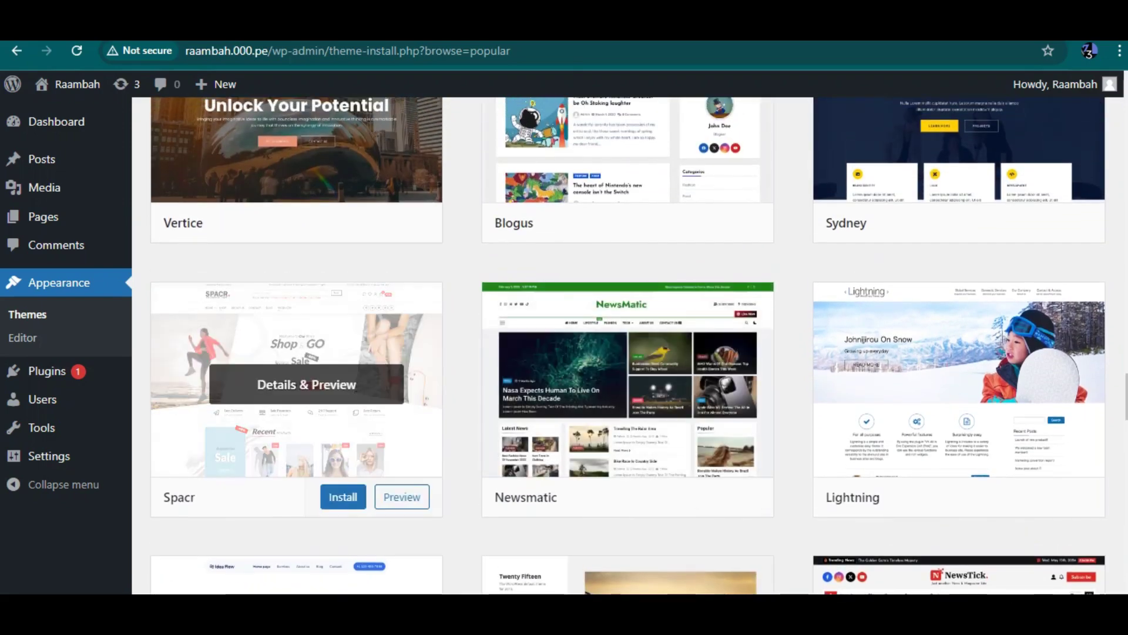
Step: Preview the Spacr theme, close it, and return to the top where Astra is listed
left_click(306, 384)
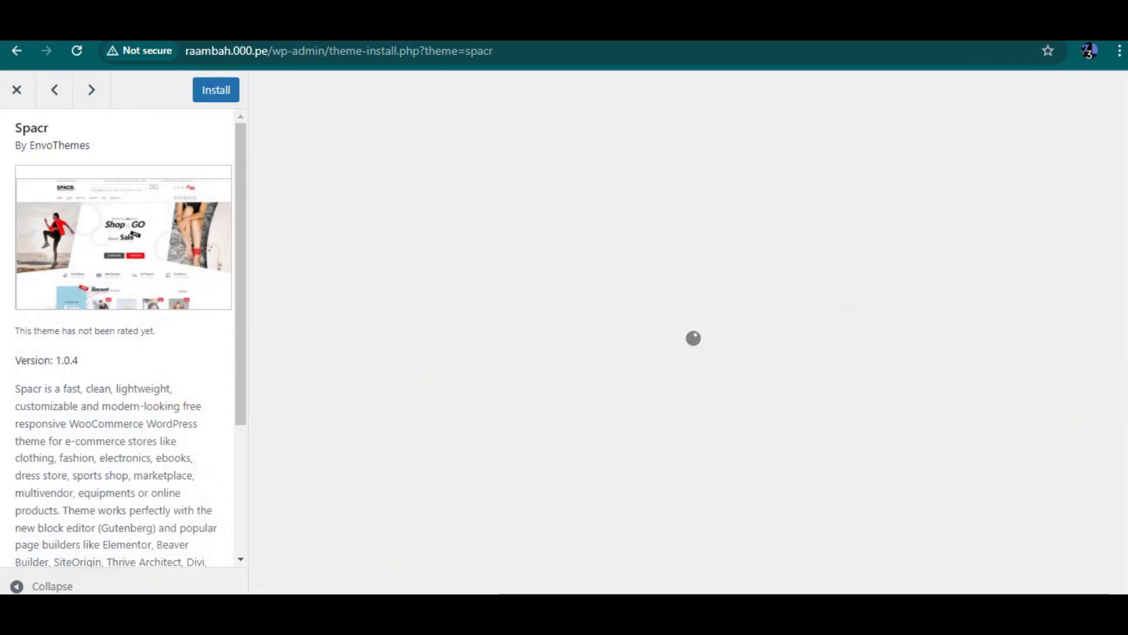
scroll(687, 332, "down", 10)
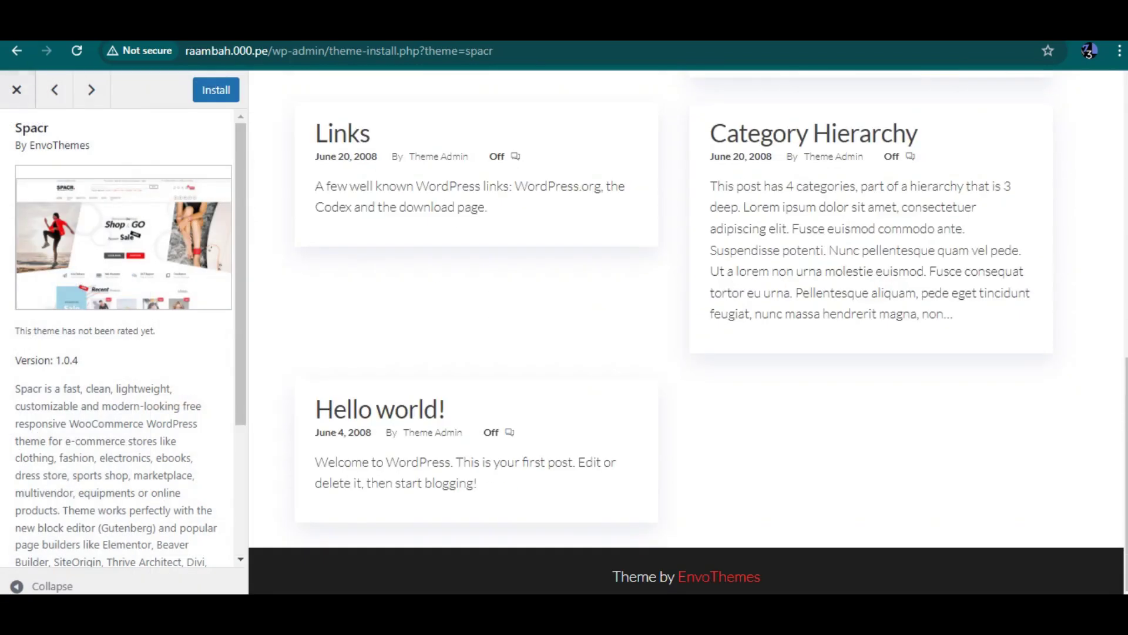
left_click(17, 89)
scroll(627, 345, "up", 20)
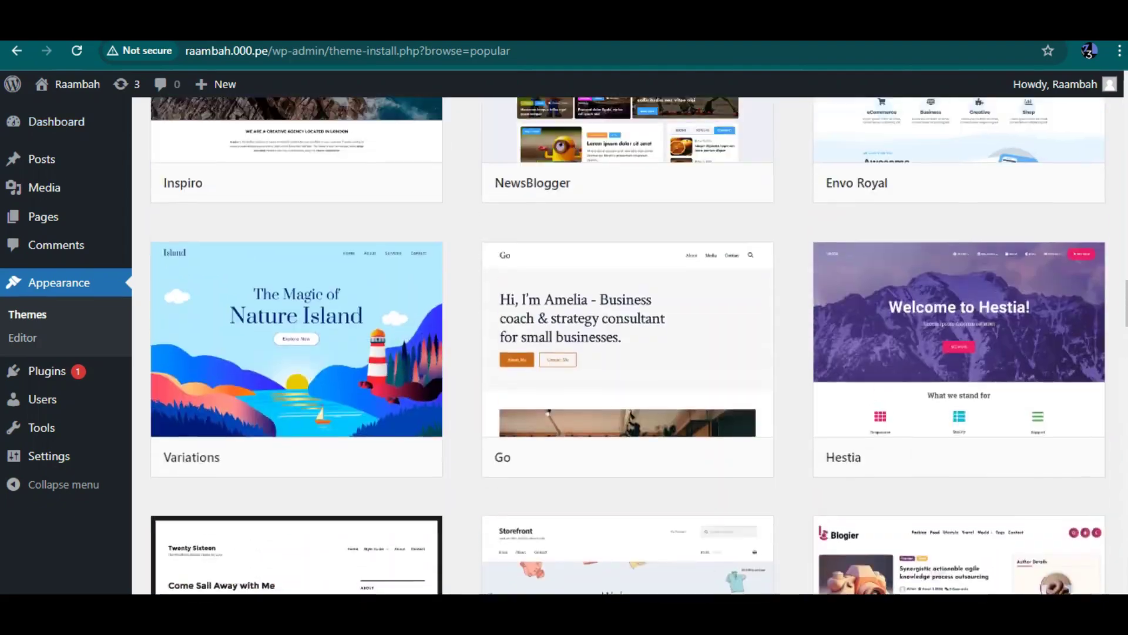
scroll(628, 346, "up", 16)
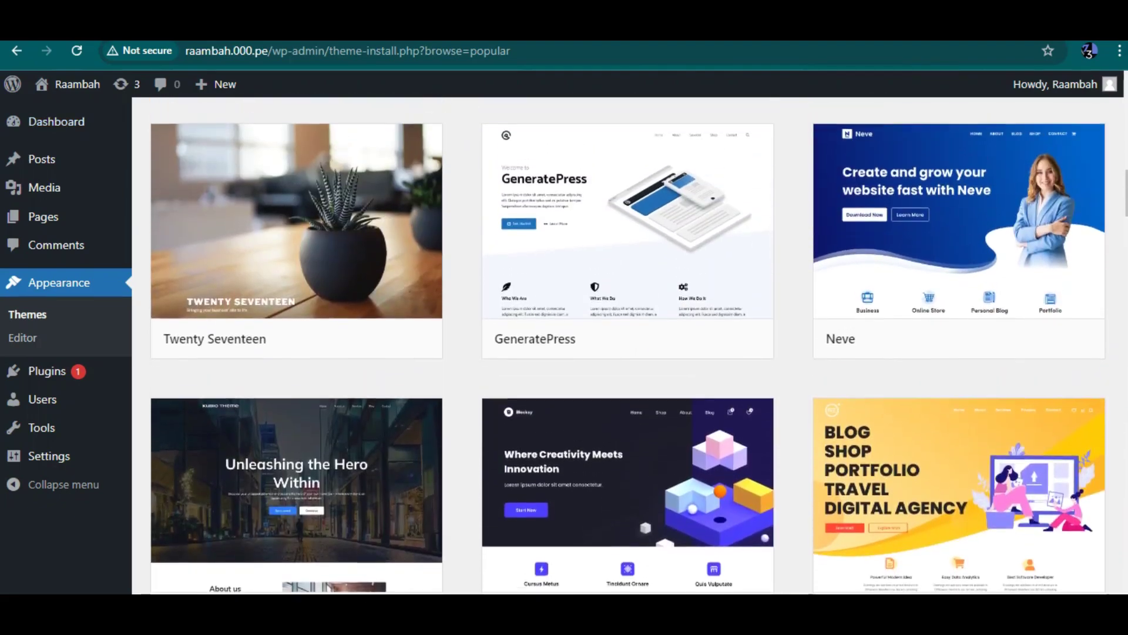
scroll(628, 346, "up", 5)
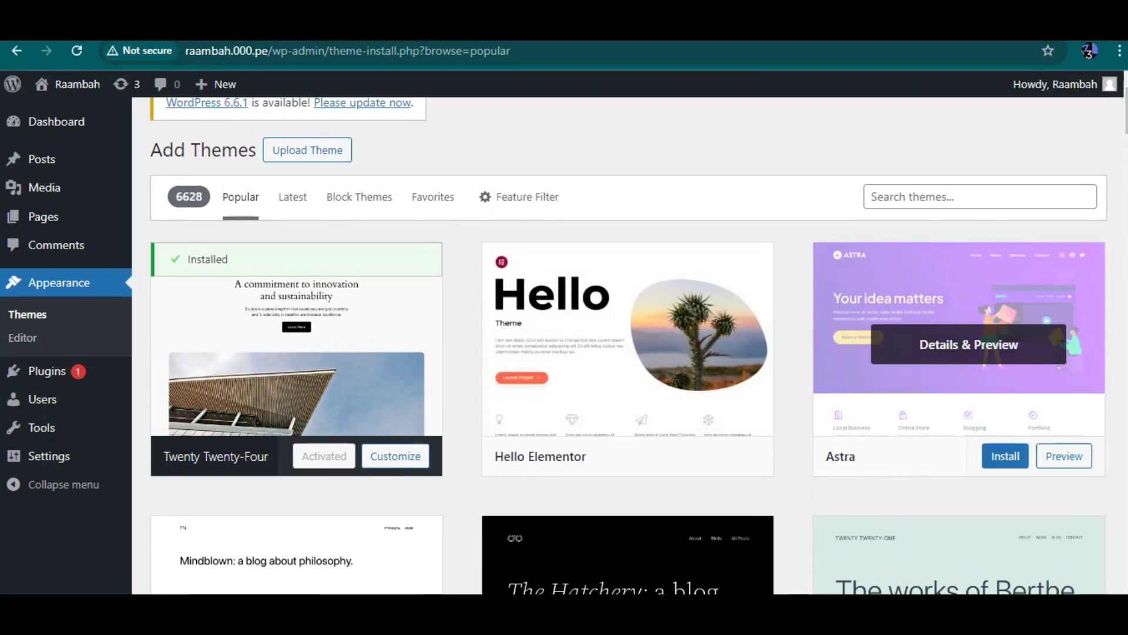
Step: Install the Astra theme from its card and activate it
left_click(1005, 457)
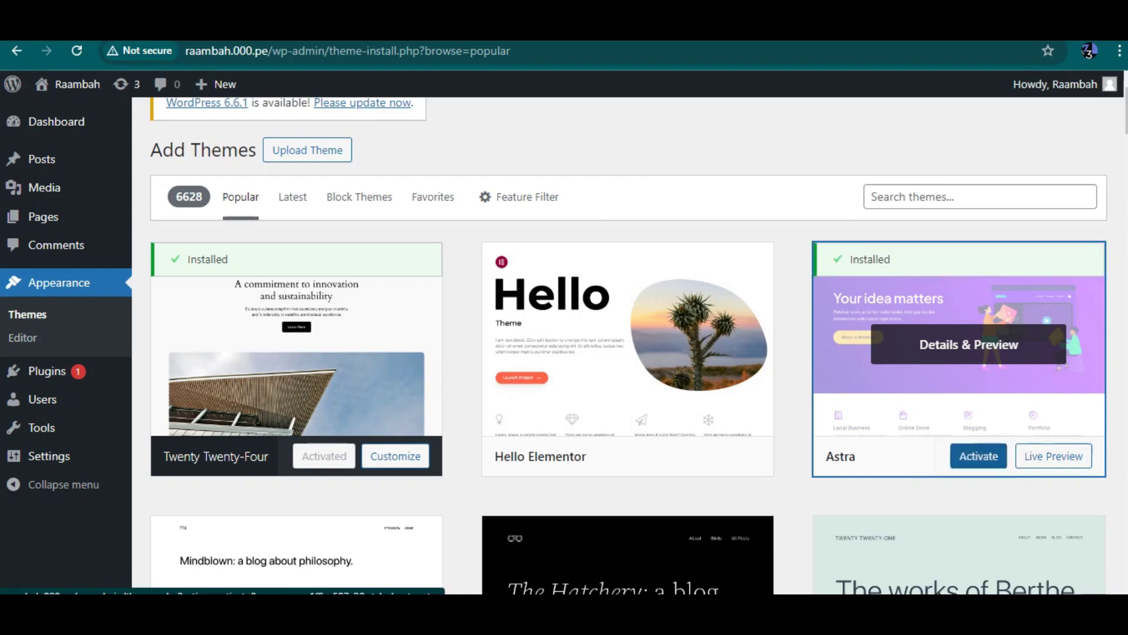
left_click(979, 456)
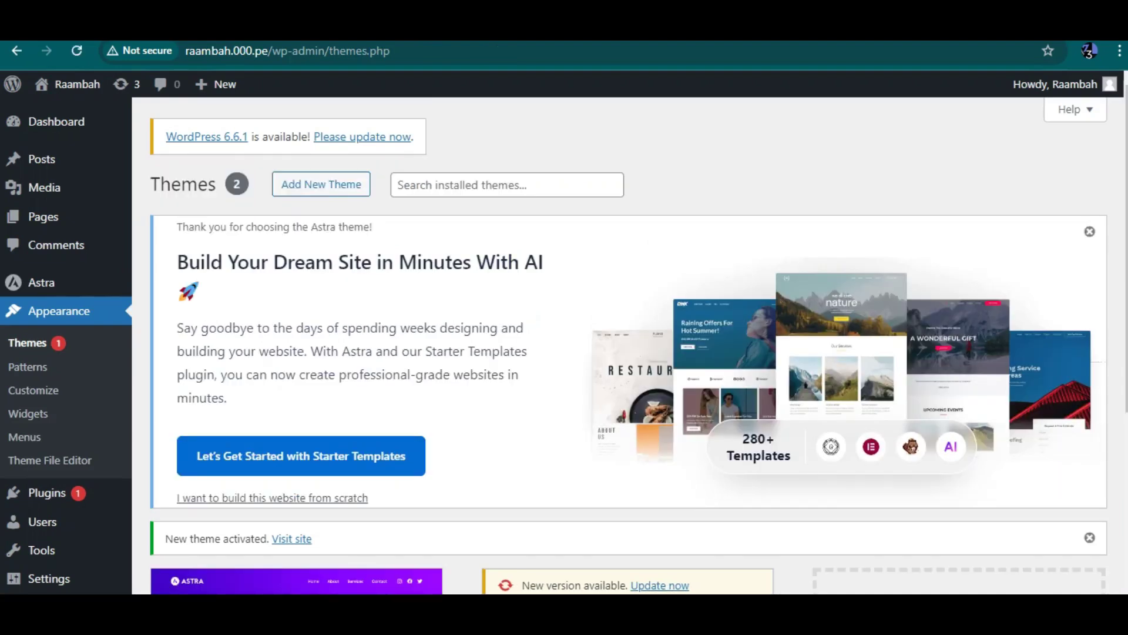
scroll(296, 529, "down", 4)
scroll(297, 529, "up", 2)
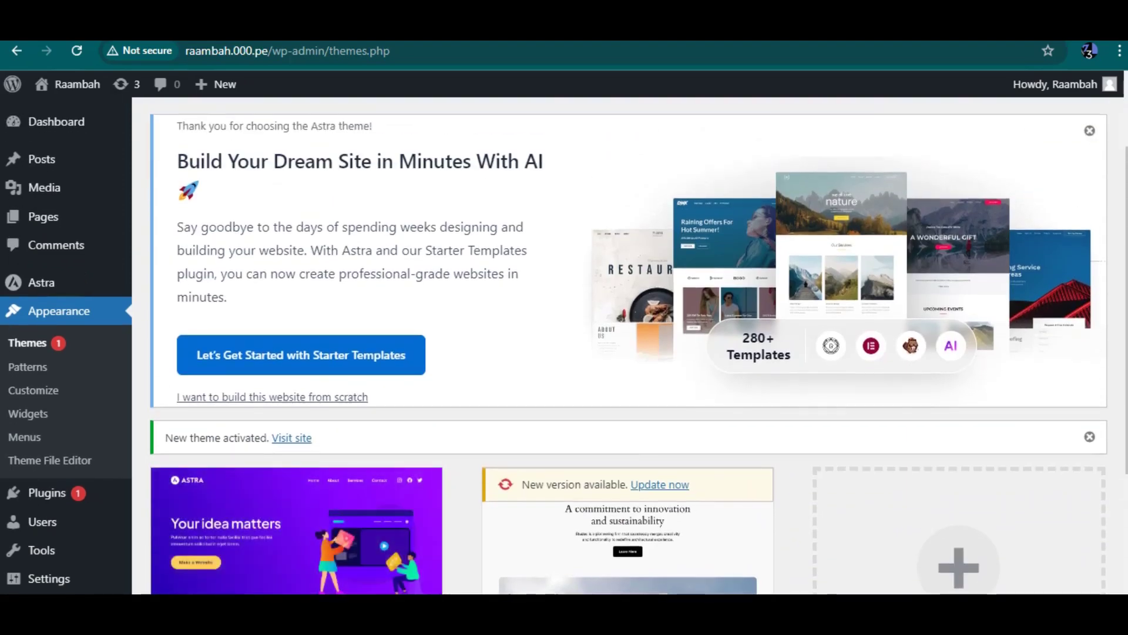
scroll(30, 464, "down", 2)
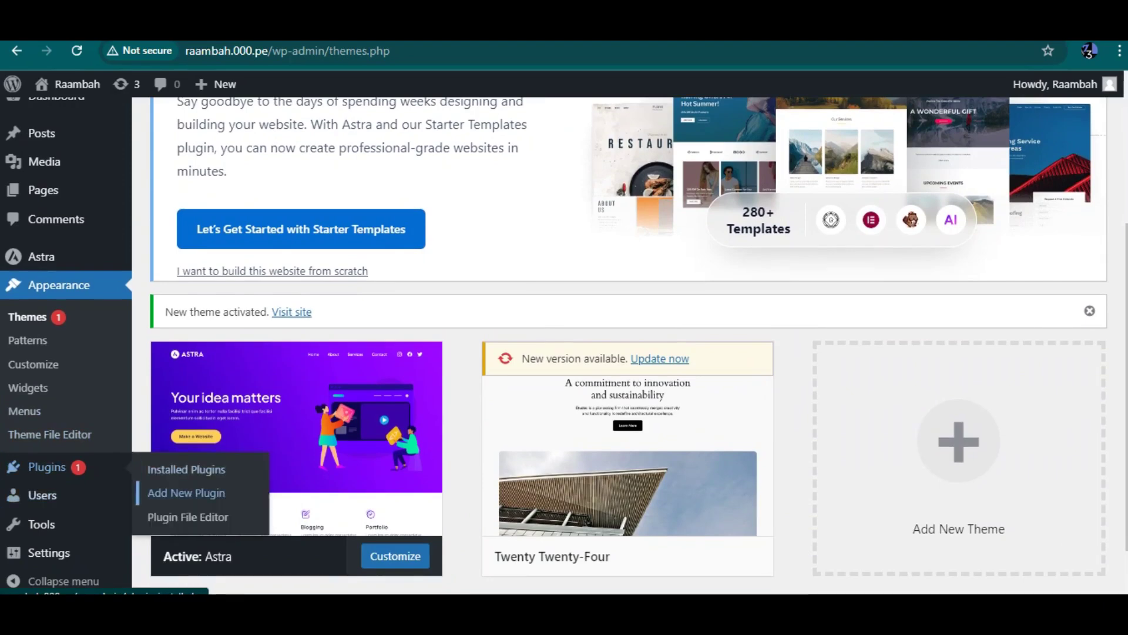
left_click(186, 492)
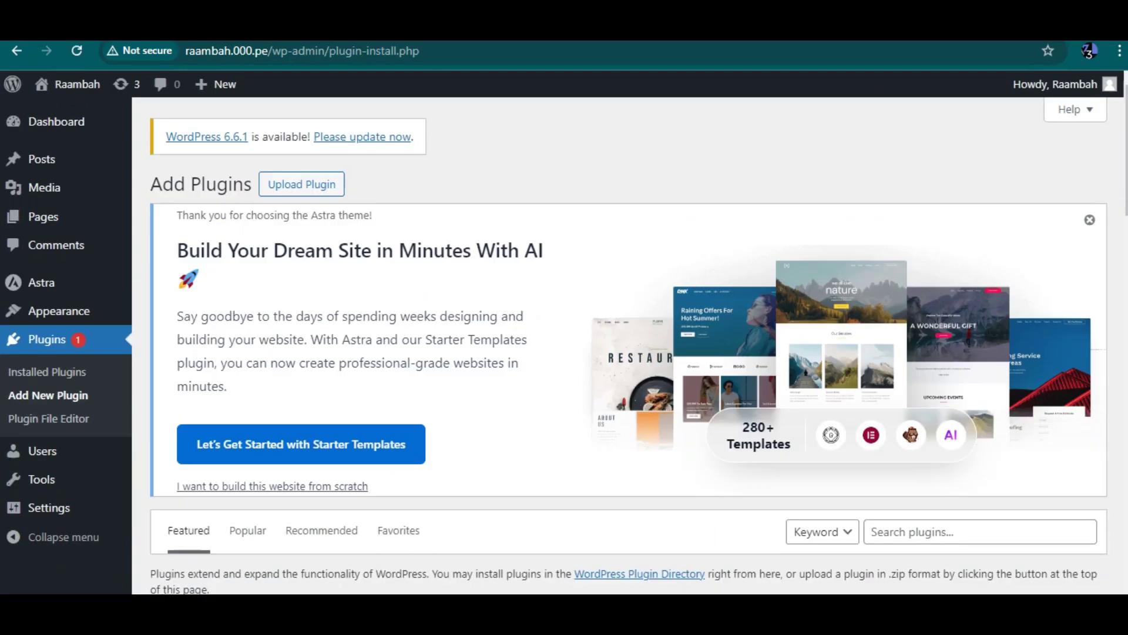
Step: Search the plugin directory for 'elementor'
scroll(630, 346, "down", 4)
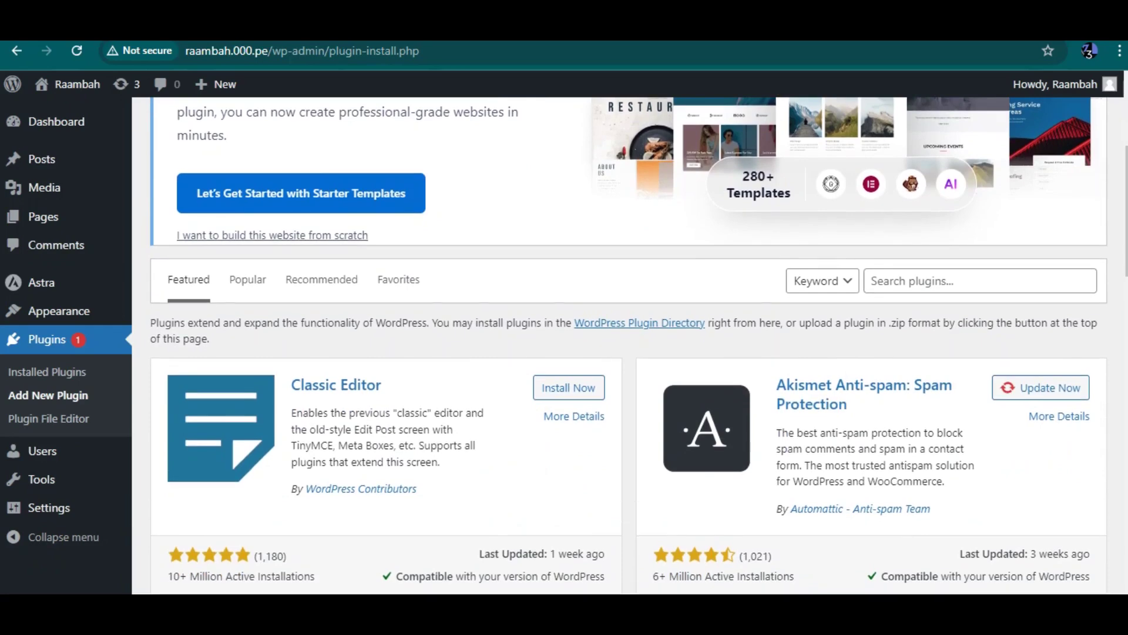
left_click(940, 280)
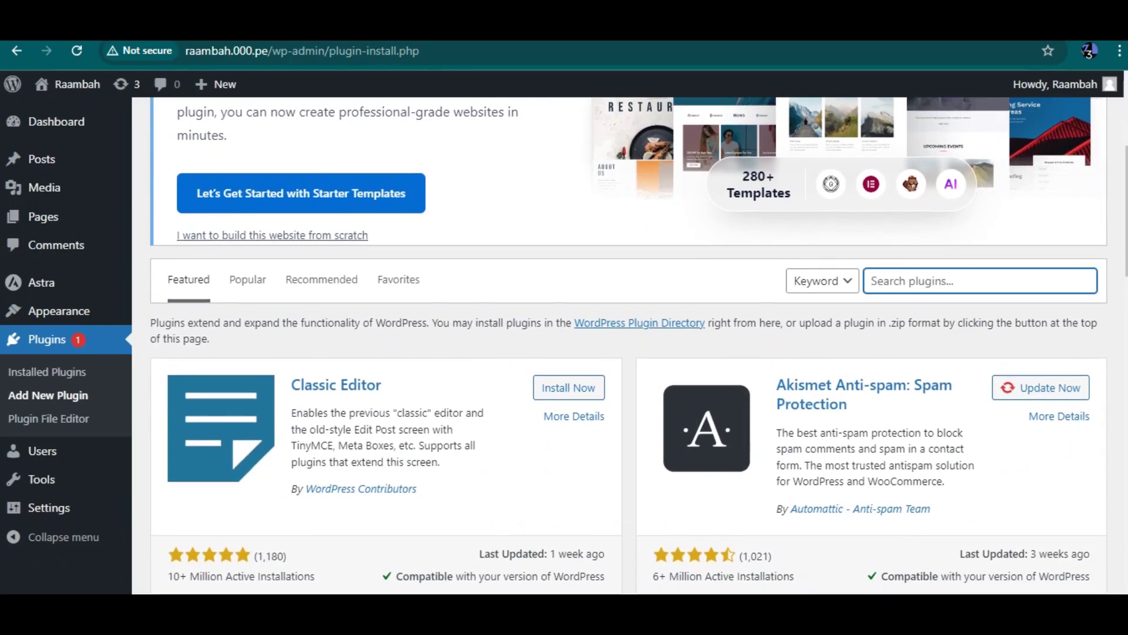
type("e")
key("BackSpace")
type("elemew")
key("BackSpace")
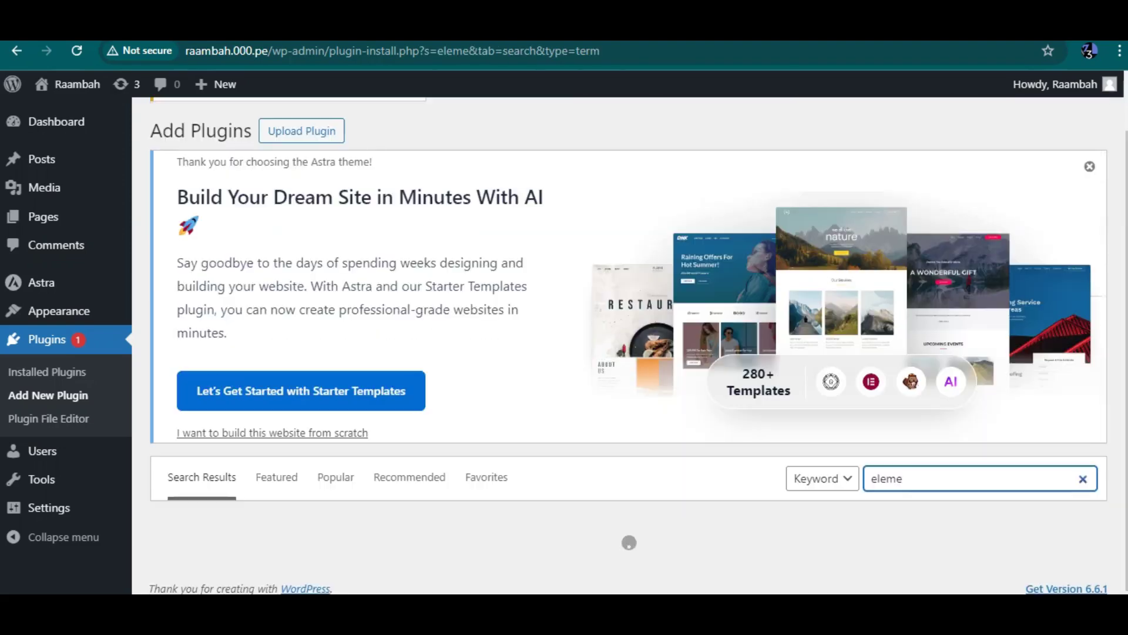
type("ntor")
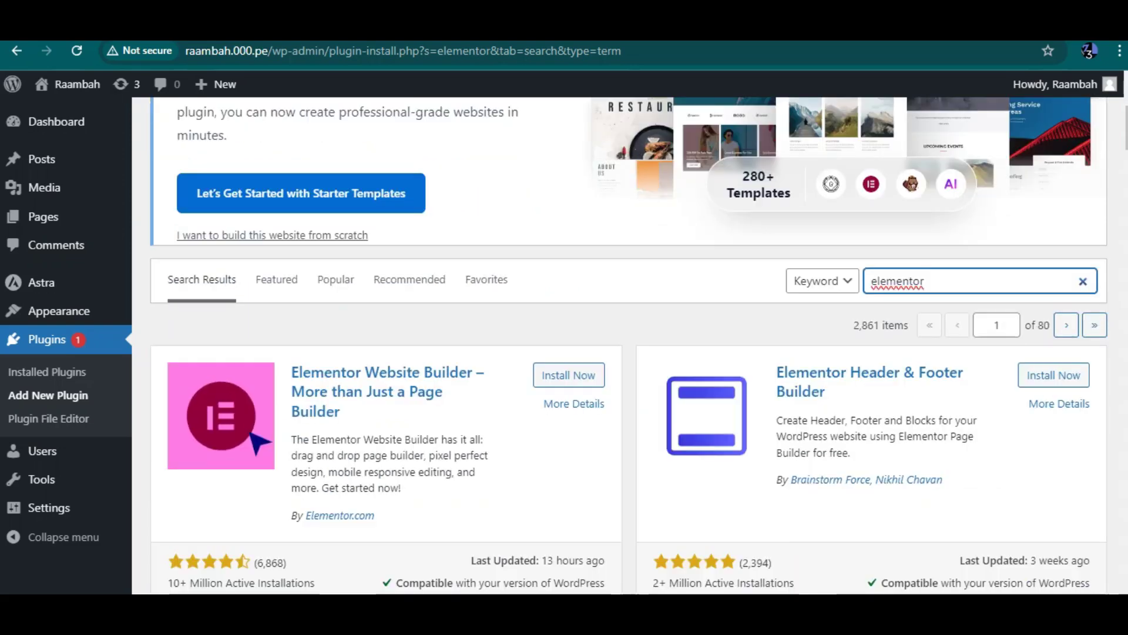
Step: Install Elementor Website Builder, then search plugins for 'starter template'
left_click(568, 375)
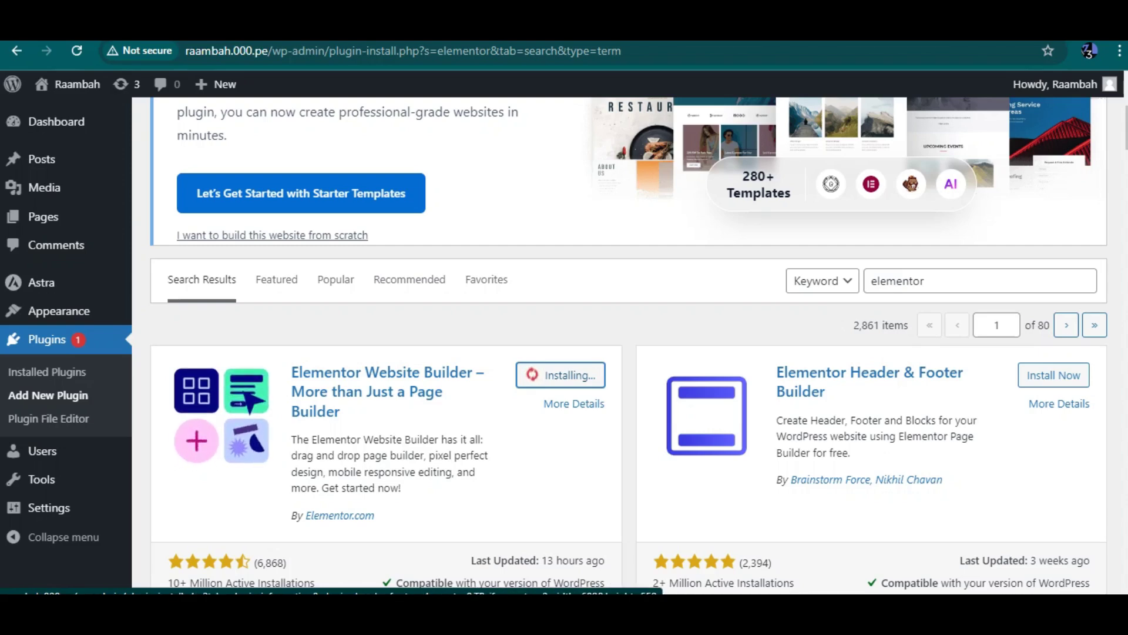
left_click(975, 281)
key("ctrl+a")
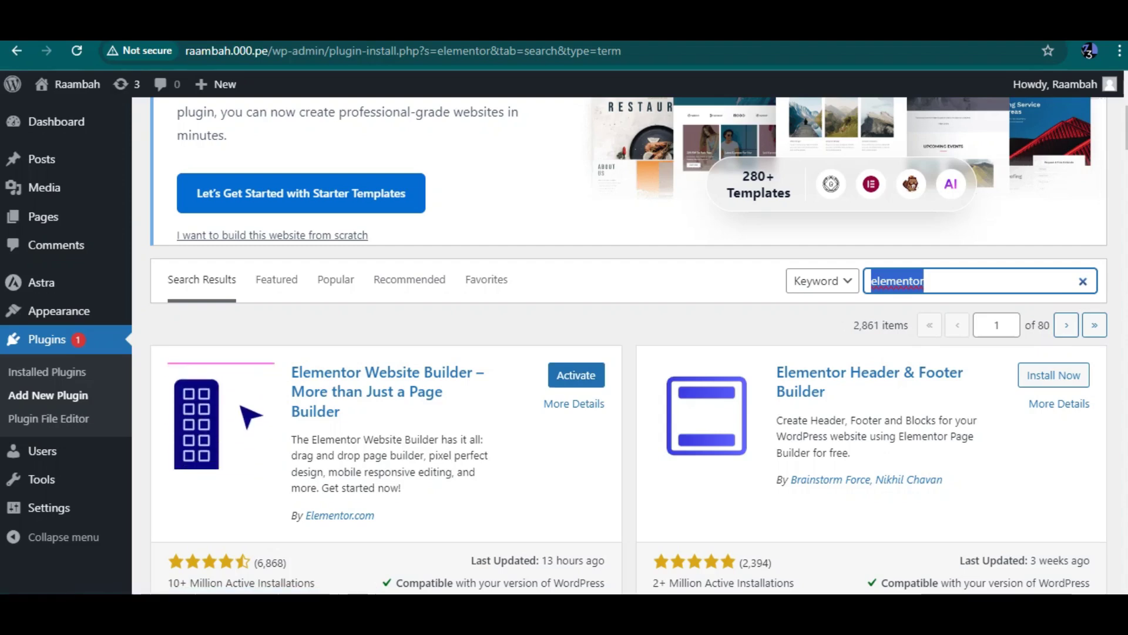
type("star")
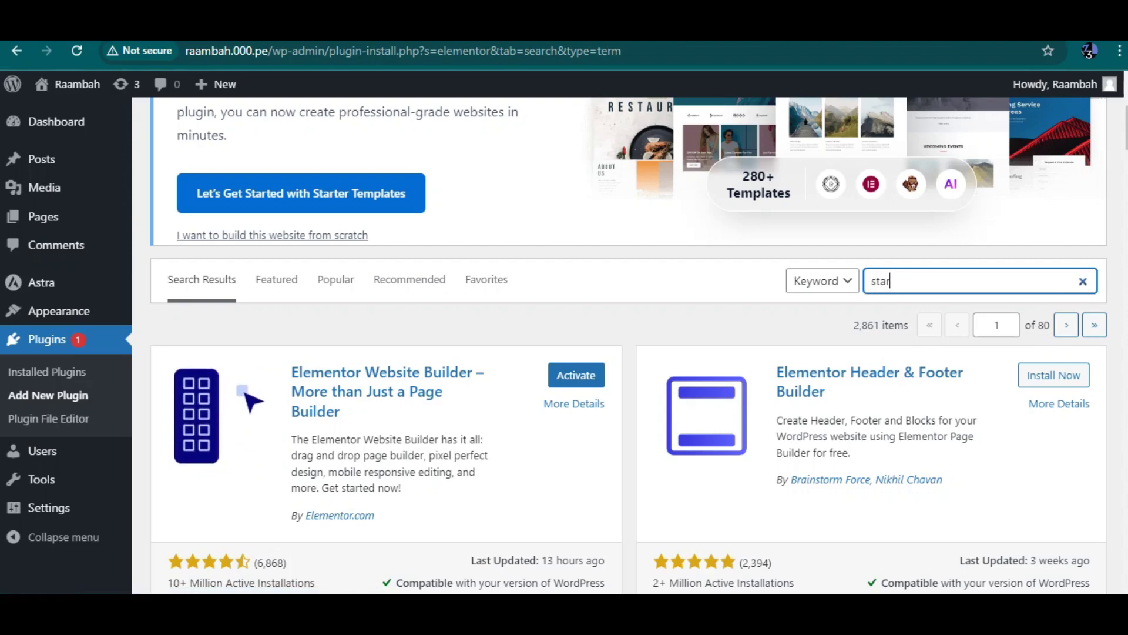
type("ter te")
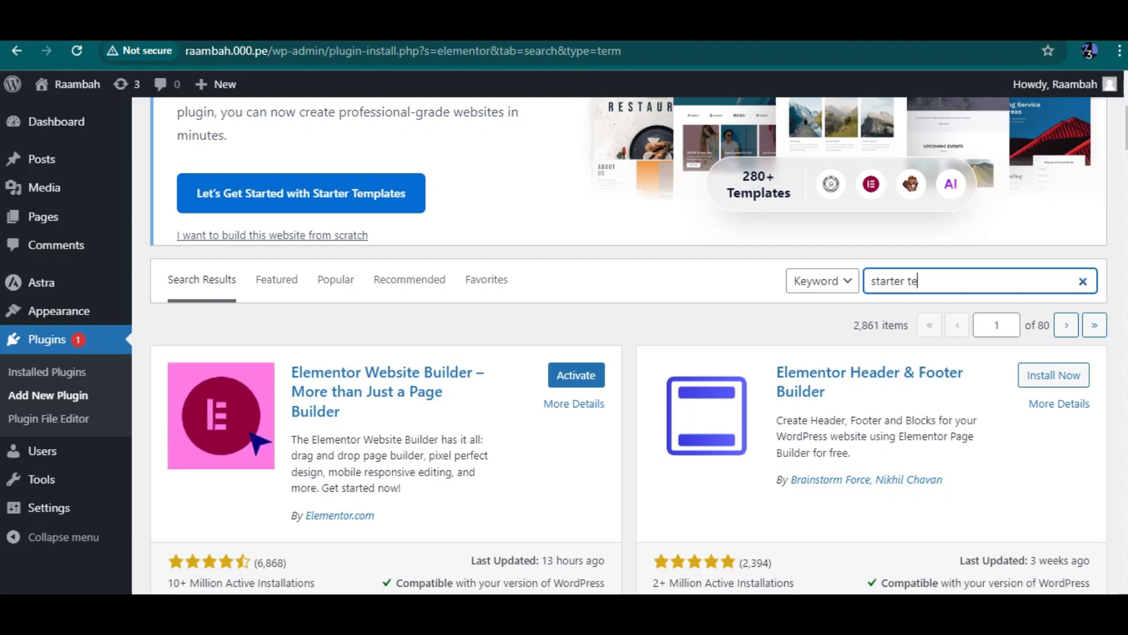
type("mplat")
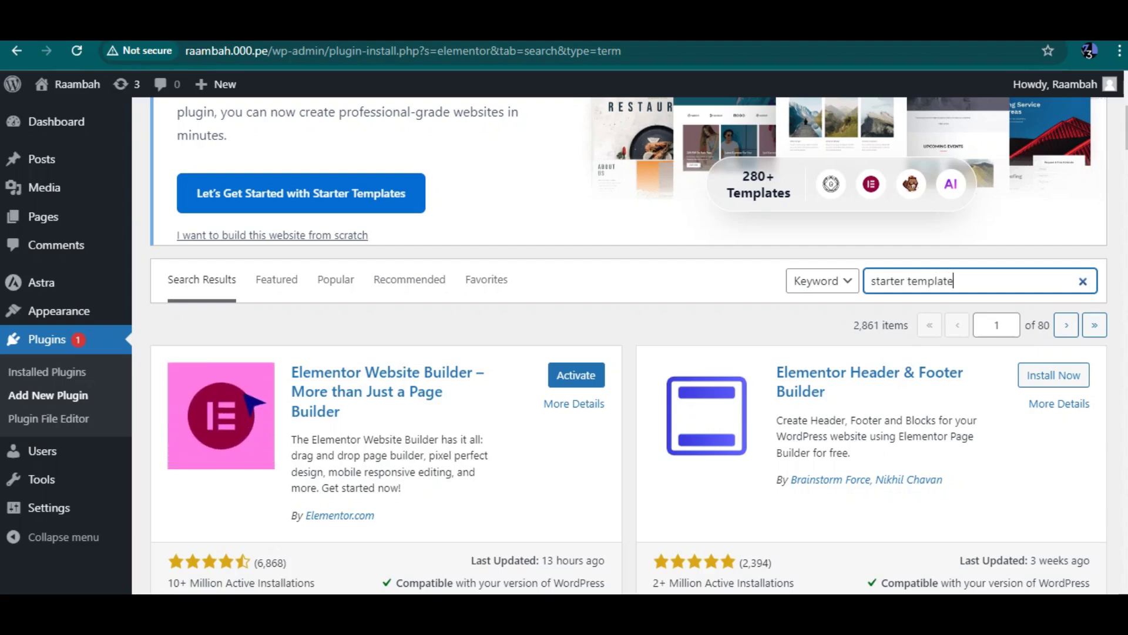
type("e")
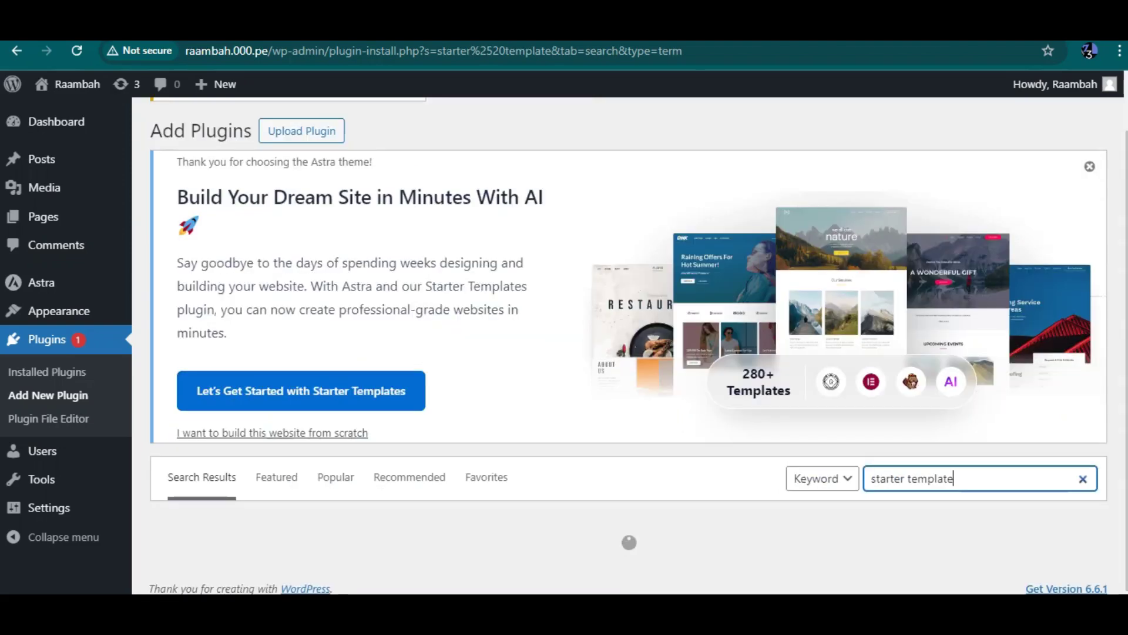
Step: Browse the 'starter template' results to locate the Starter Templates plugin
scroll(630, 345, "down", 3)
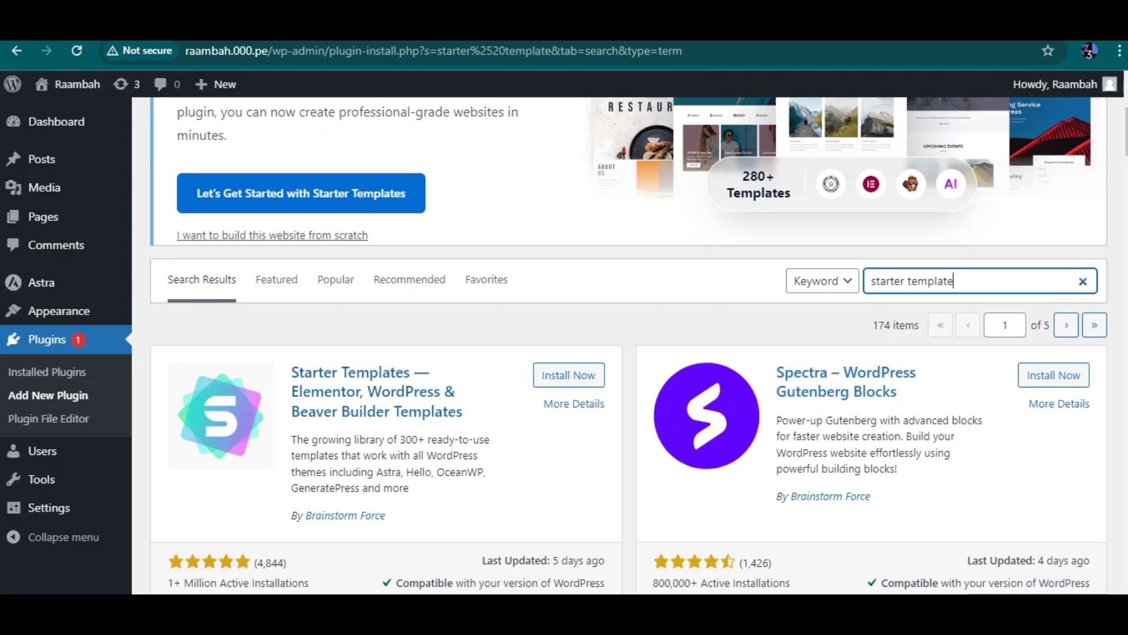
scroll(630, 345, "down", 1)
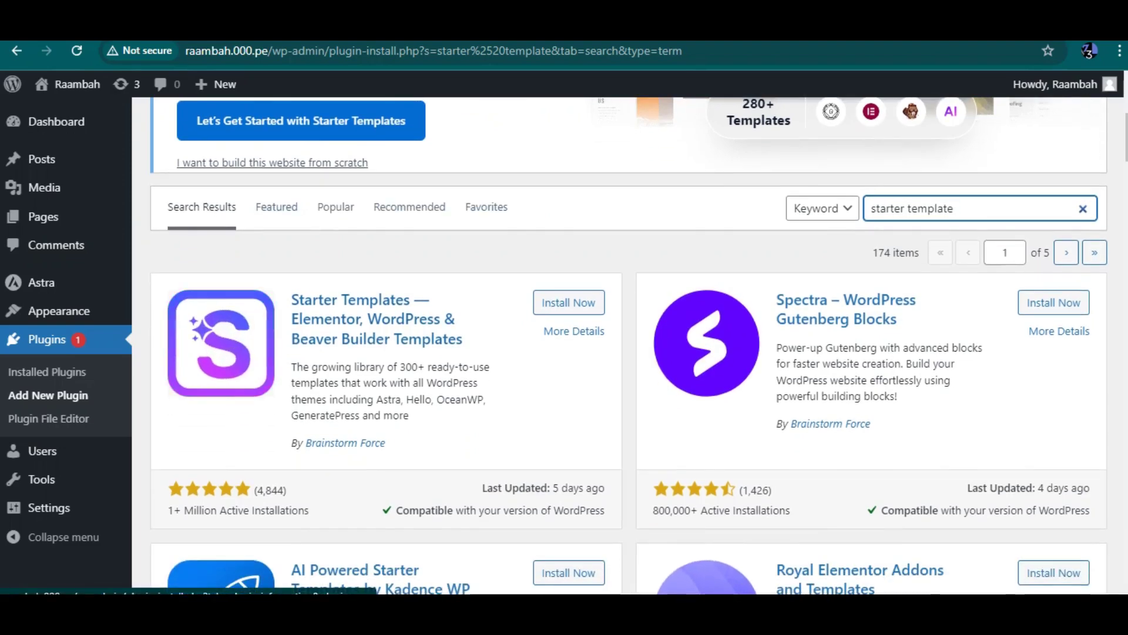
scroll(620, 346, "down", 3)
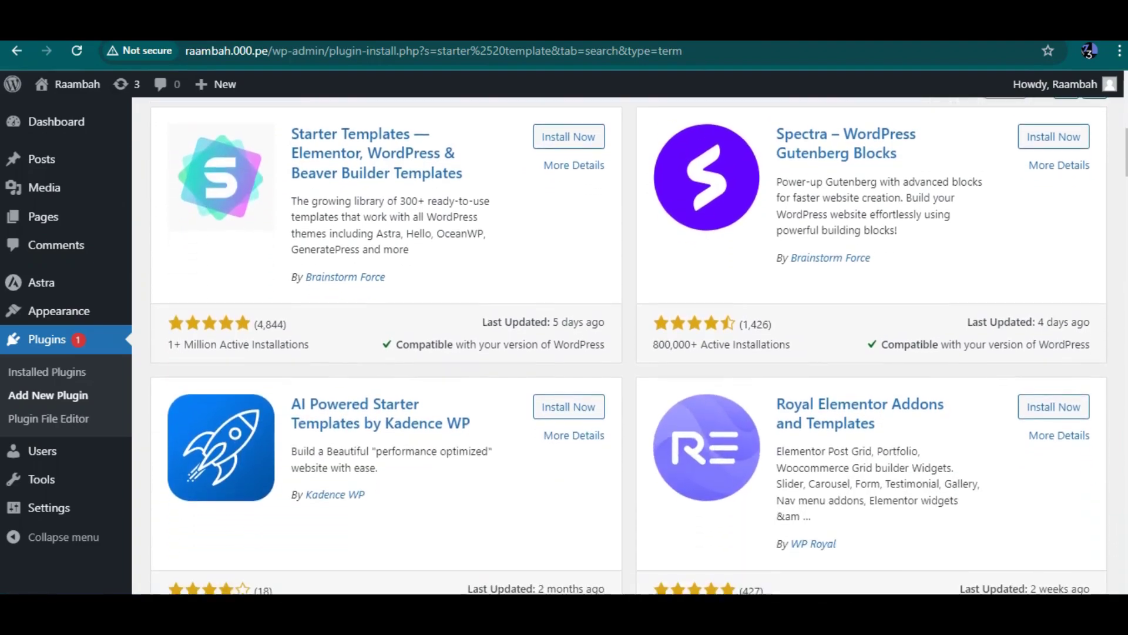
scroll(619, 345, "down", 14)
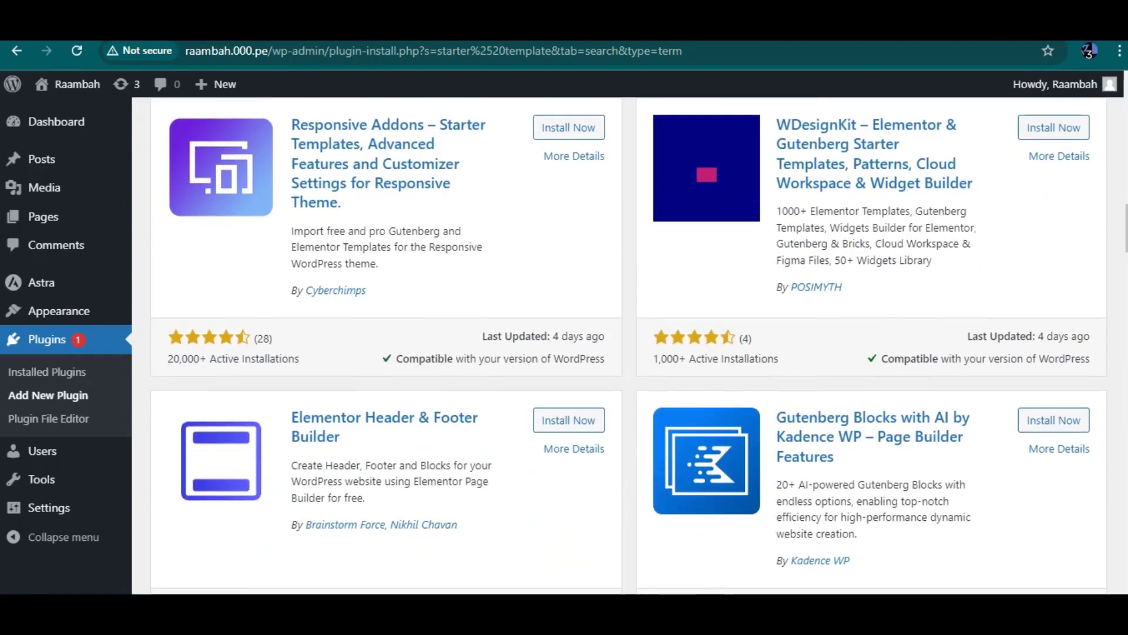
scroll(619, 345, "up", 15)
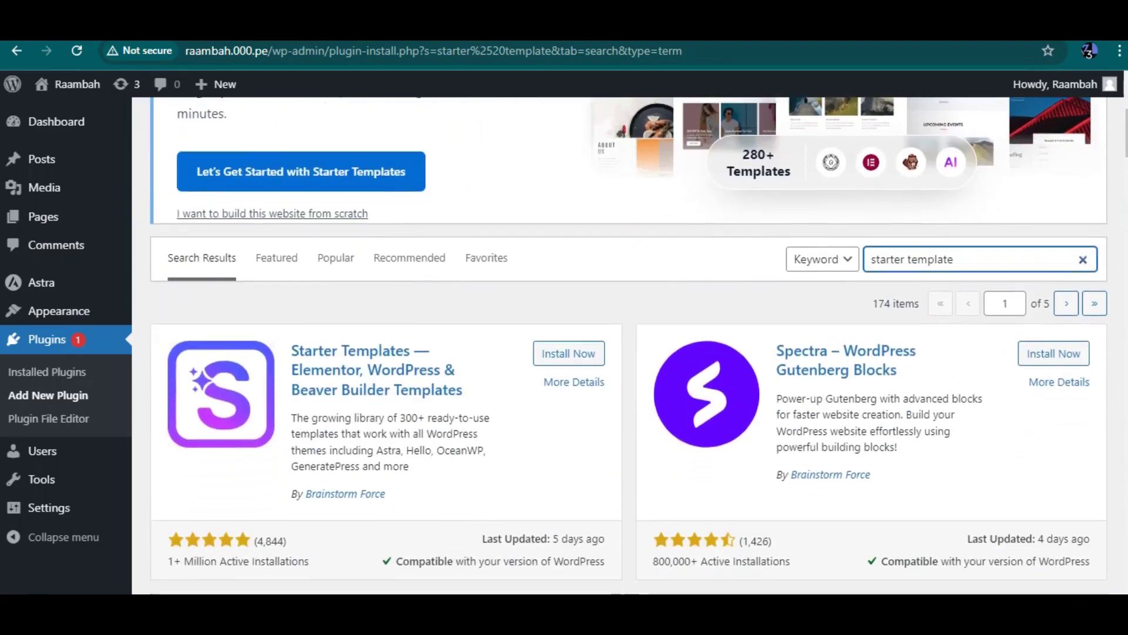
scroll(620, 346, "down", 1)
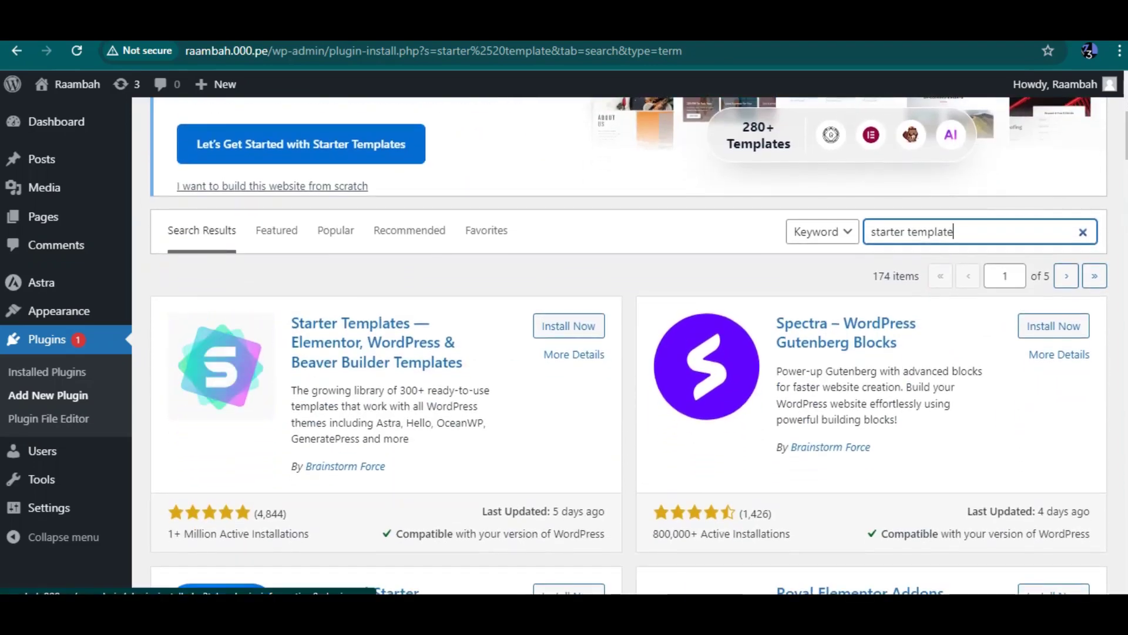
scroll(620, 346, "down", 1)
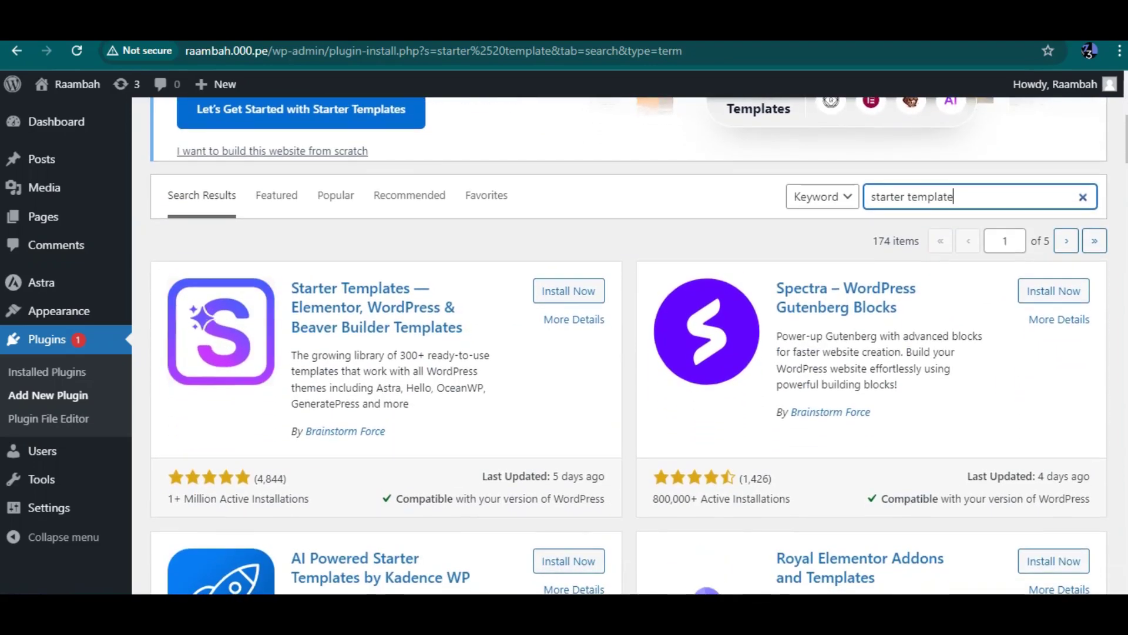
Step: Install the Starter Templates plugin
left_click(569, 285)
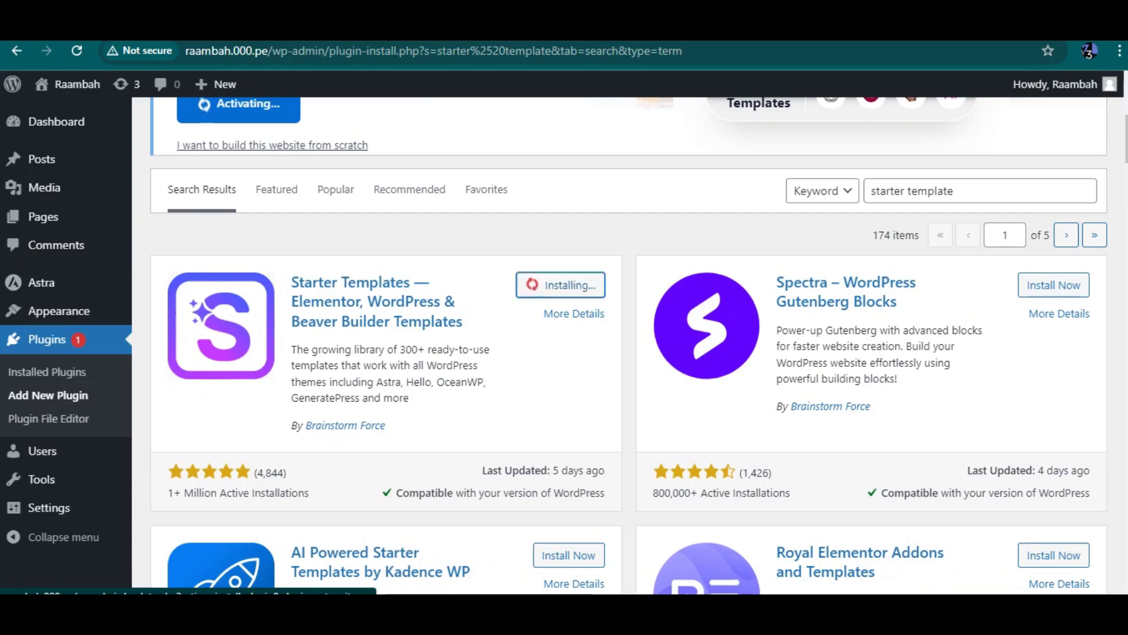
scroll(619, 346, "down", 15)
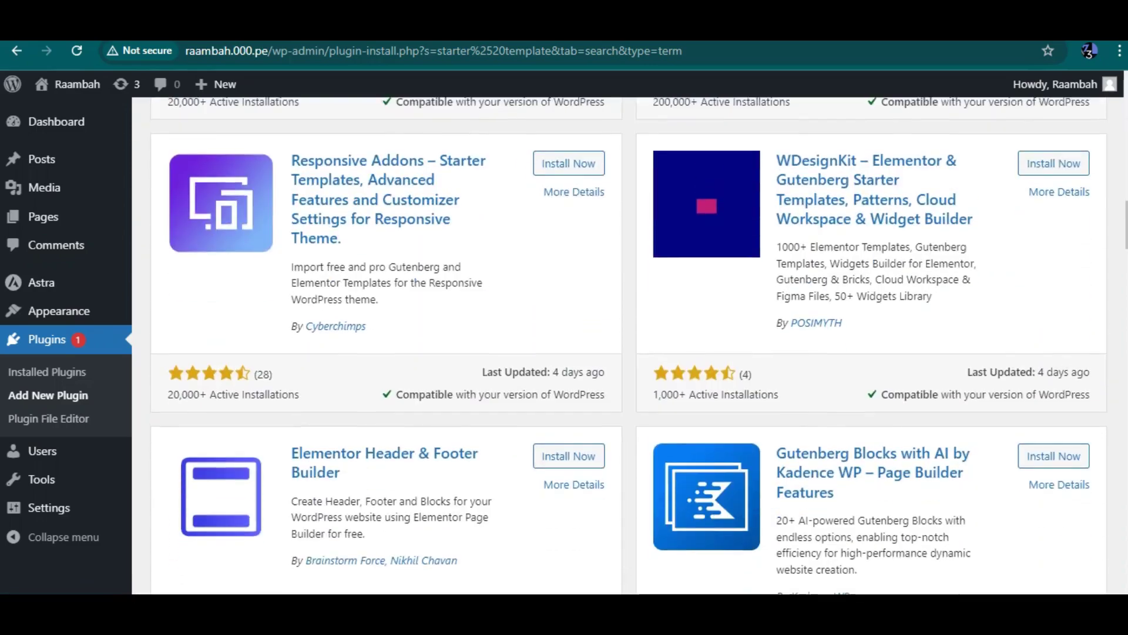
scroll(619, 346, "down", 12)
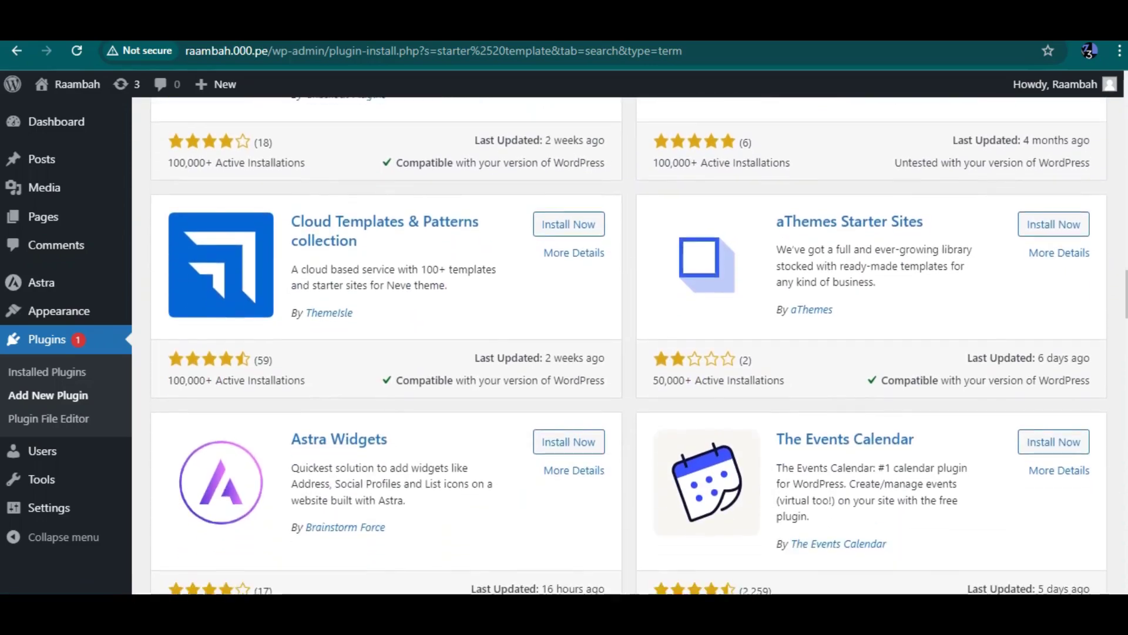
scroll(619, 345, "down", 6)
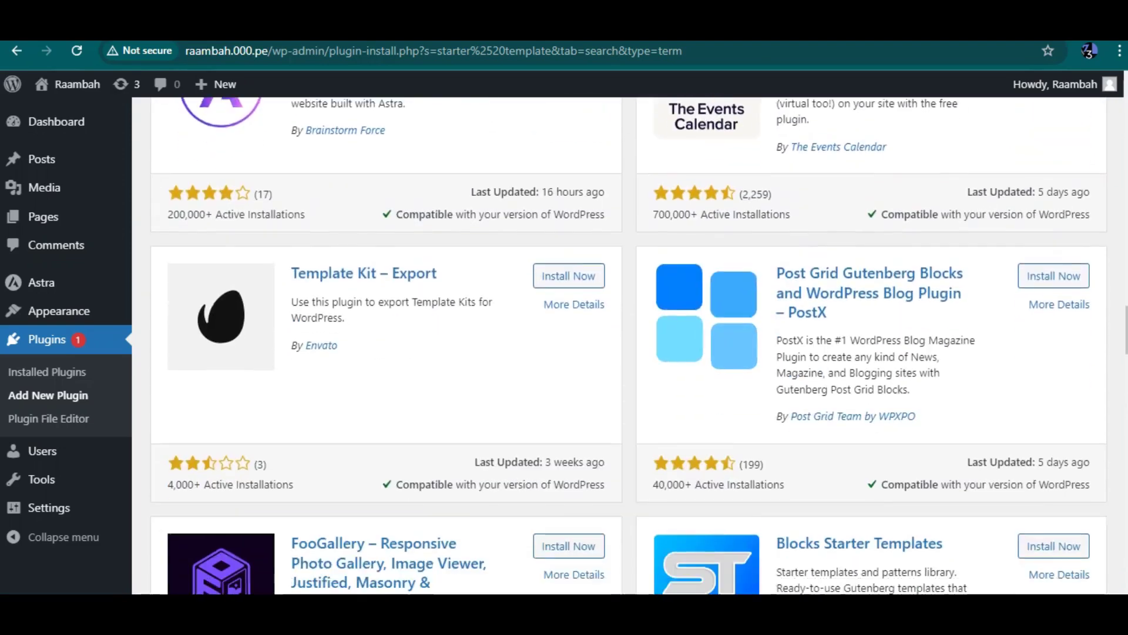
scroll(619, 346, "down", 5)
Step: Dismiss the leave-site warning and stay until Starter Templates finishes activating
key("alt+Left")
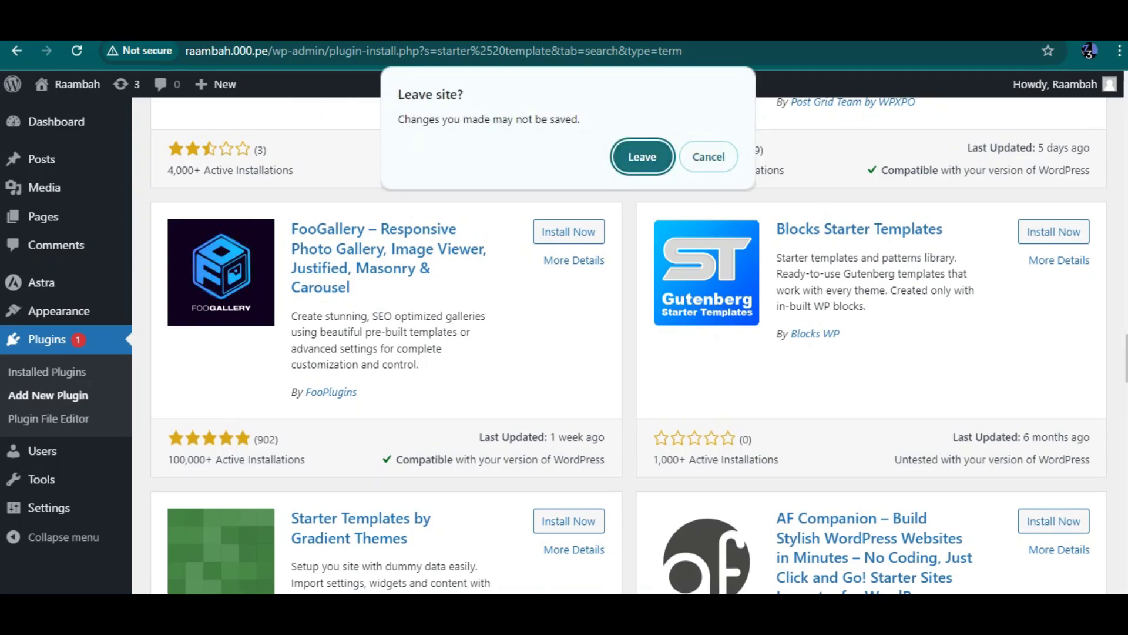
key("Escape")
scroll(629, 346, "up", 15)
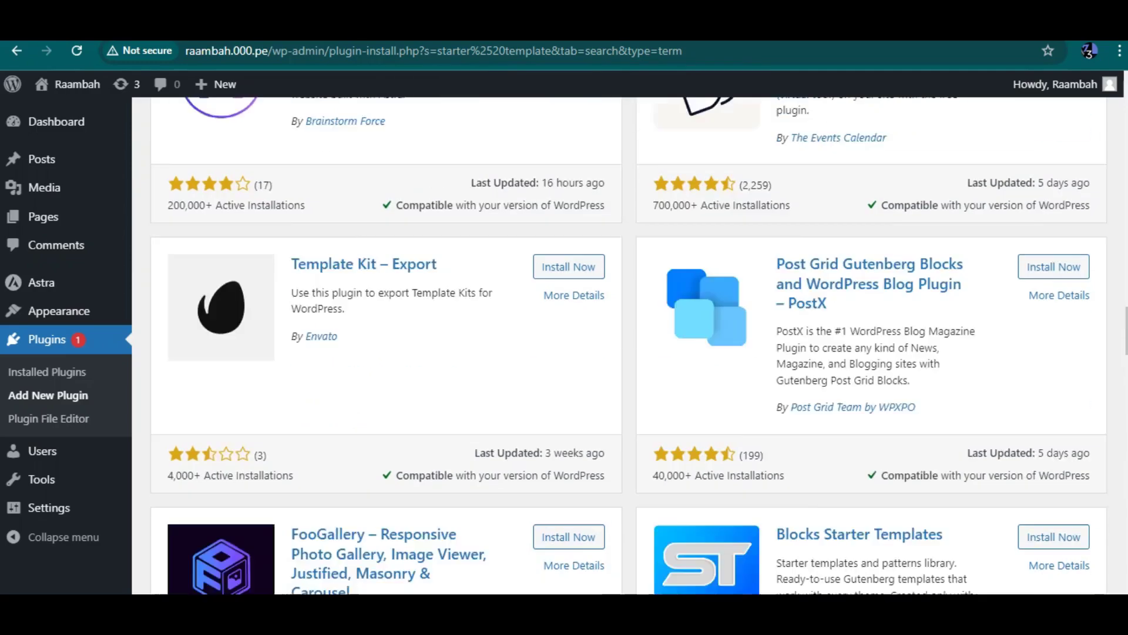
scroll(629, 345, "up", 10)
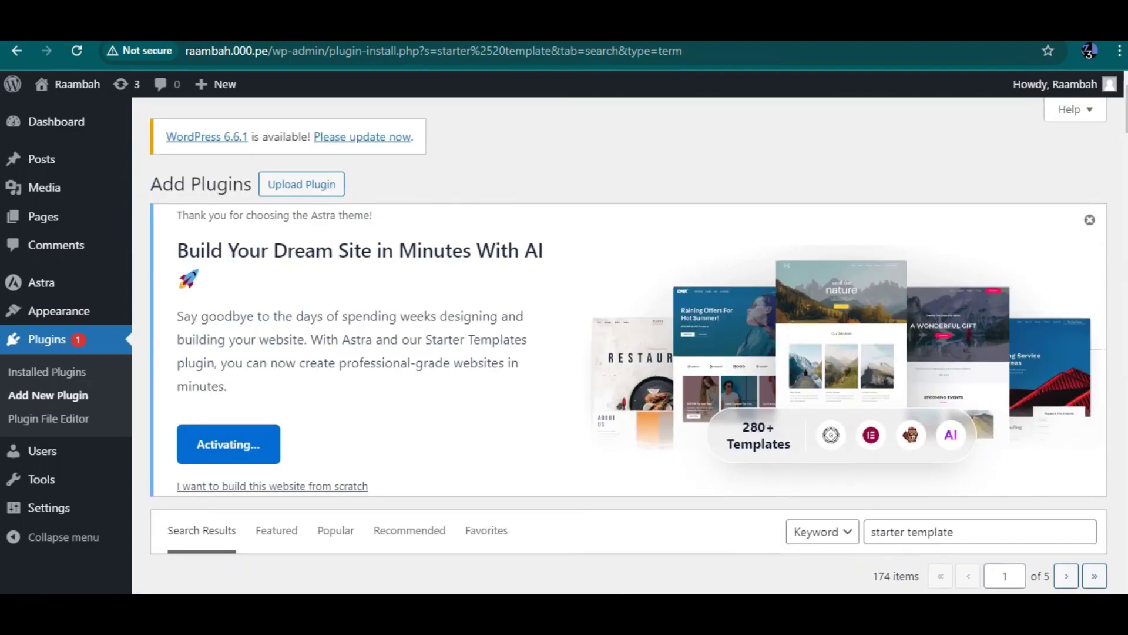
scroll(629, 346, "down", 4)
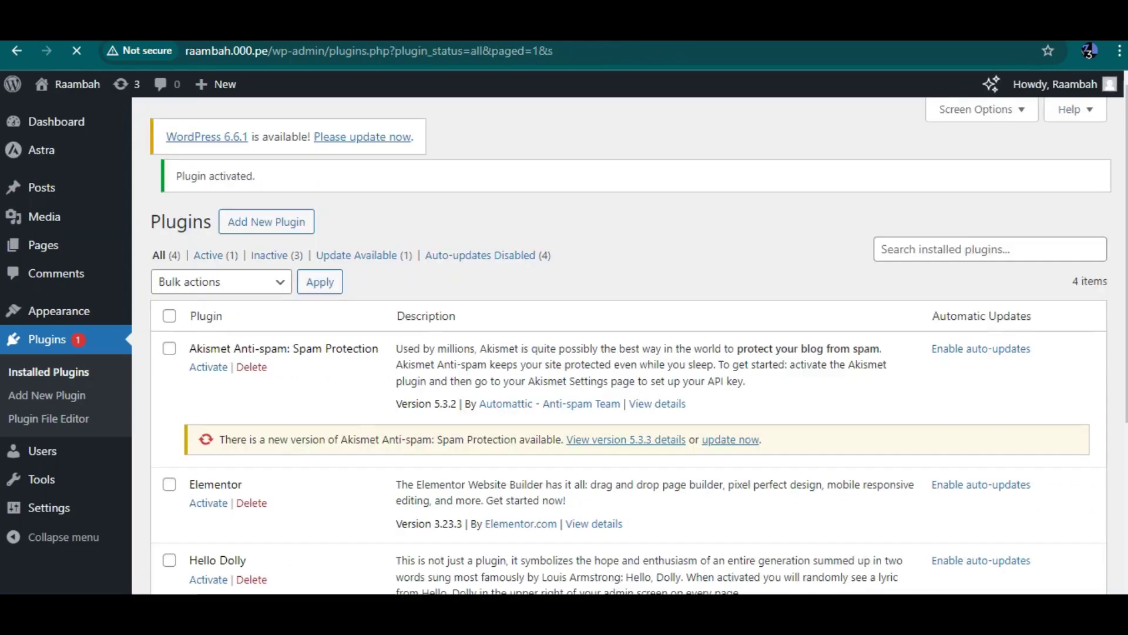
Step: Activate the Elementor plugin on the Installed Plugins page
scroll(629, 347, "down", 3)
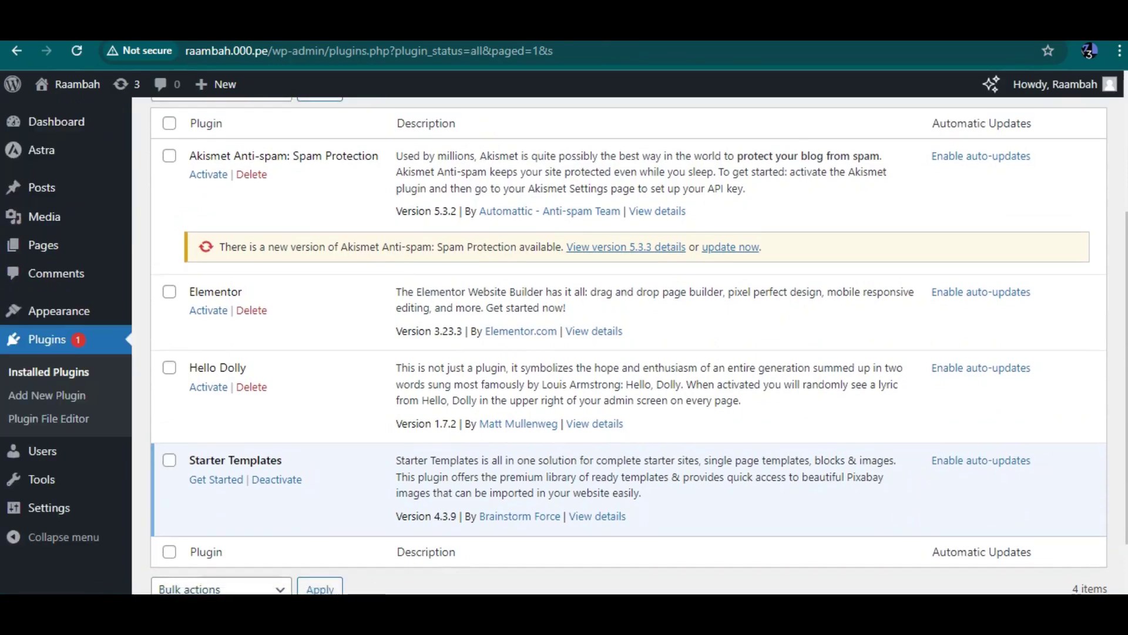
left_click_drag(189, 460, 282, 460)
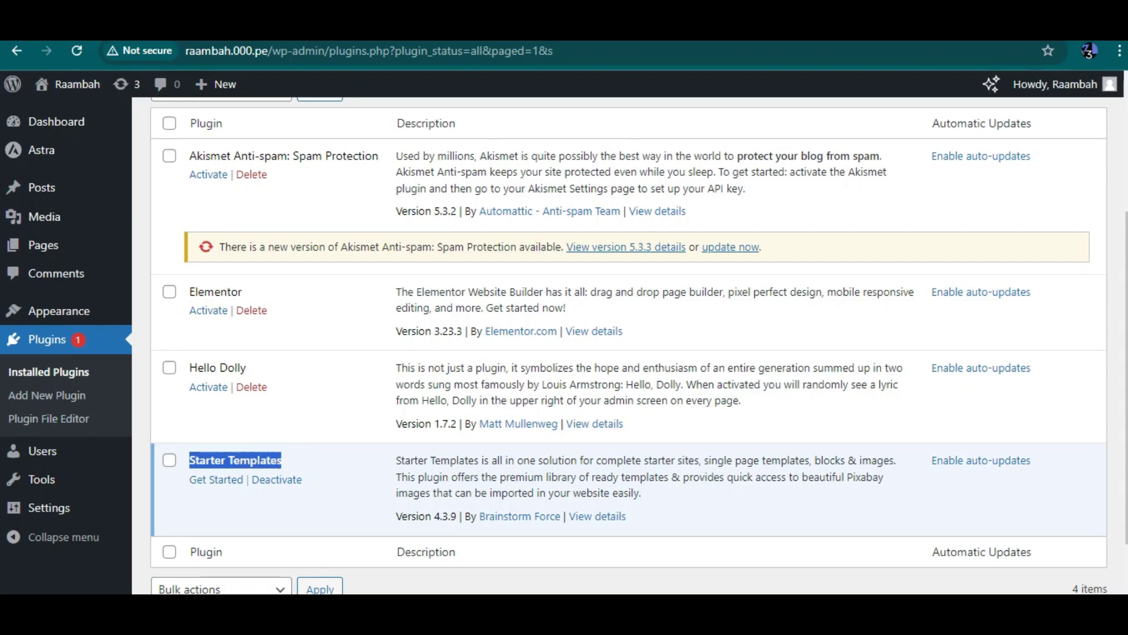
scroll(639, 346, "up", 1)
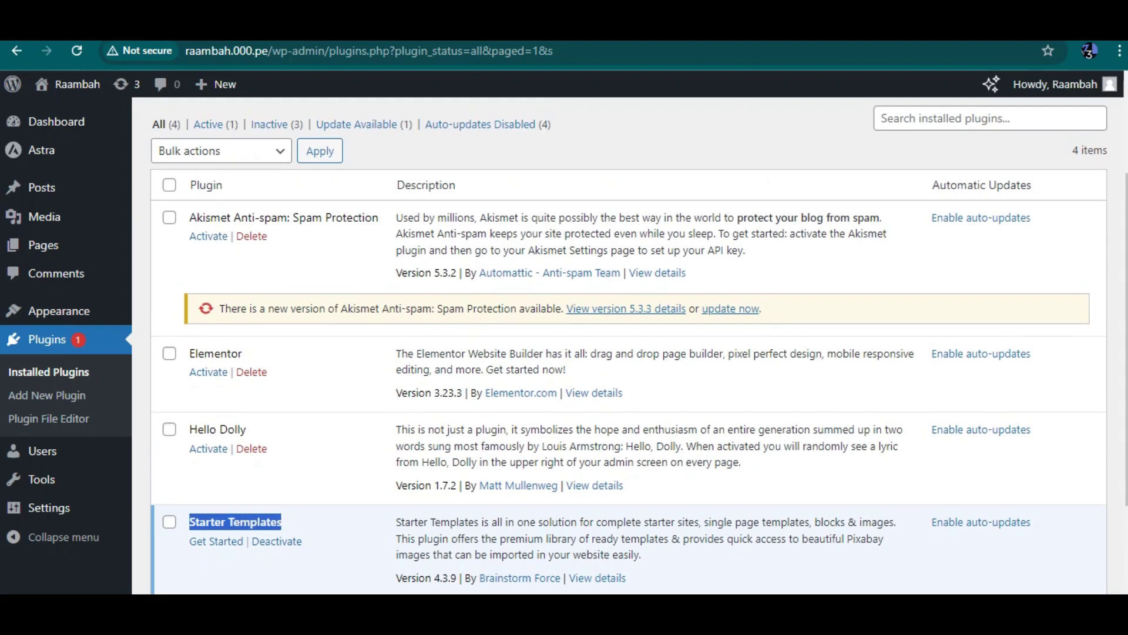
left_click(208, 371)
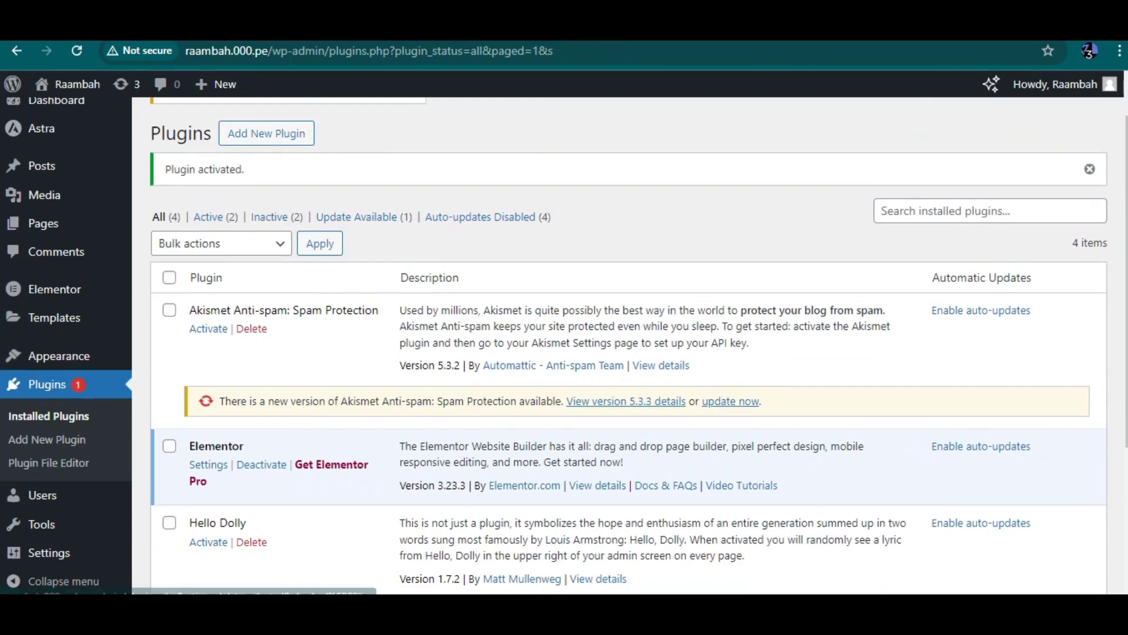
Step: Delete the Hello Dolly plugin and confirm the deletion
left_click(251, 541)
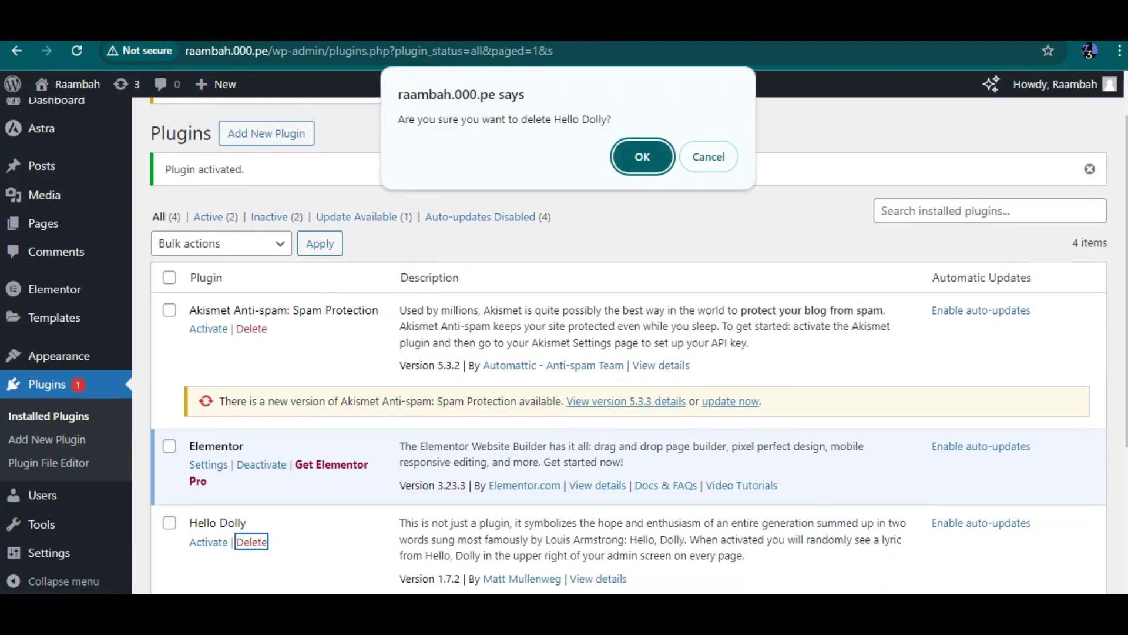
key("Return")
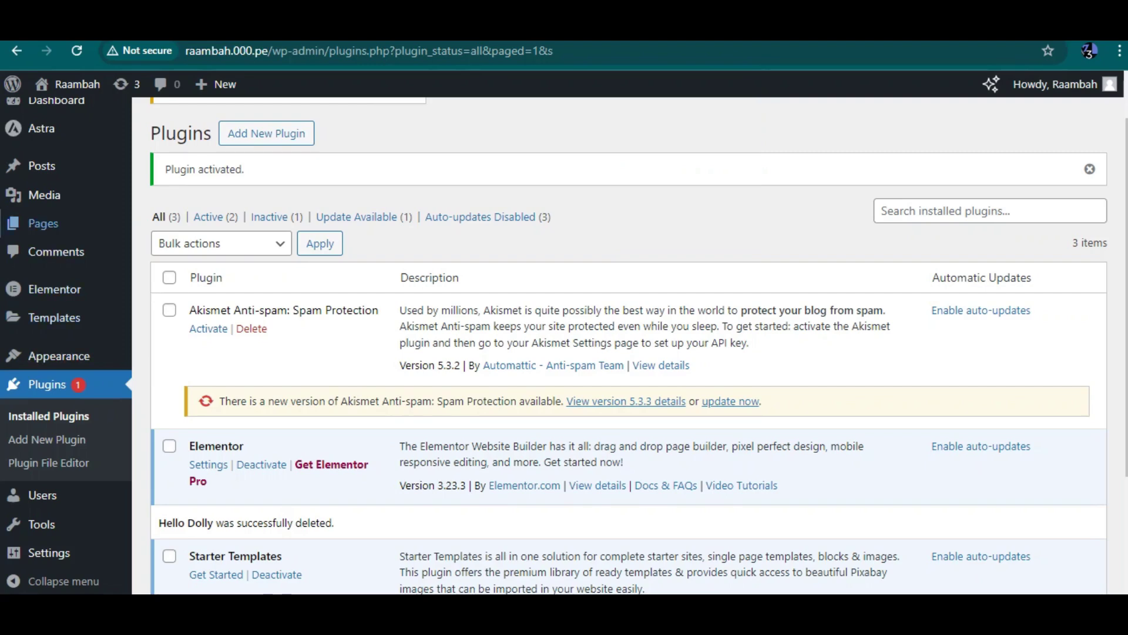
Step: Open the Astra Dashboard from the admin sidebar
mouse_move(44, 194)
scroll(45, 195, "up", 1)
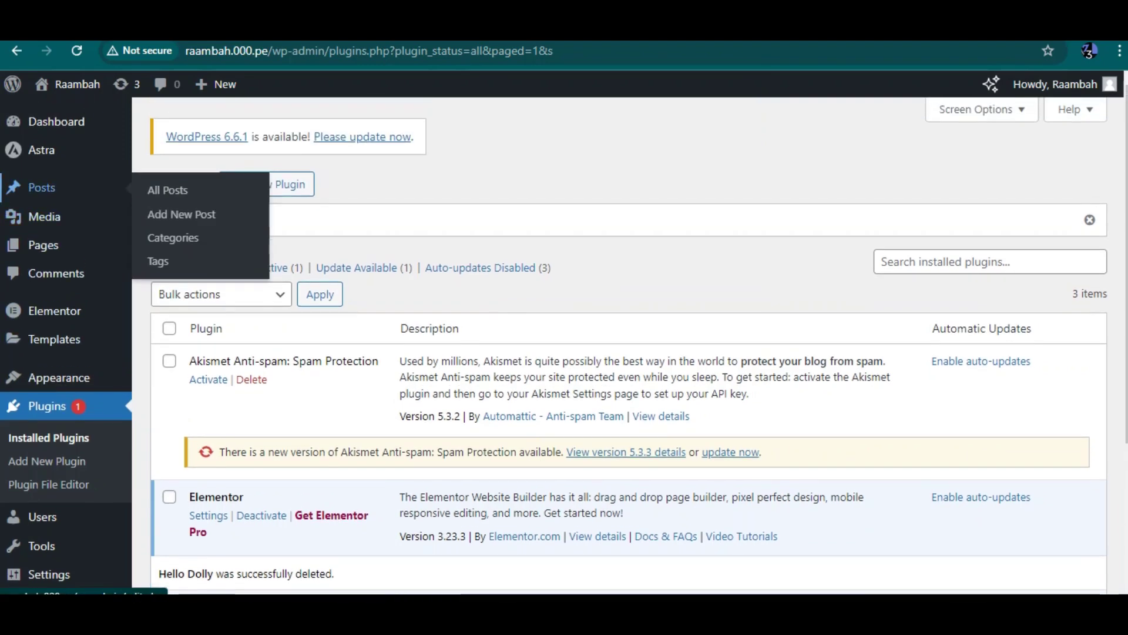
mouse_move(41, 150)
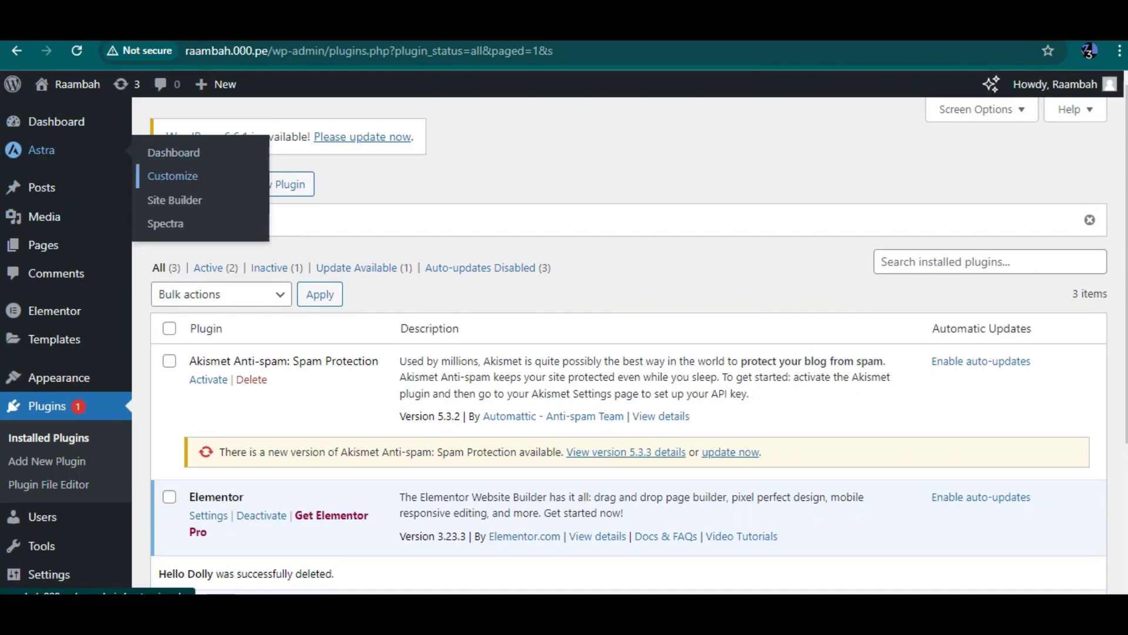
left_click(173, 153)
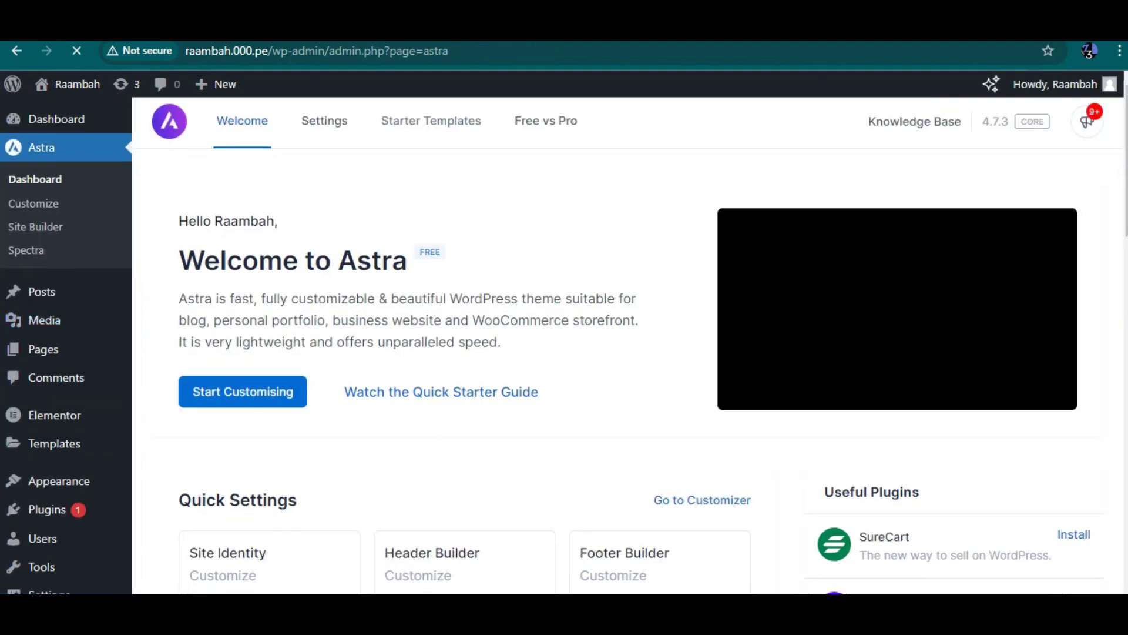
Step: Review Astra's quick settings and Pro modules, then open the Astra Customizer
scroll(629, 346, "down", 7)
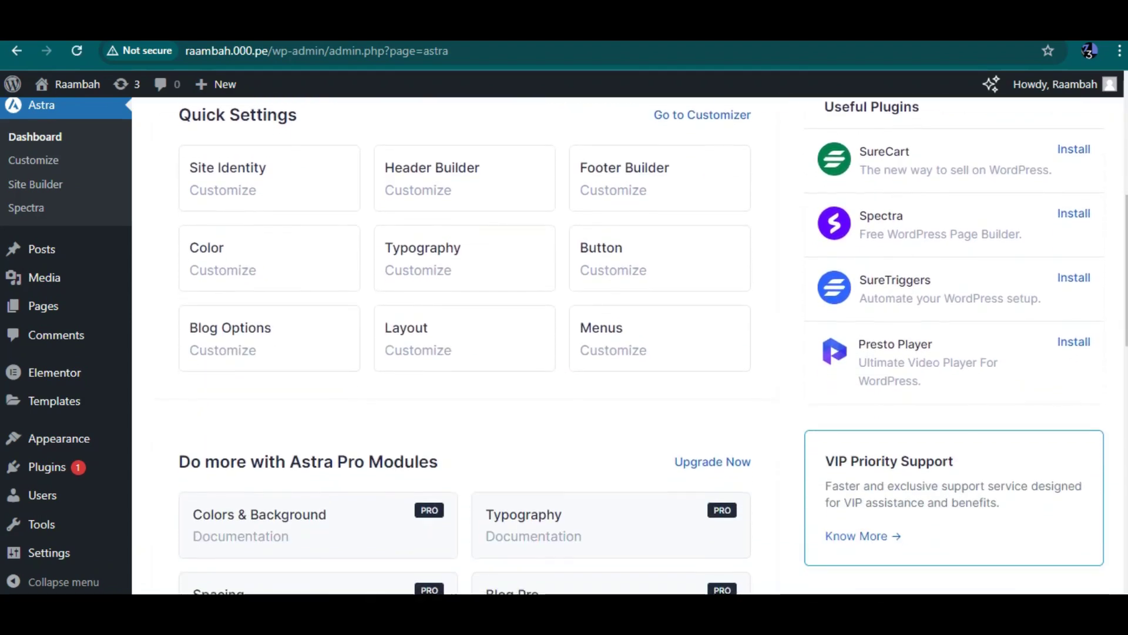
scroll(465, 261, "down", 2)
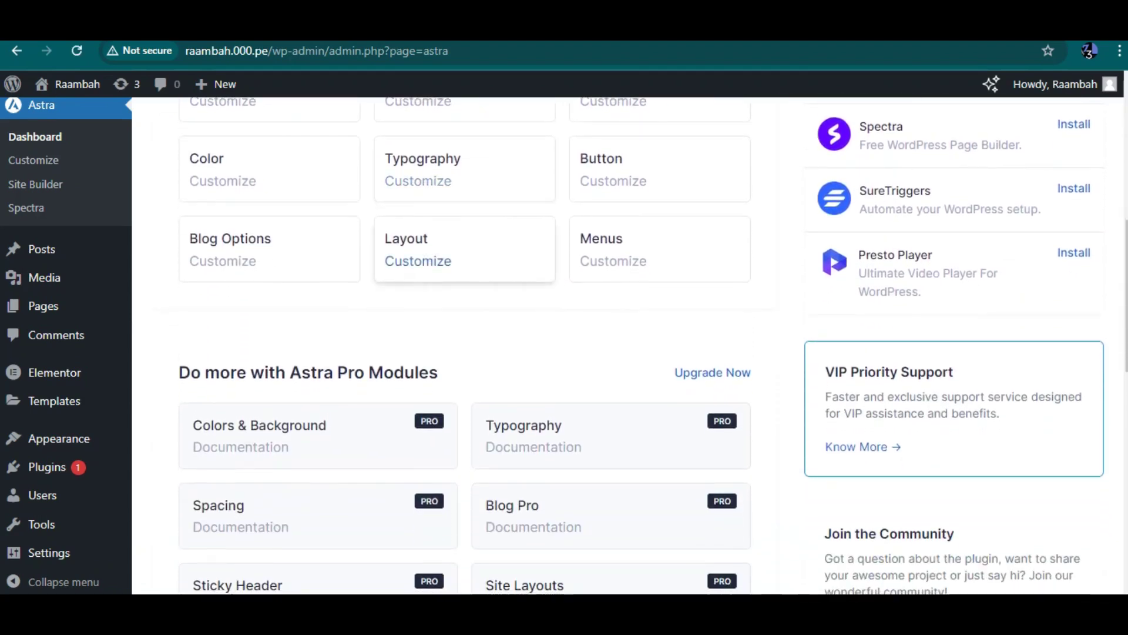
scroll(432, 268, "down", 5)
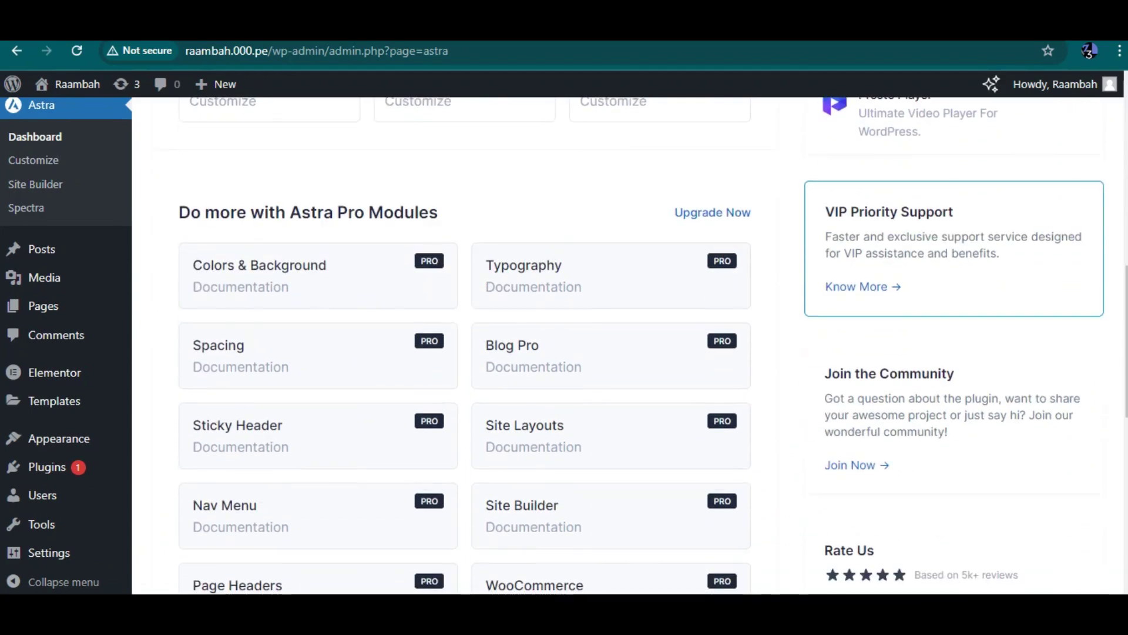
scroll(432, 268, "down", 7)
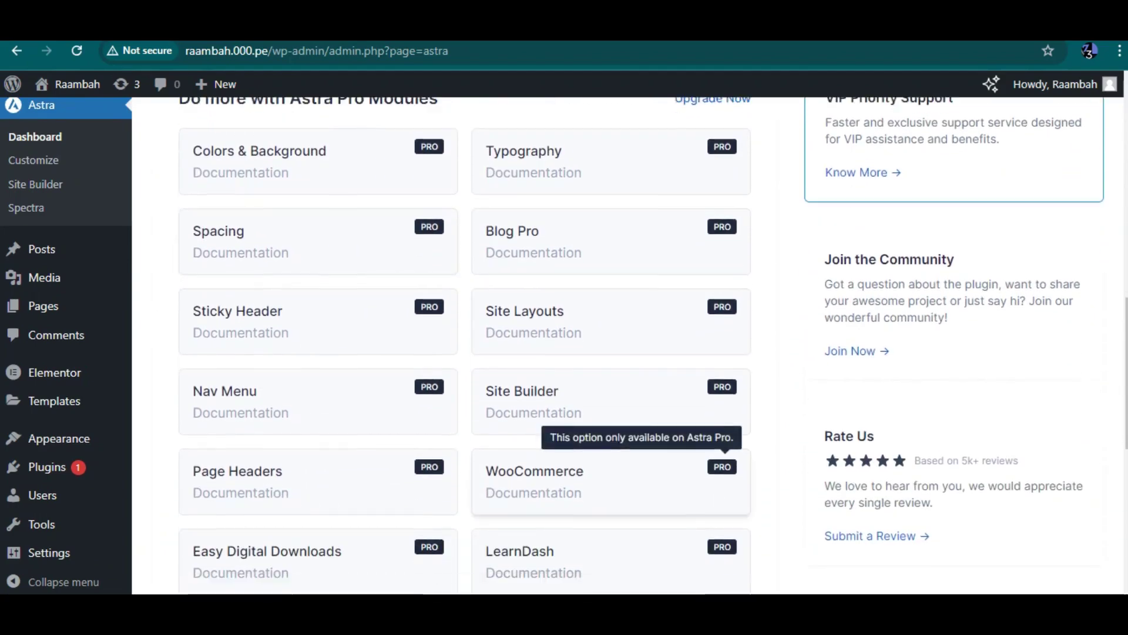
scroll(431, 267, "down", 2)
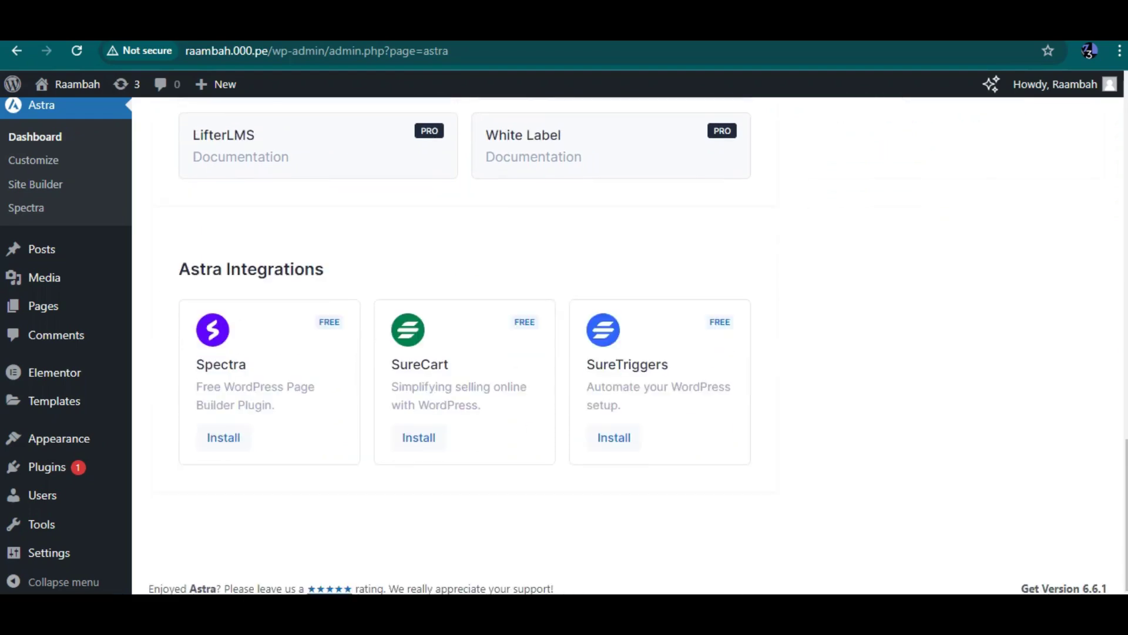
scroll(432, 267, "up", 7)
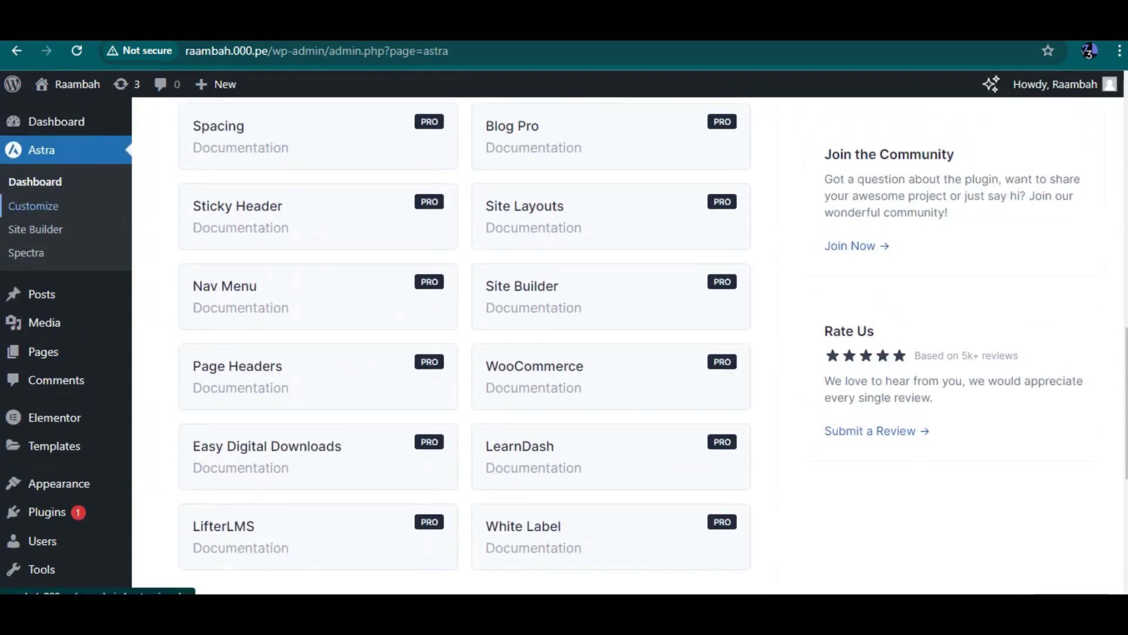
left_click(33, 206)
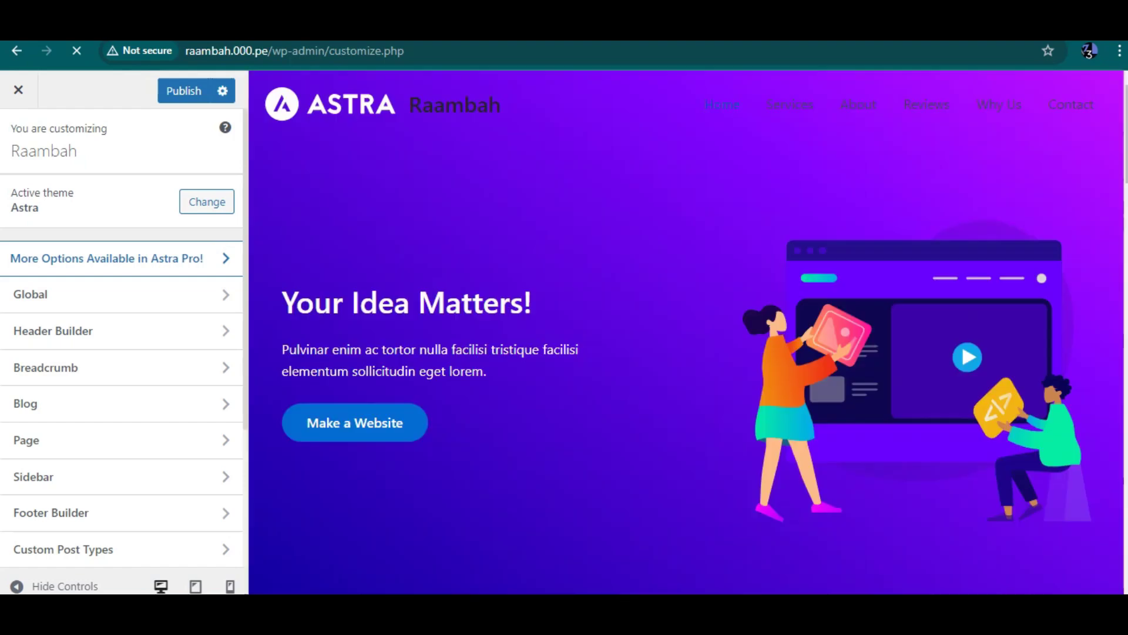
Step: Scroll and reload the Customizer preview, then close it, discarding unsaved changes
scroll(688, 332, "down", 10)
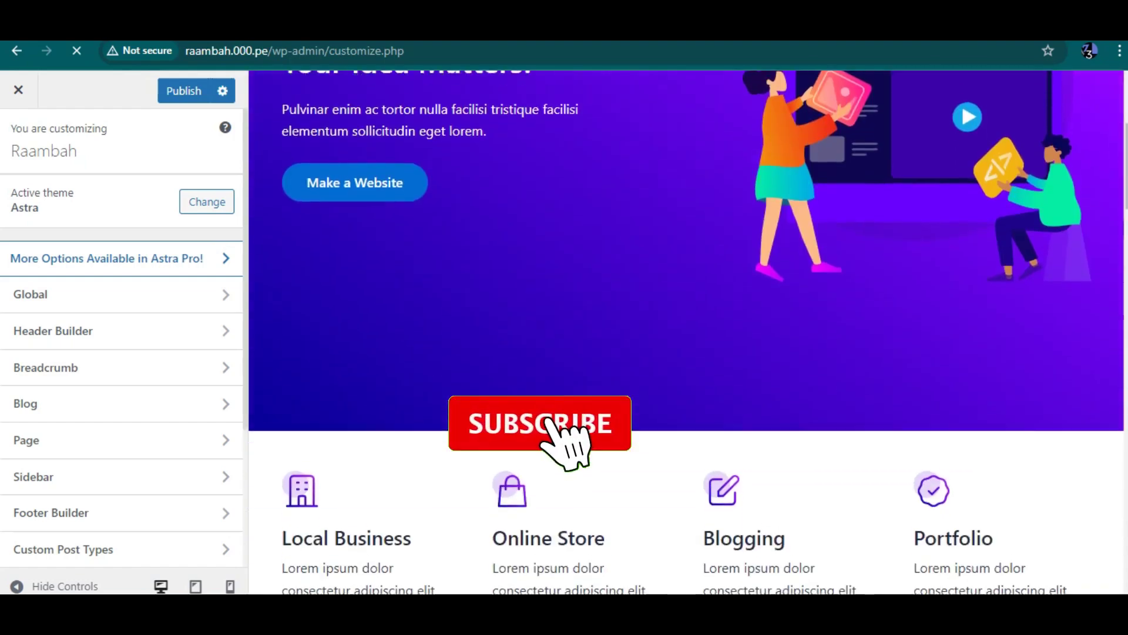
scroll(688, 332, "down", 10)
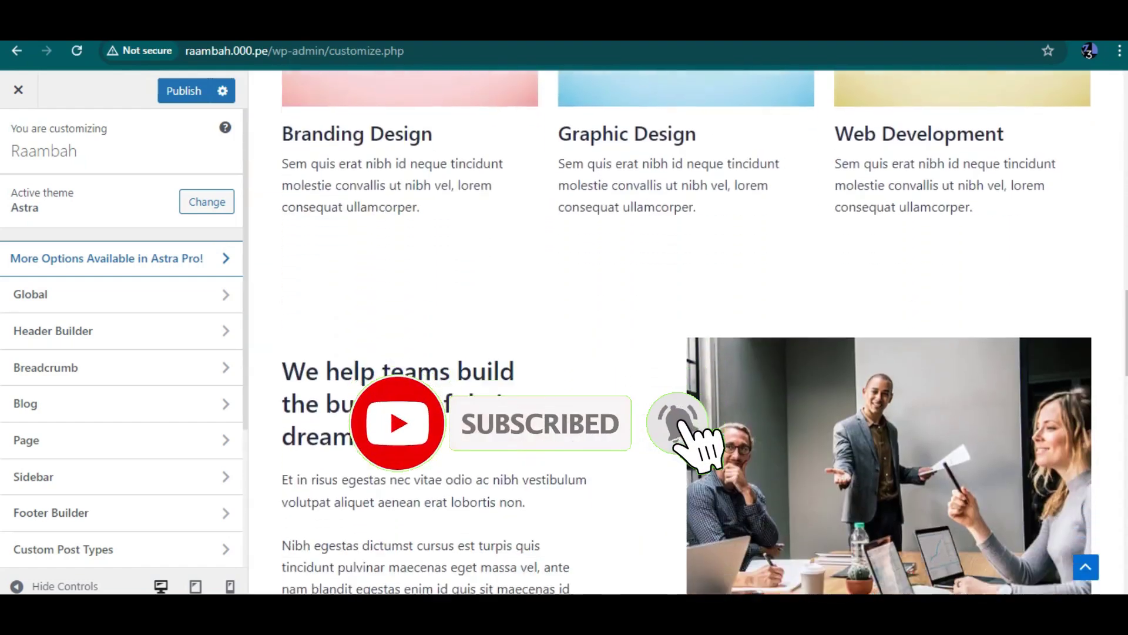
scroll(688, 333, "up", 6)
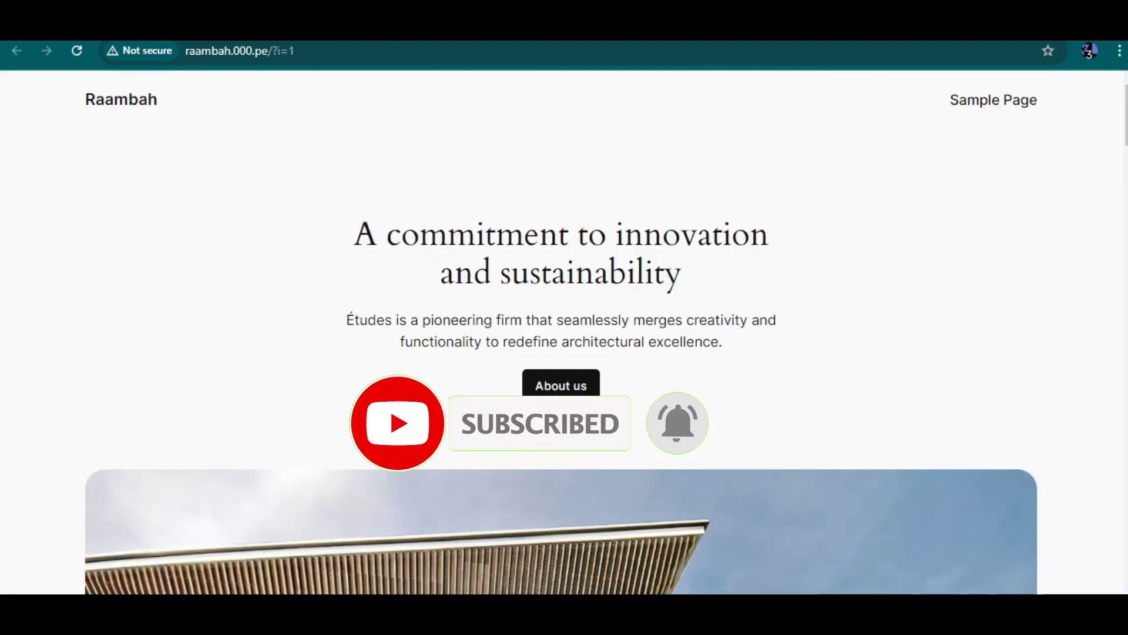
key("ctrl+l")
key("Return")
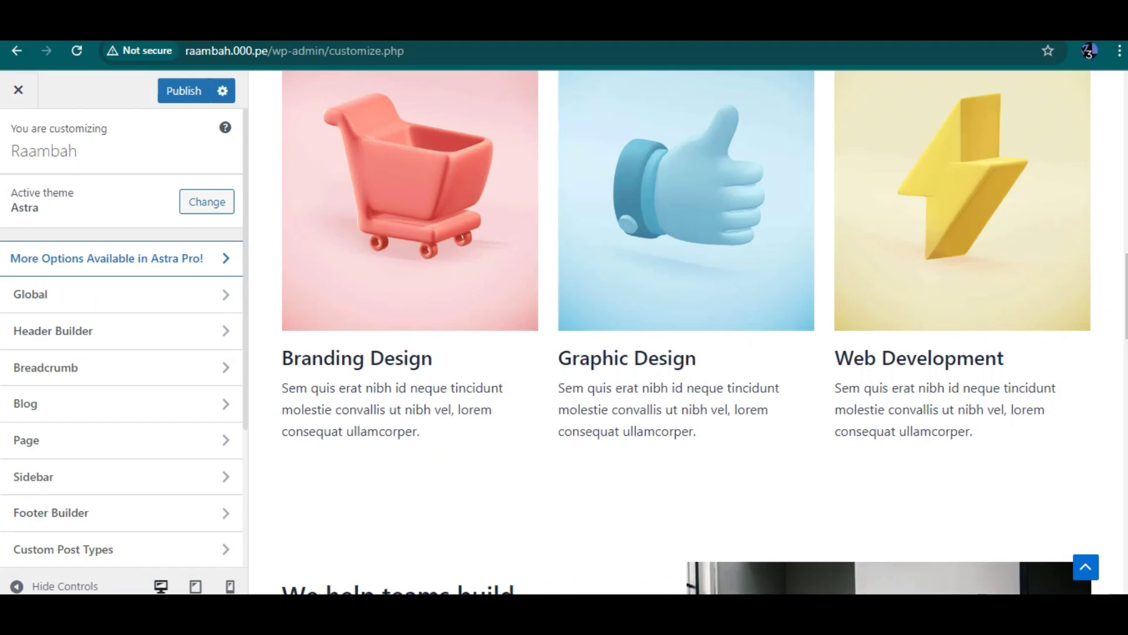
left_click(19, 90)
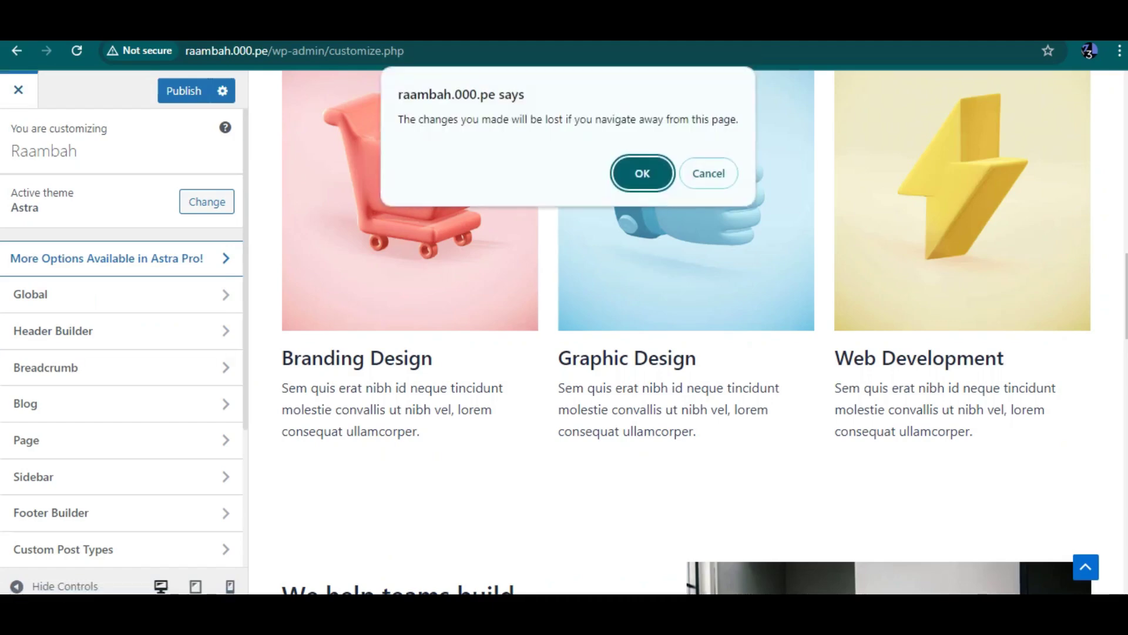
key("Return")
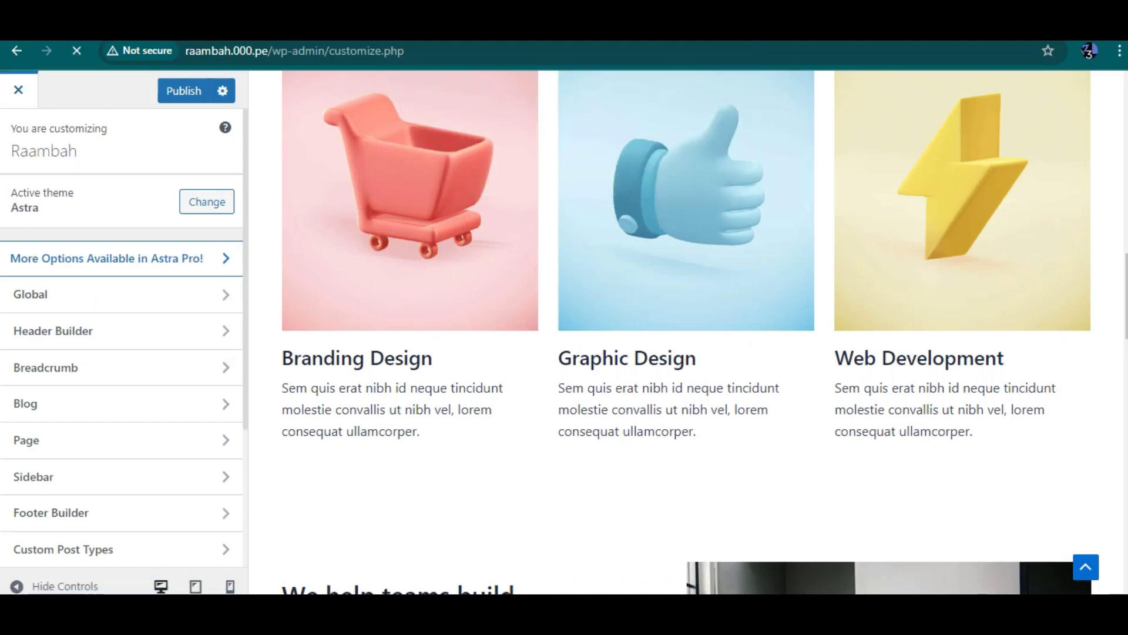
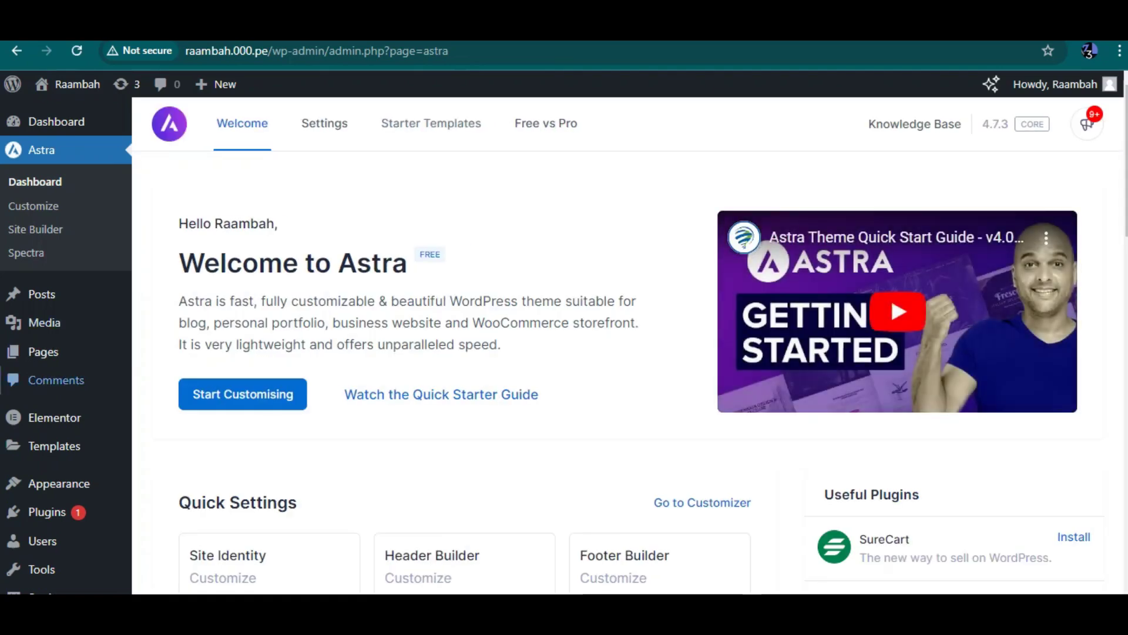
Step: From Plugins > Installed Plugins, launch the Starter Templates plugin's Get Started wizard
scroll(41, 250, "down", 7)
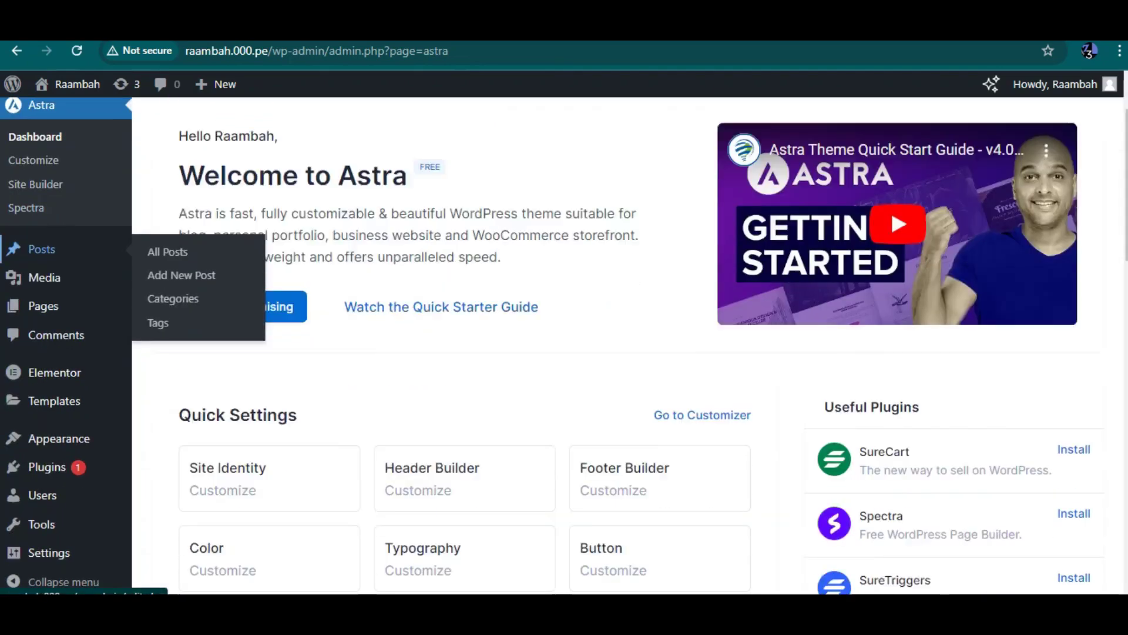
mouse_move(47, 466)
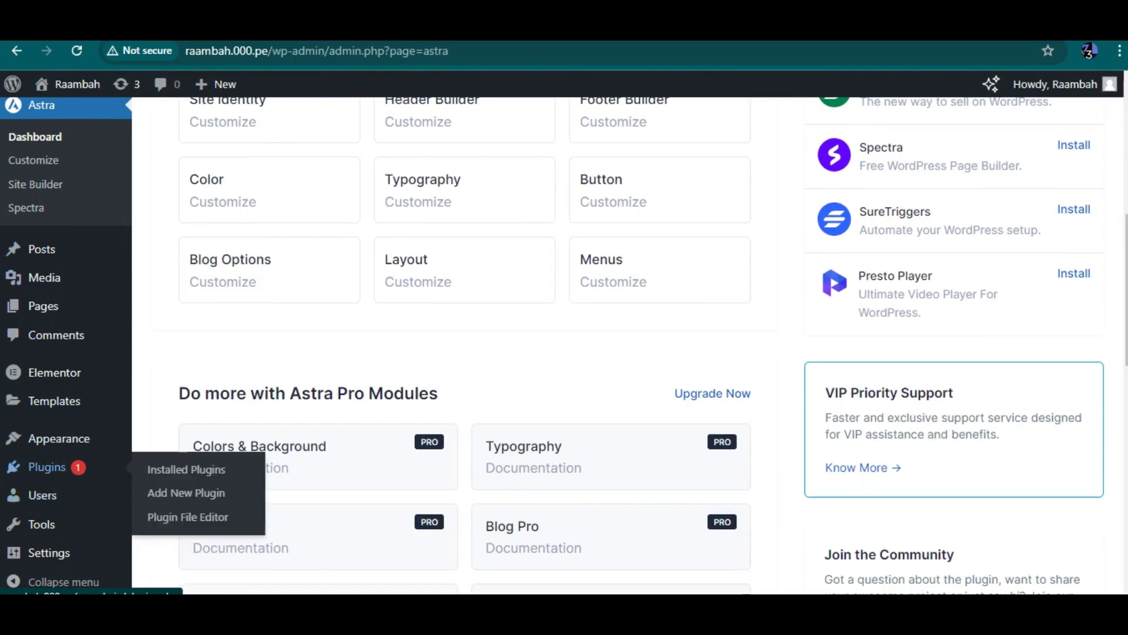
left_click(187, 469)
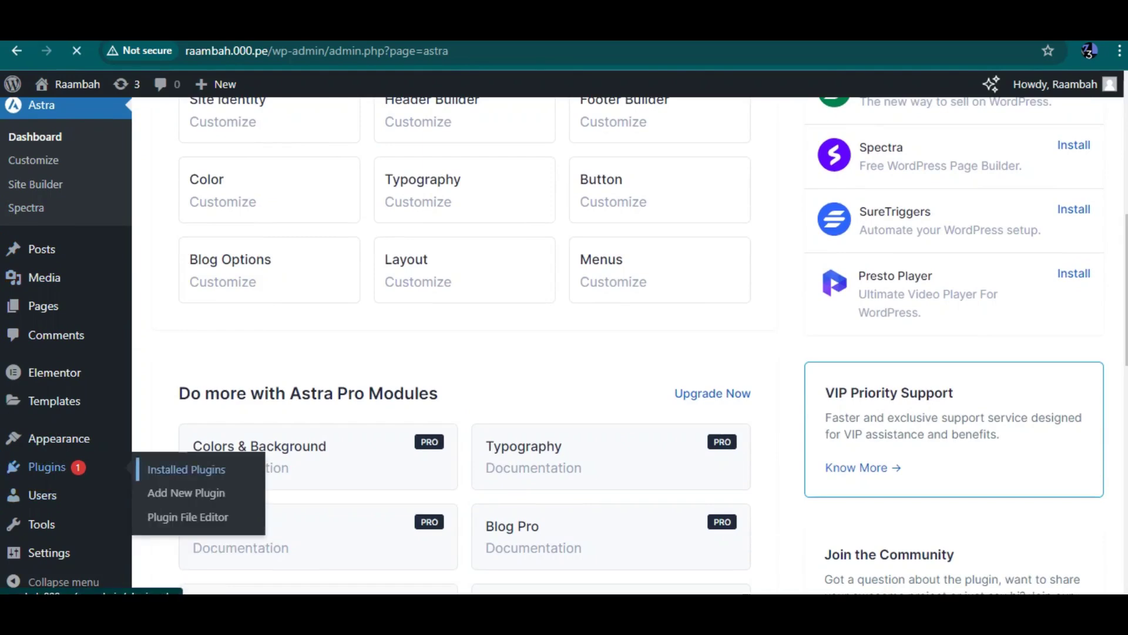
scroll(639, 346, "down", 2)
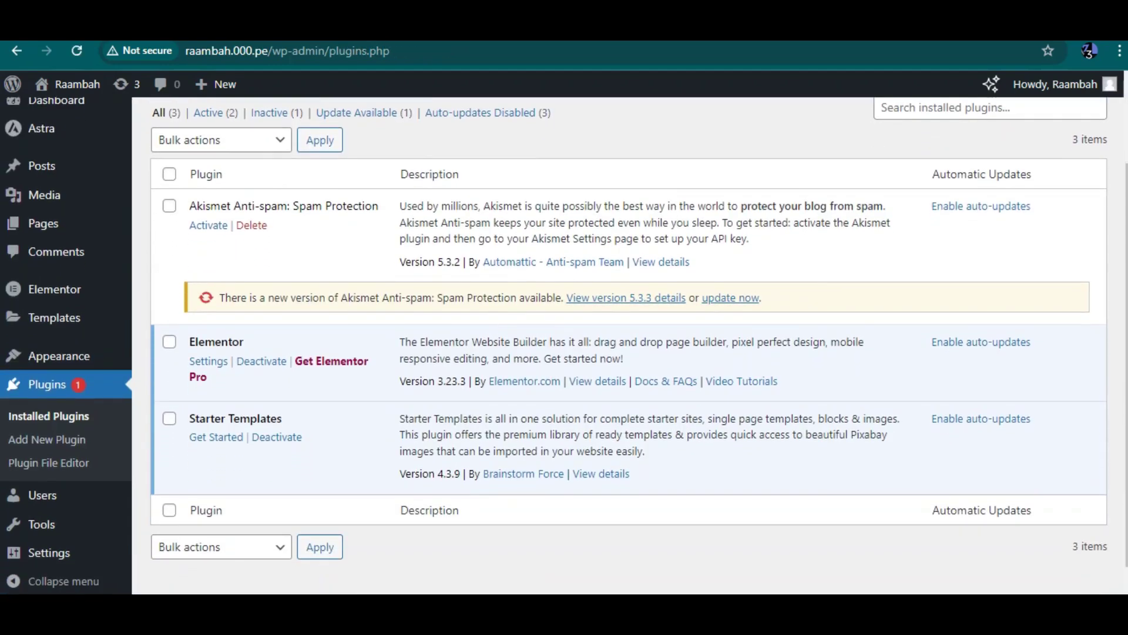
scroll(639, 345, "down", 1)
left_click(216, 404)
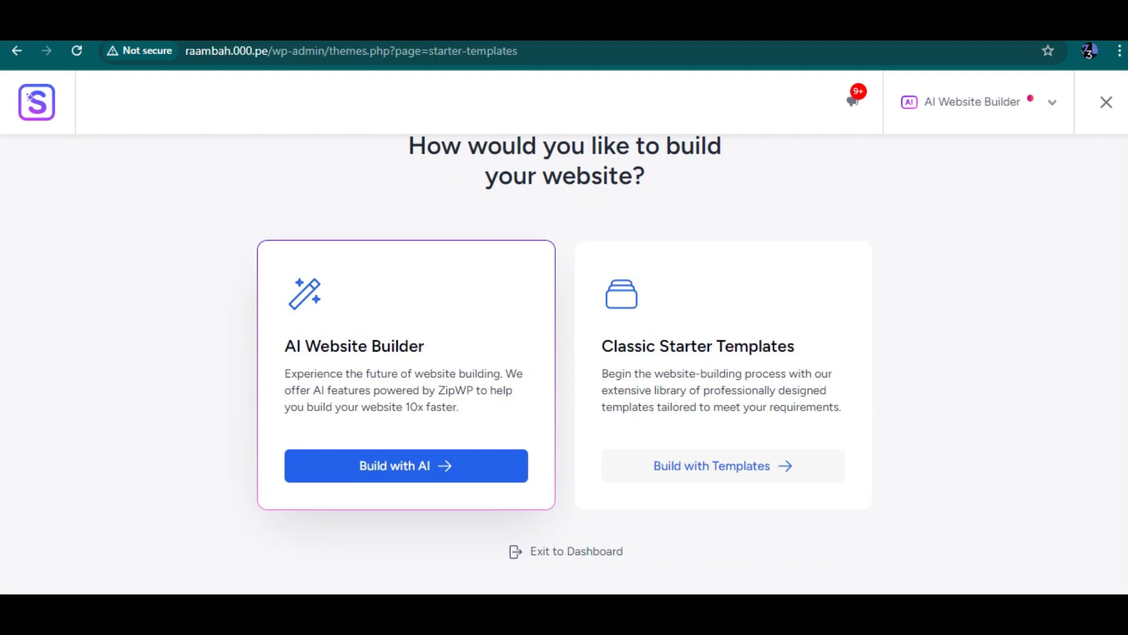
Step: Choose Classic Starter Templates, dismiss the AI promotion and filter the library to Online Shop
left_click(723, 465)
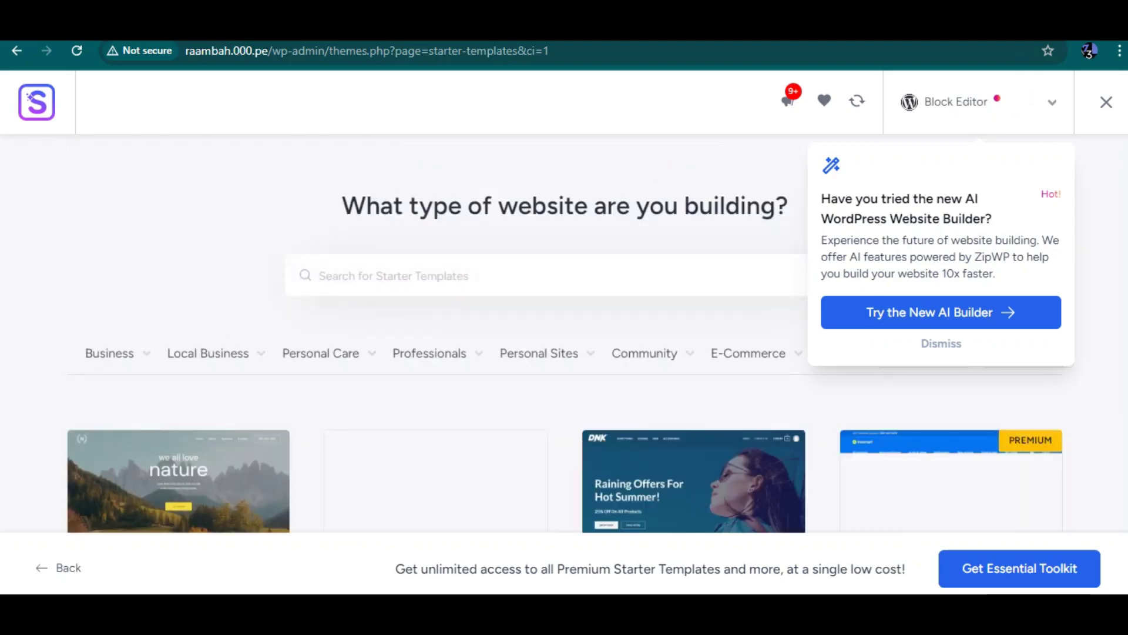
left_click(941, 343)
left_click(208, 352)
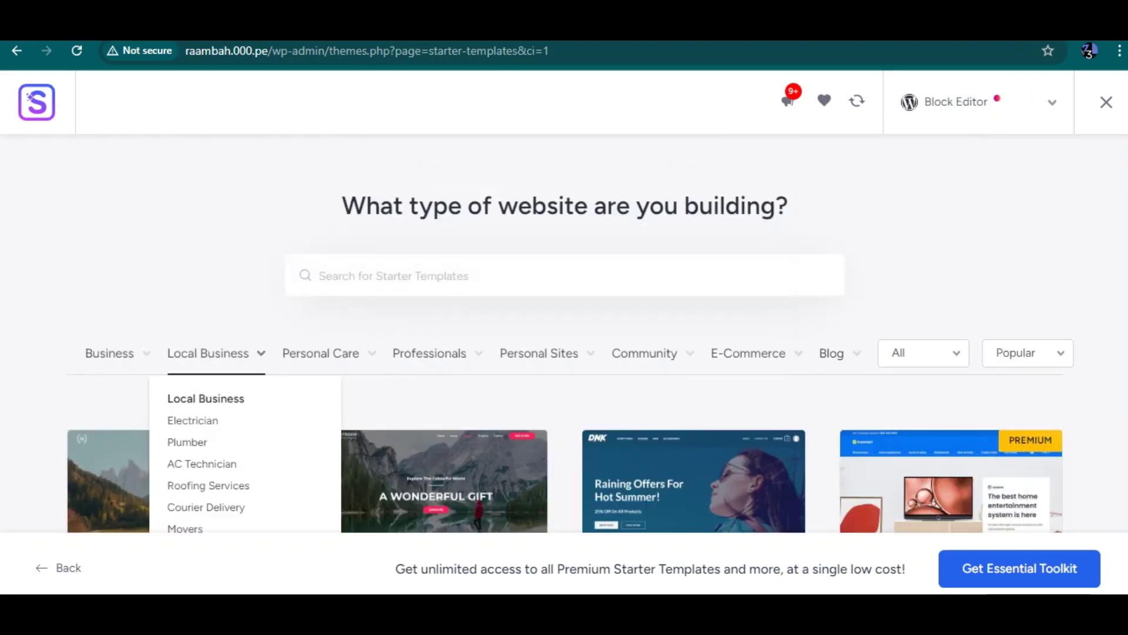
left_click(109, 353)
scroll(117, 364, "down", 2)
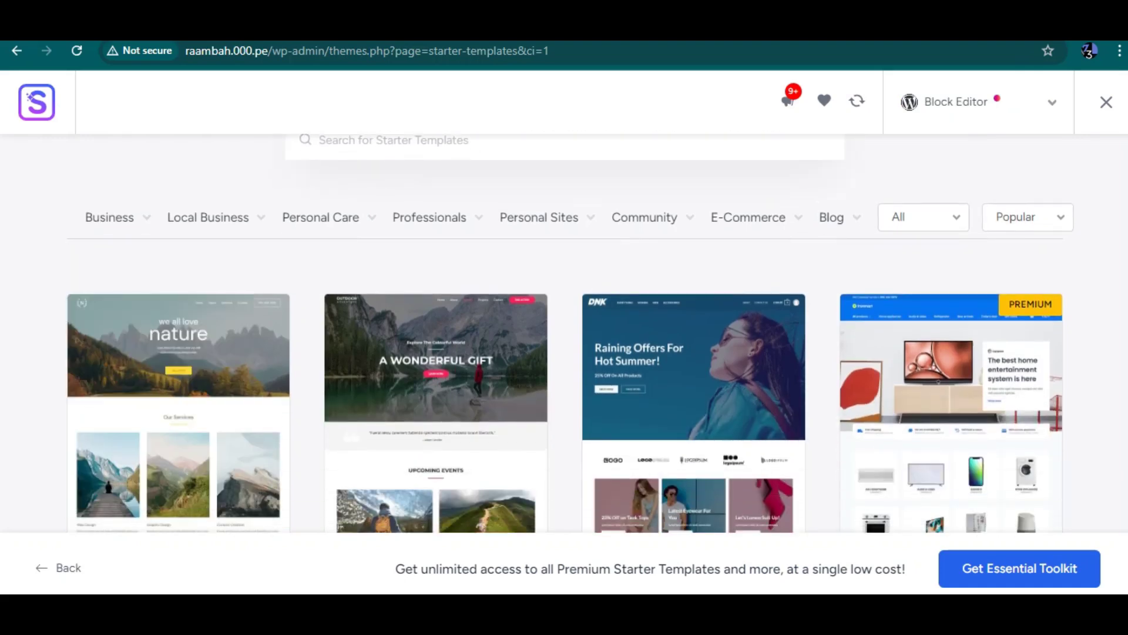
mouse_move(748, 217)
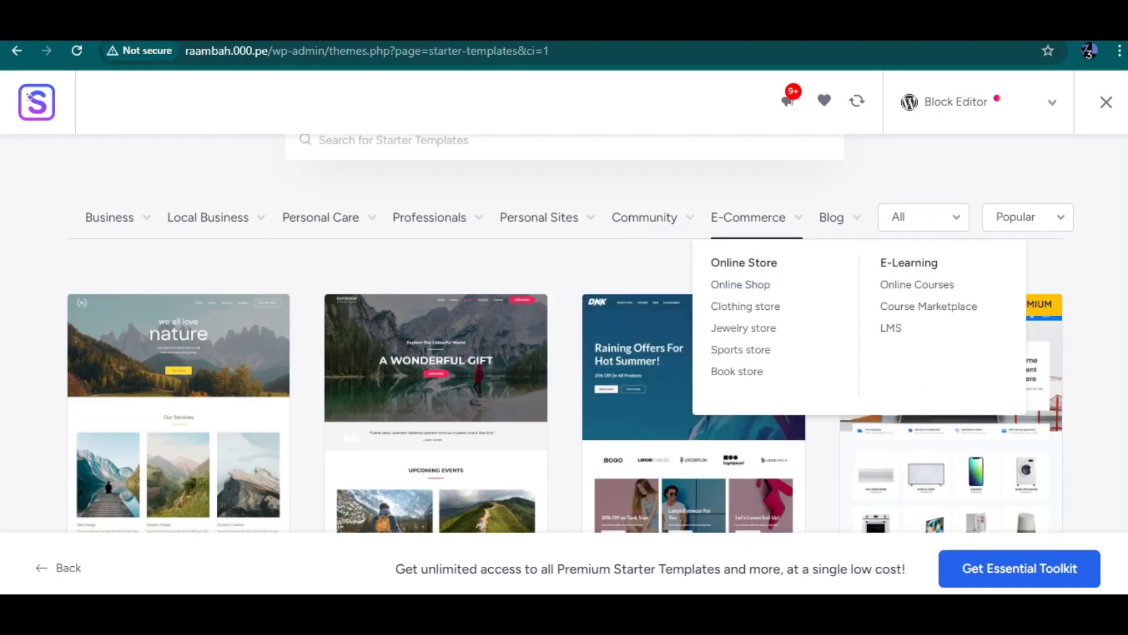
left_click(740, 284)
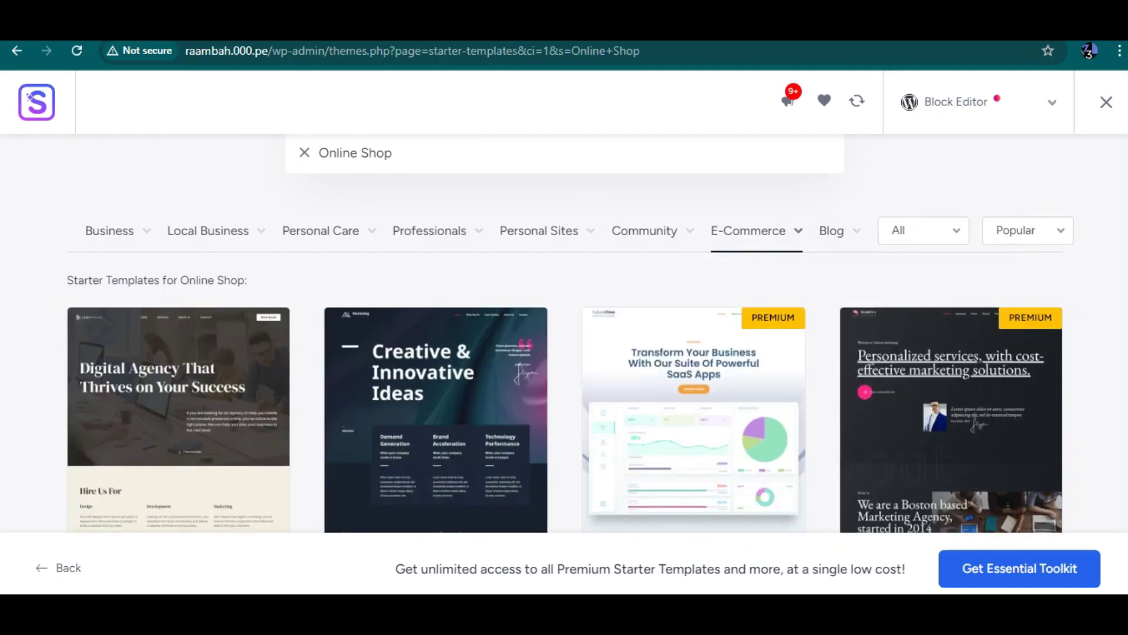
Step: Browse the Online Shop results, then filter the library to all E-Commerce templates
scroll(564, 332, "down", 10)
scroll(565, 332, "down", 4)
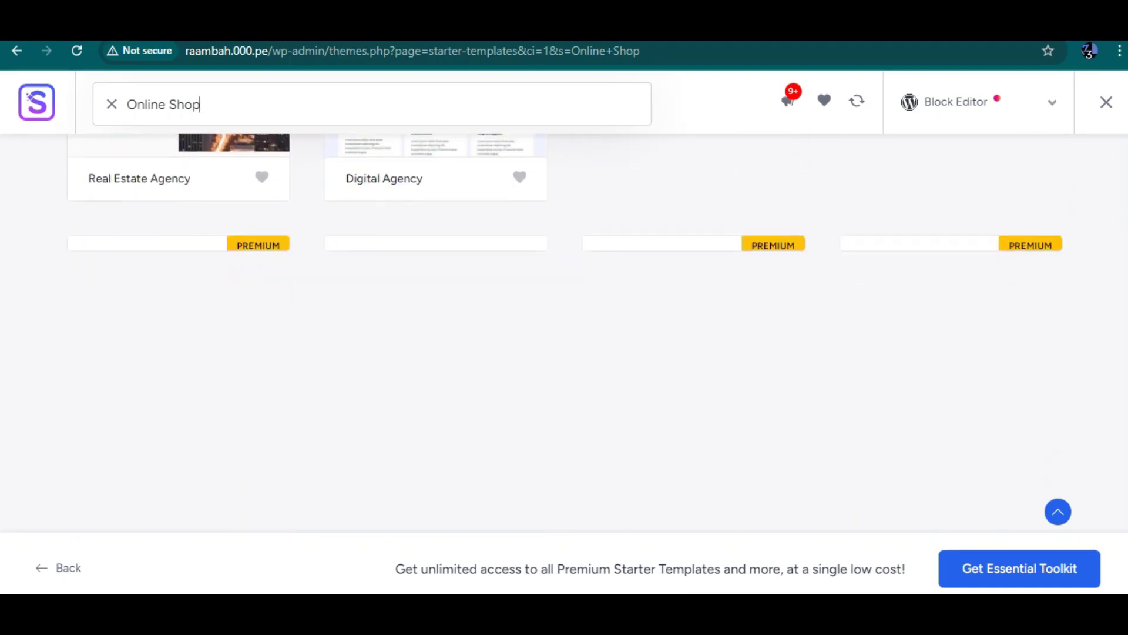
scroll(564, 332, "up", 10)
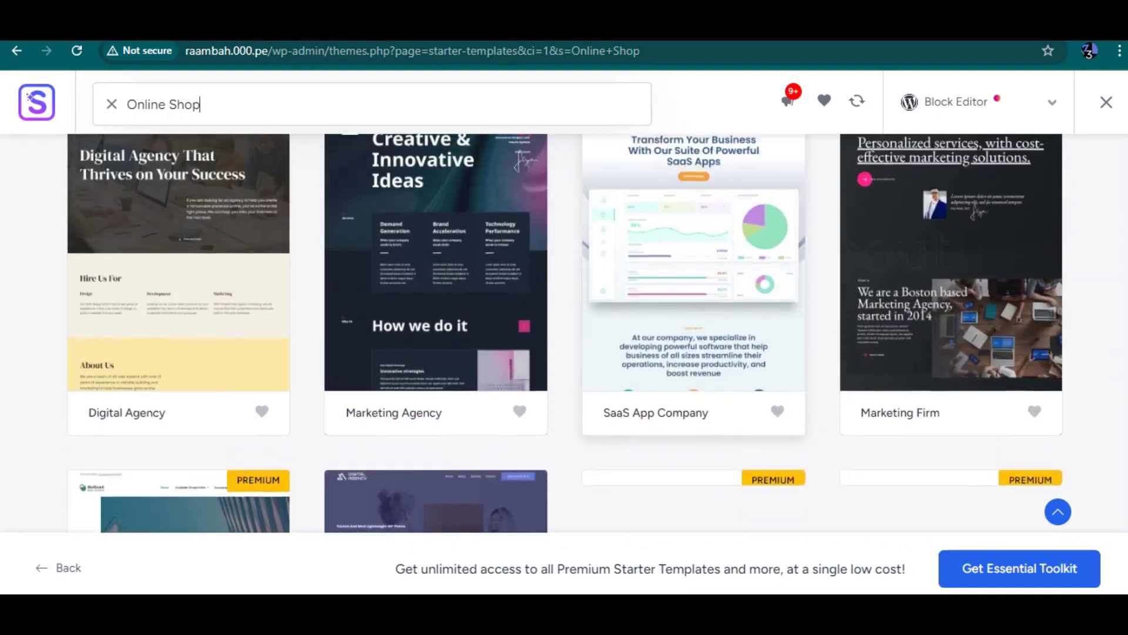
scroll(564, 332, "down", 10)
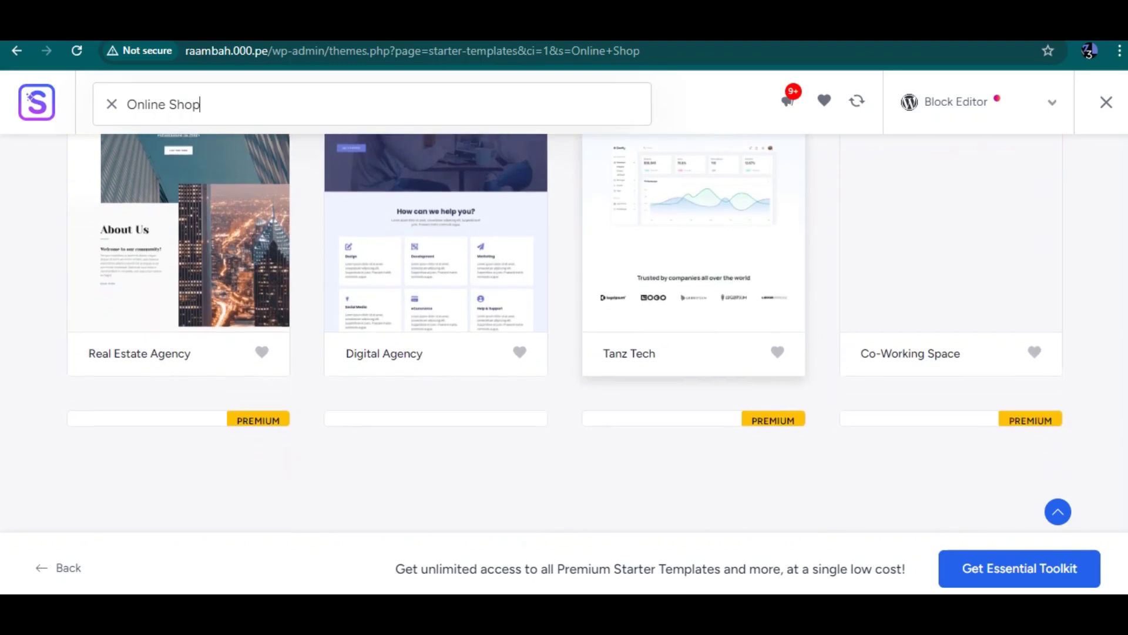
scroll(564, 332, "down", 5)
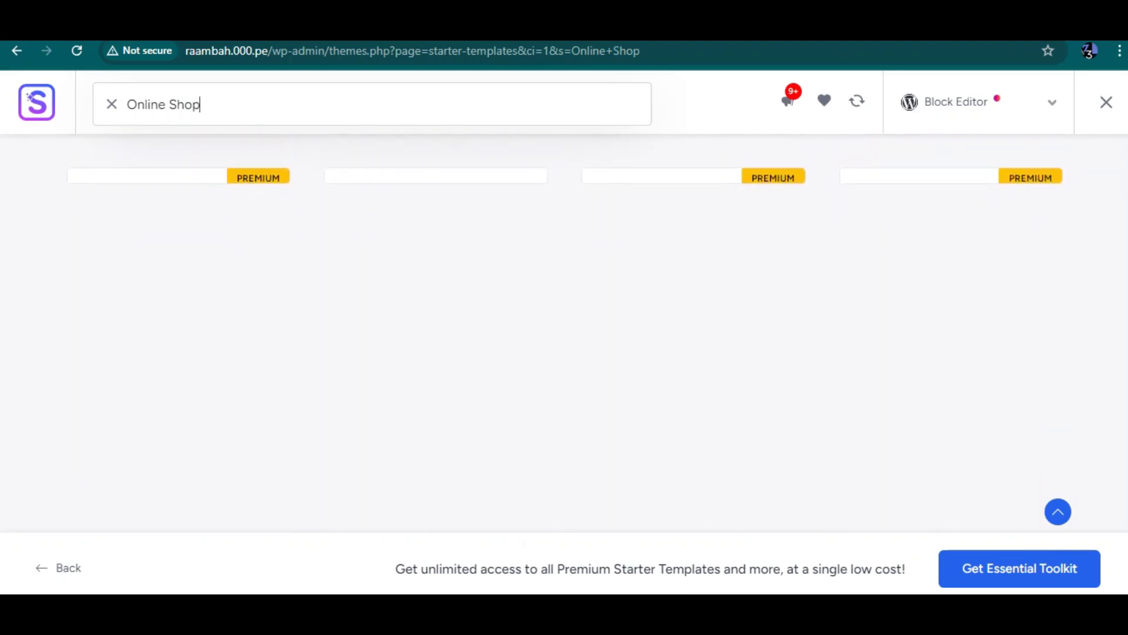
scroll(564, 332, "down", 5)
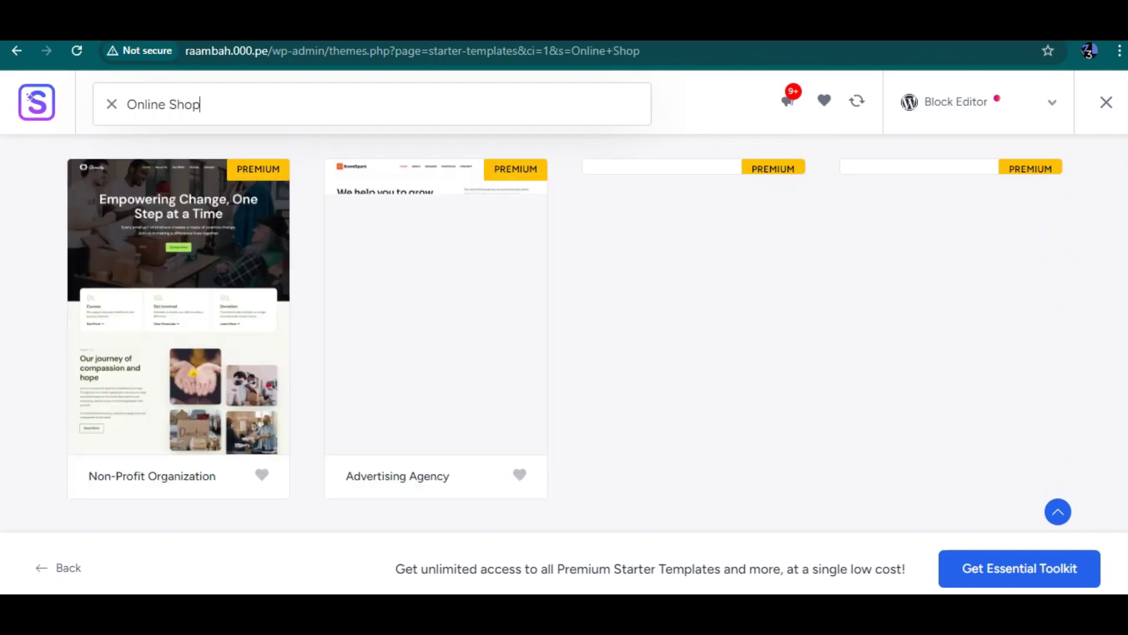
scroll(565, 329, "down", 5)
scroll(564, 329, "down", 12)
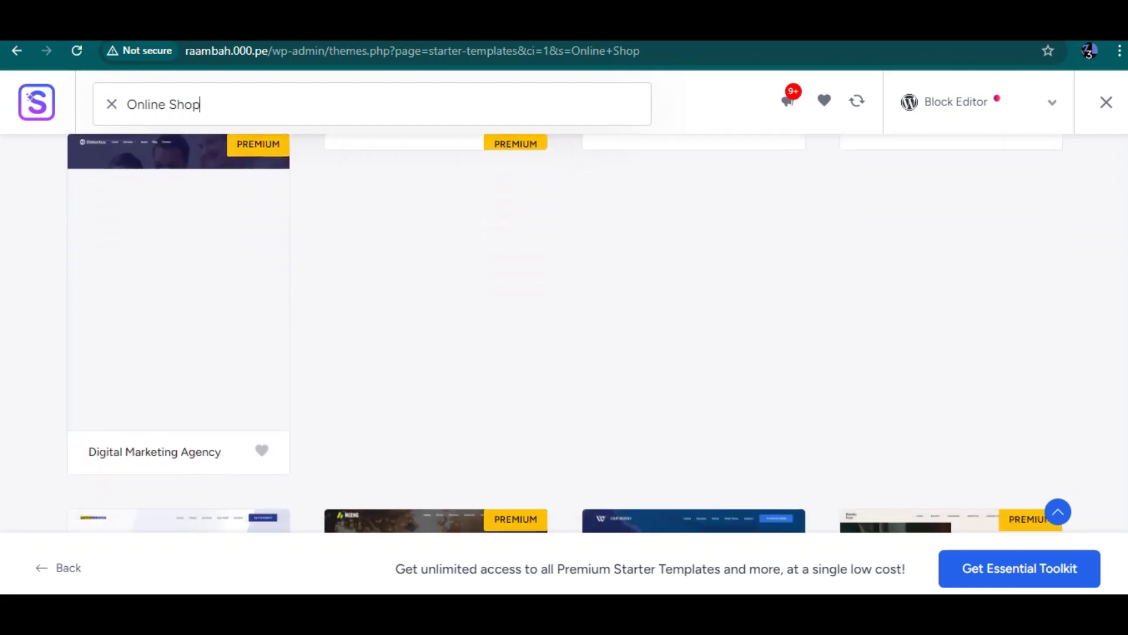
scroll(580, 334, "up", 15)
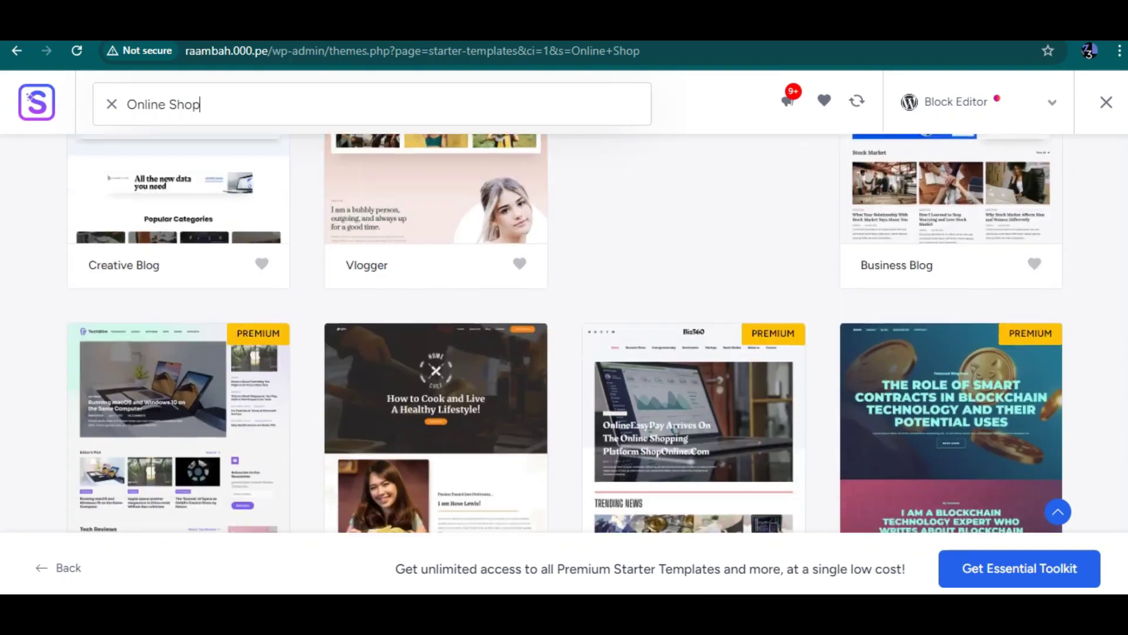
scroll(581, 334, "up", 5)
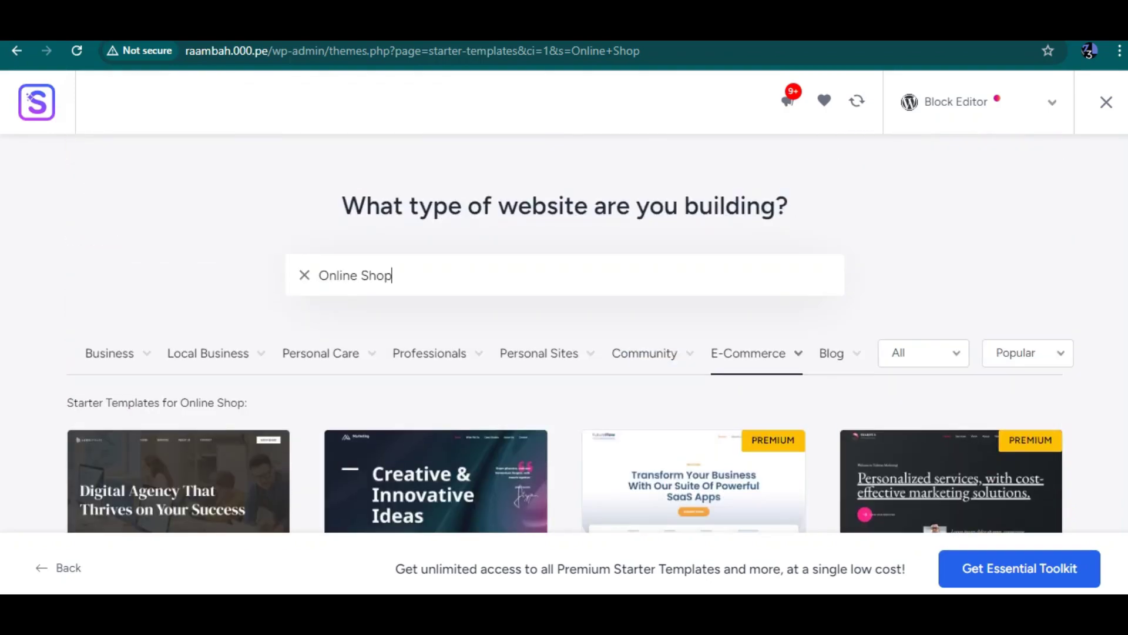
mouse_move(752, 353)
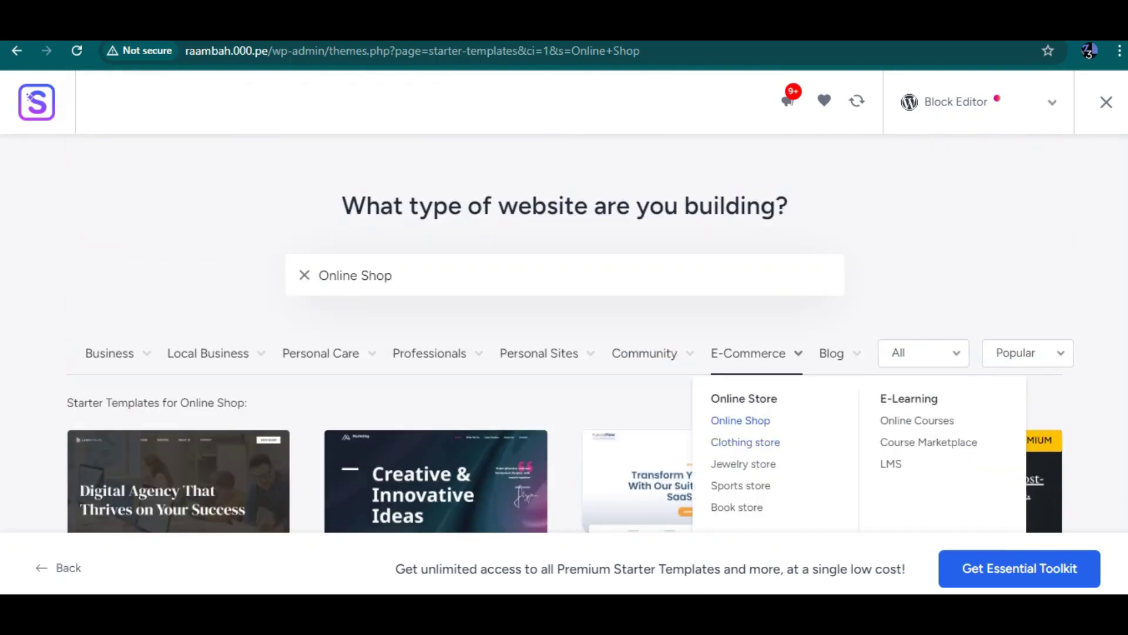
left_click(748, 353)
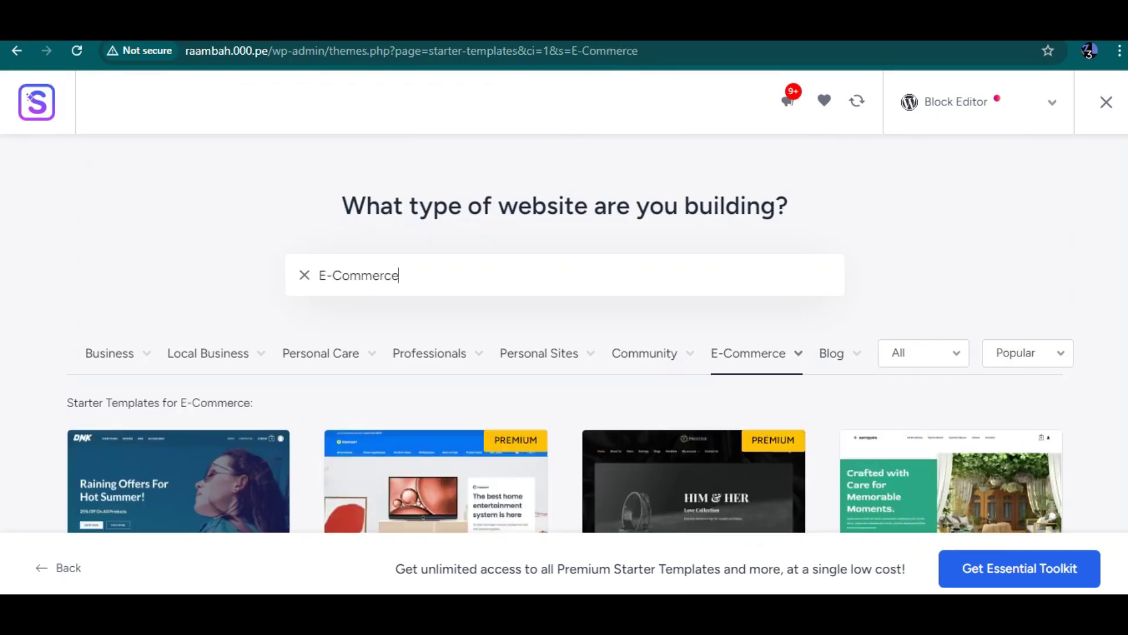
Step: Look over the E-Commerce results, open Organic Store, then return to the results grid
scroll(564, 353, "down", 3)
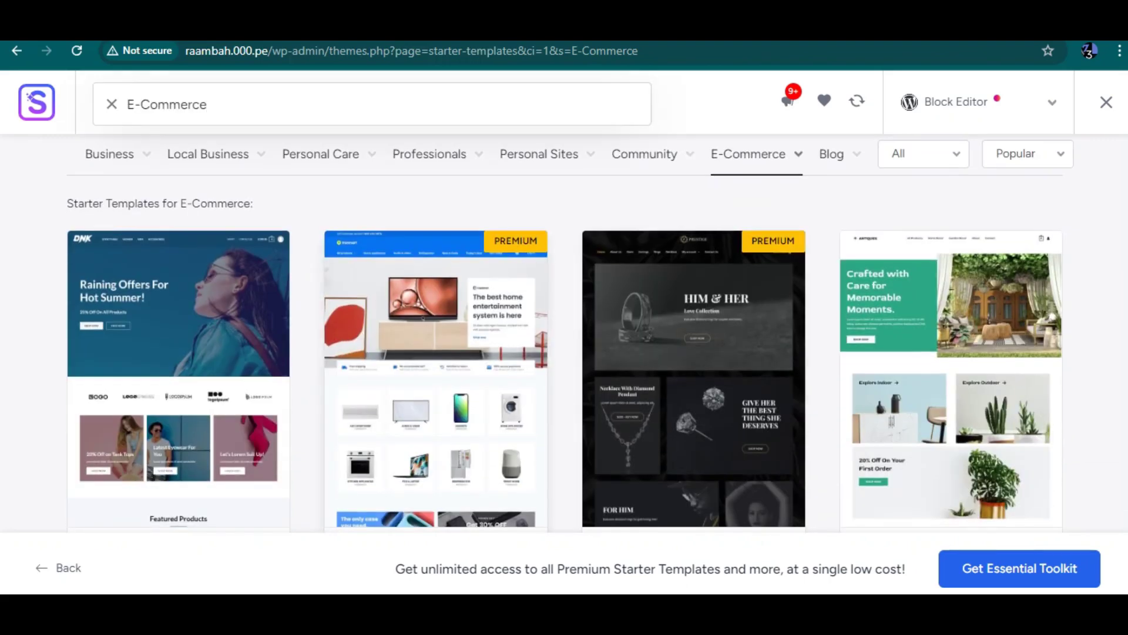
scroll(564, 353, "down", 3)
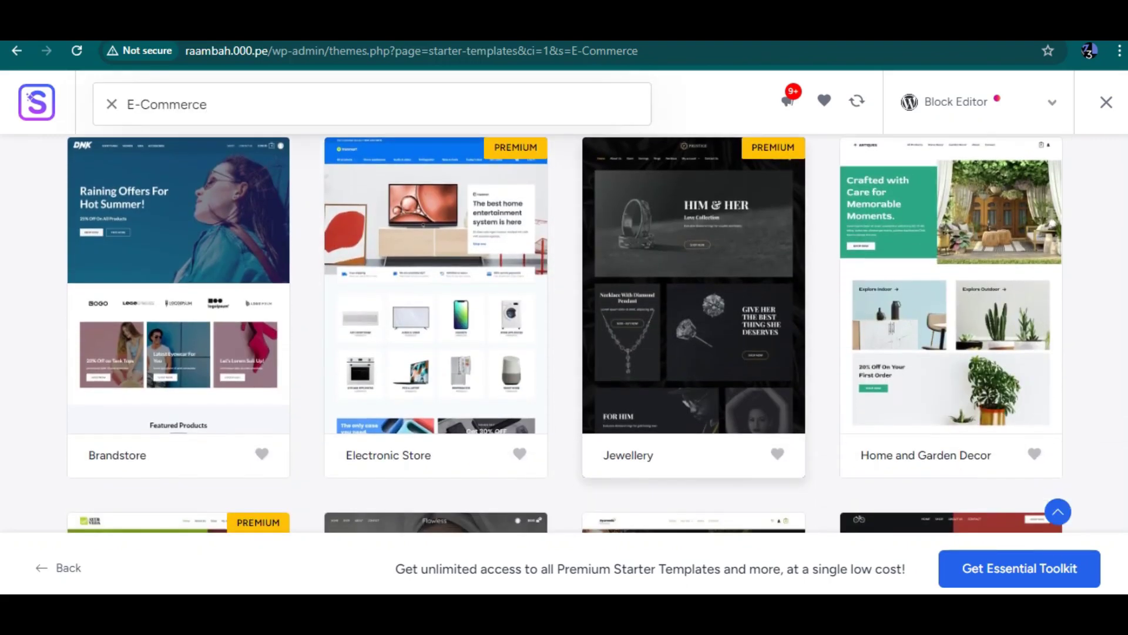
scroll(564, 333, "down", 1)
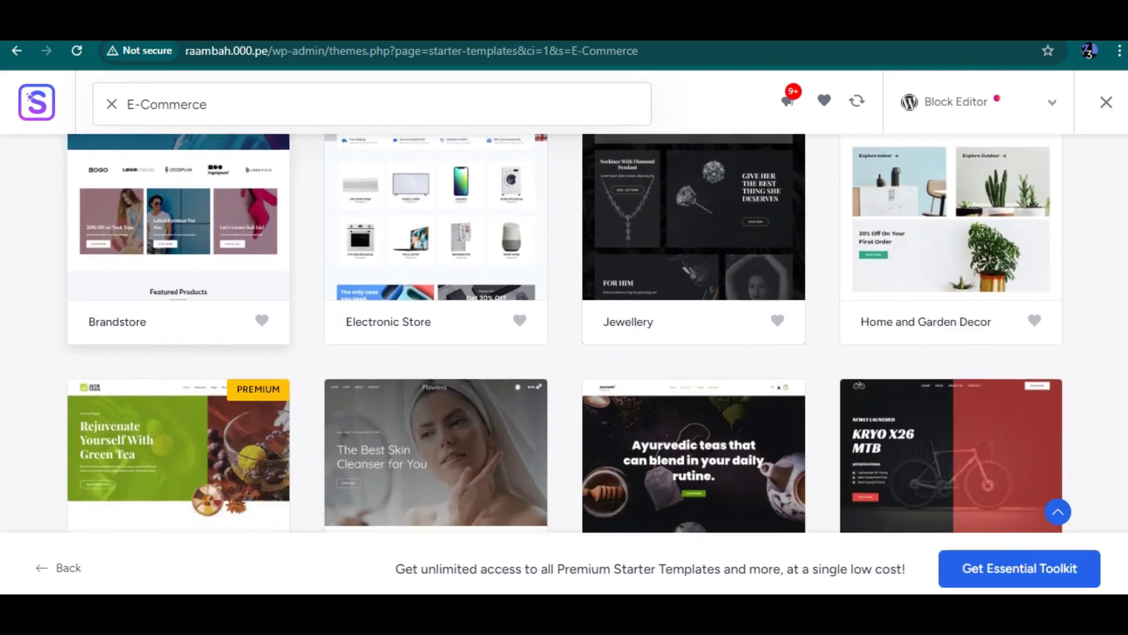
scroll(564, 333, "down", 4)
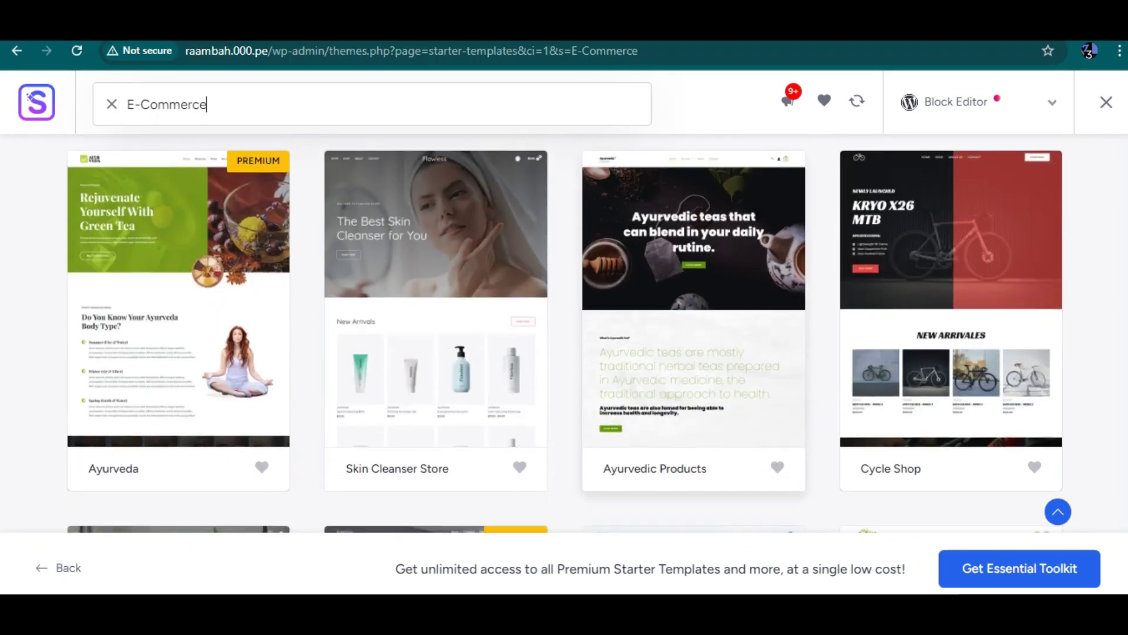
scroll(565, 333, "down", 3)
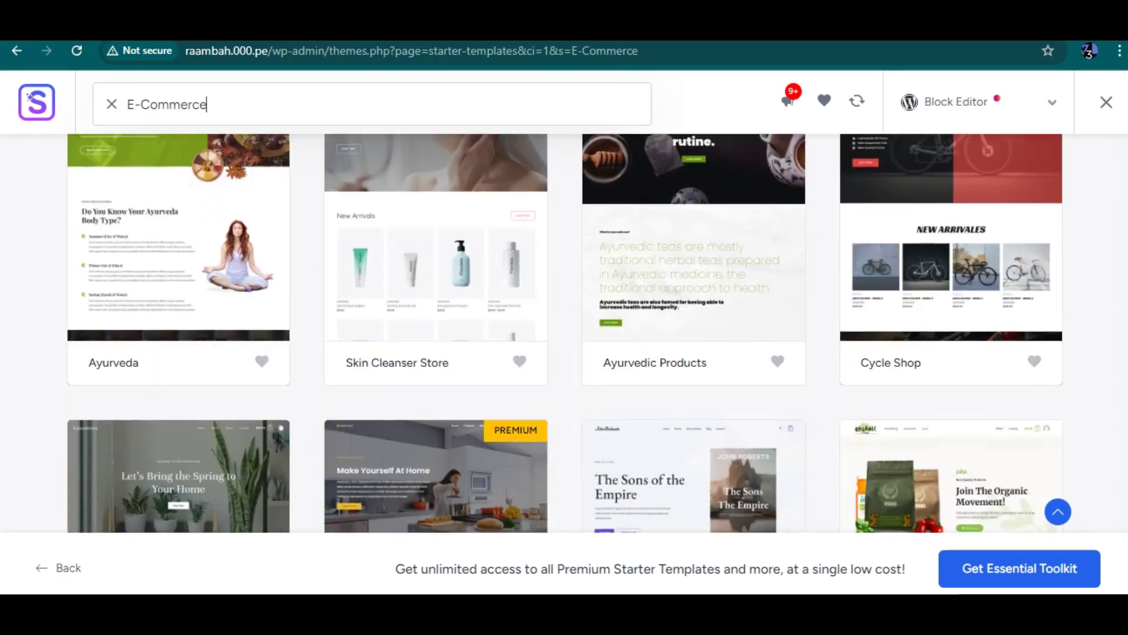
scroll(565, 333, "down", 2)
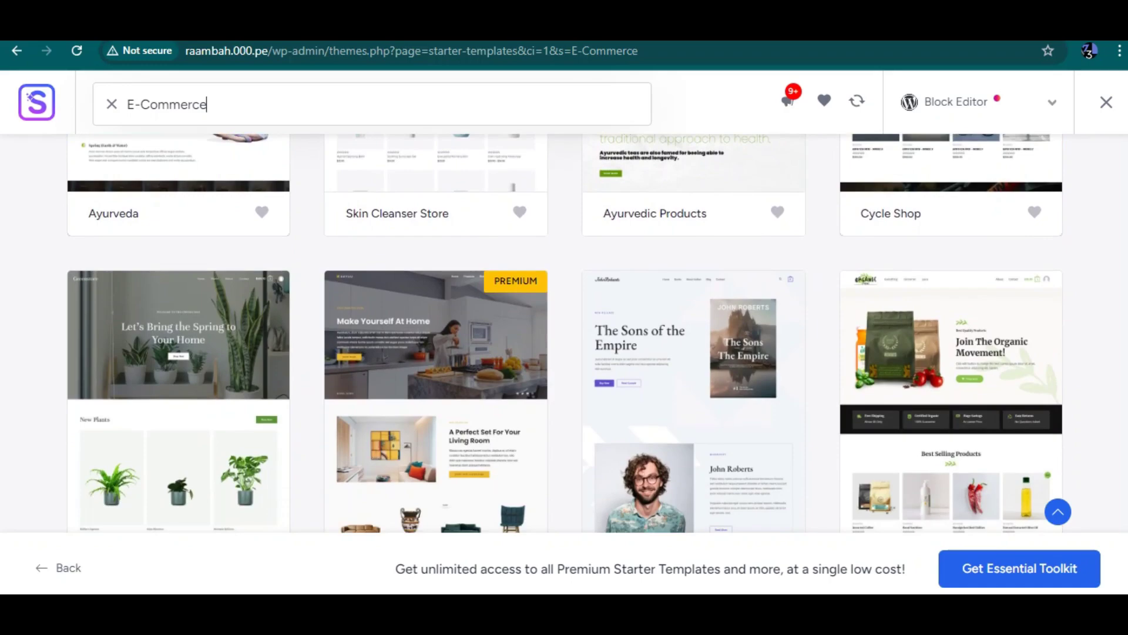
scroll(565, 333, "down", 3)
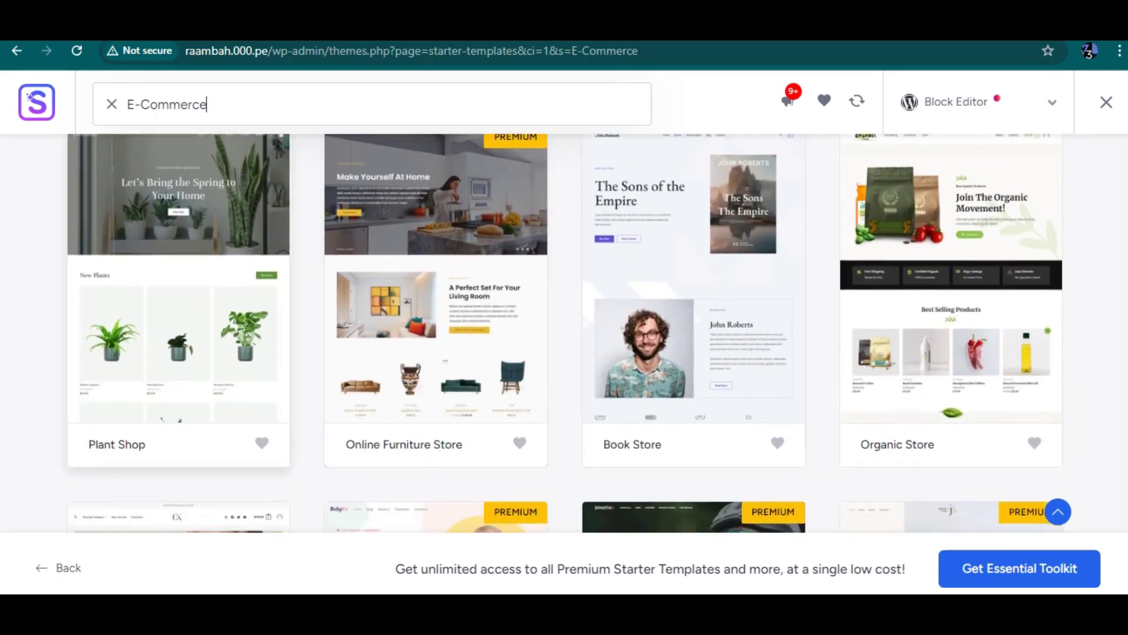
scroll(565, 333, "up", 1)
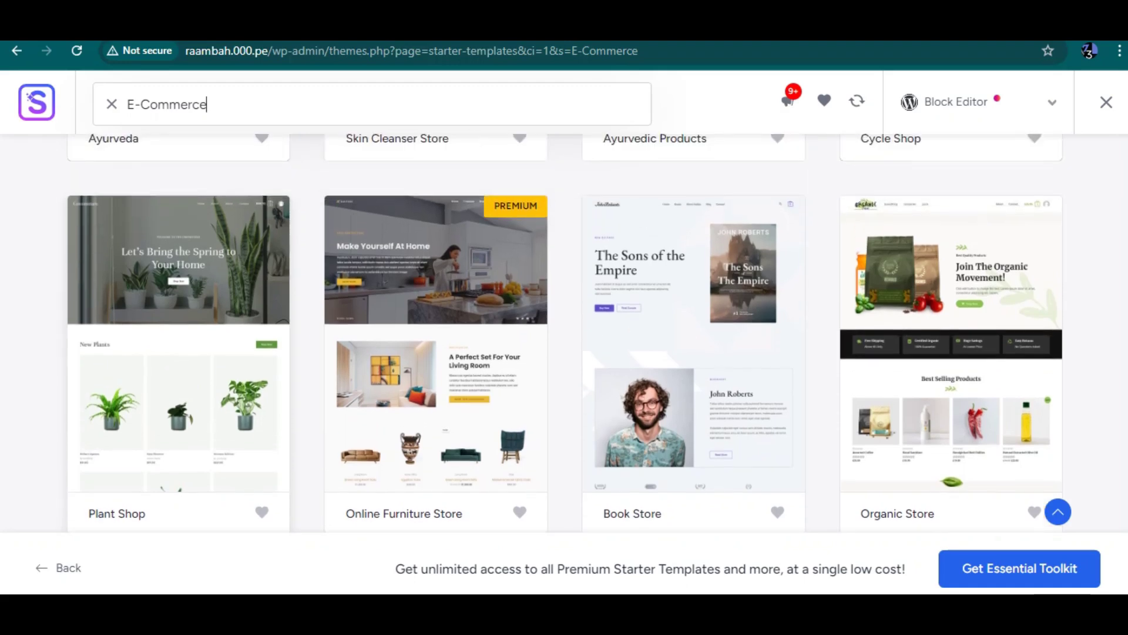
scroll(564, 333, "down", 1)
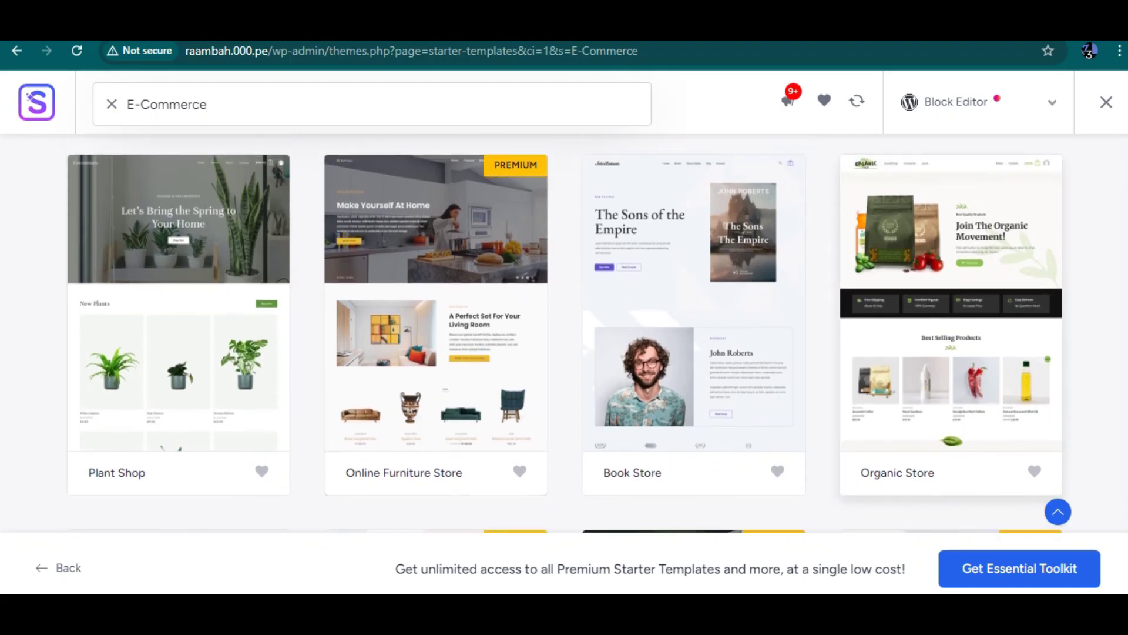
left_click(951, 323)
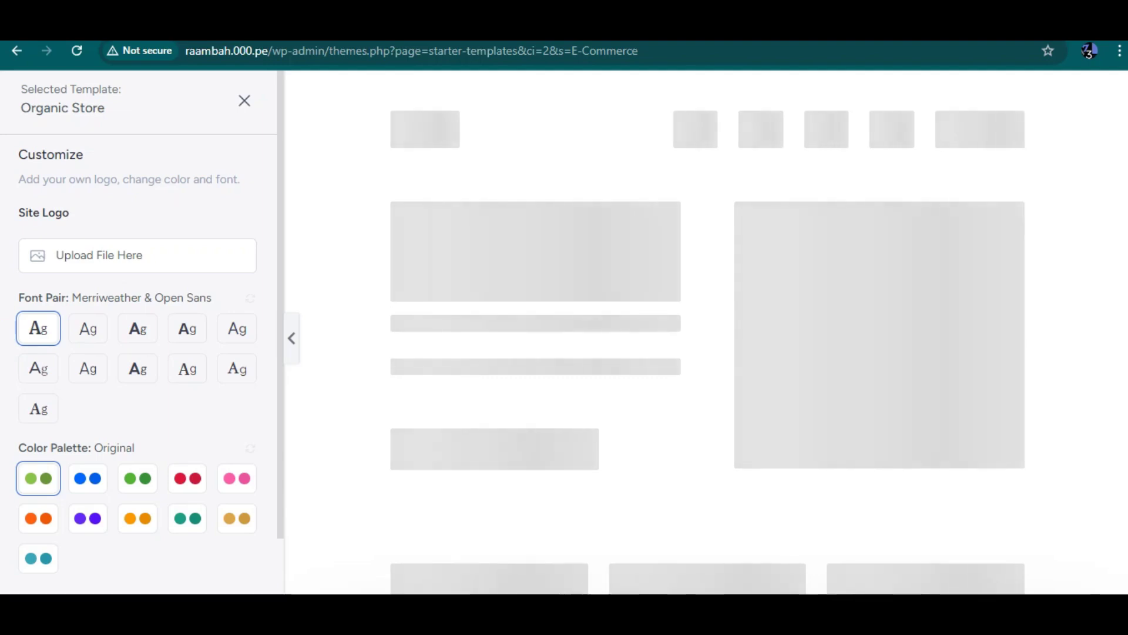
key("Escape")
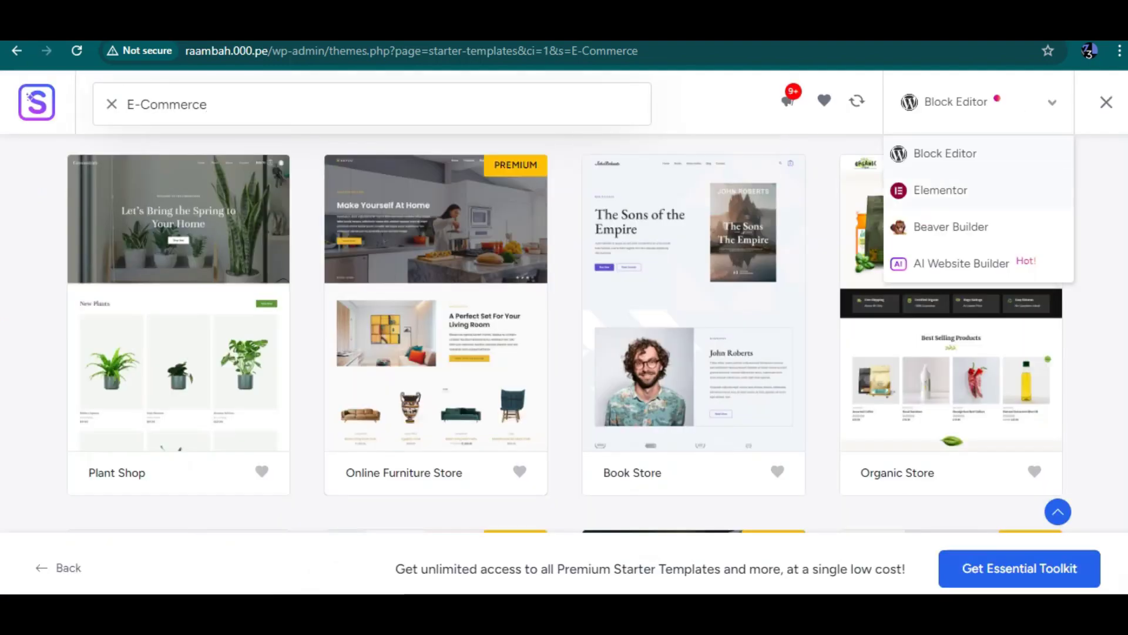
Step: Switch the page builder to Elementor and open the SaaS App Company template
left_click(941, 190)
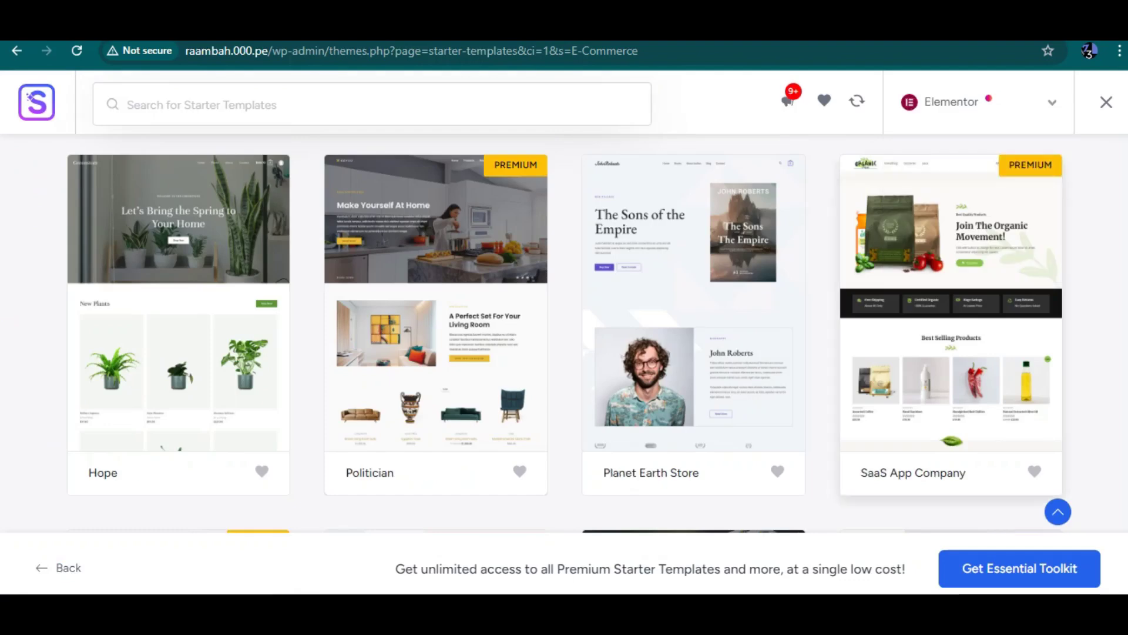
left_click(951, 305)
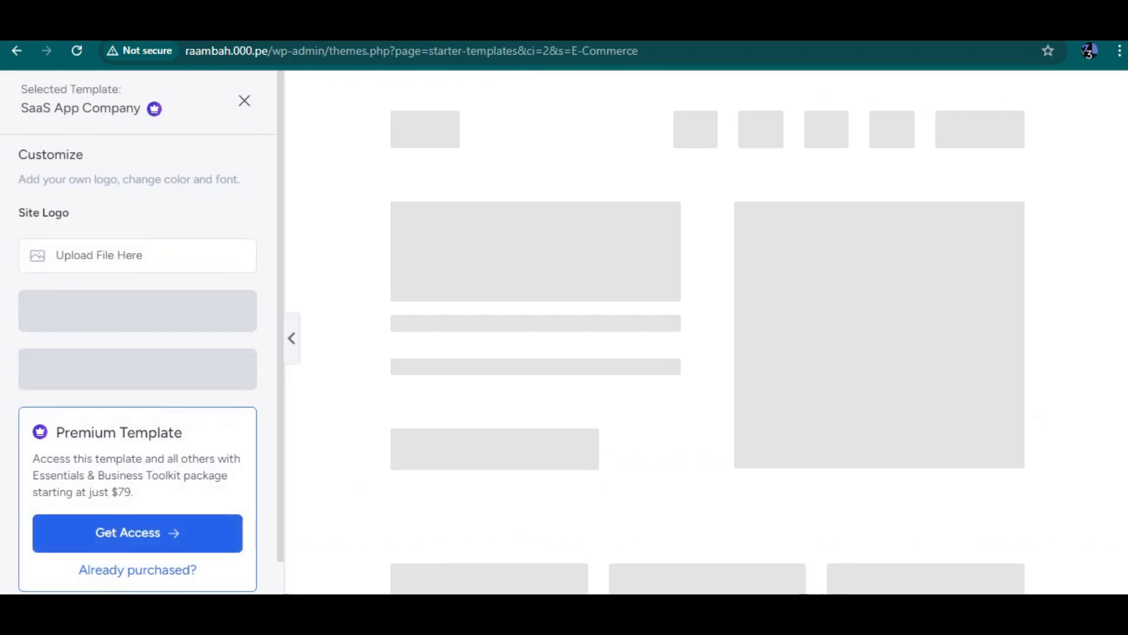
scroll(141, 332, "down", 2)
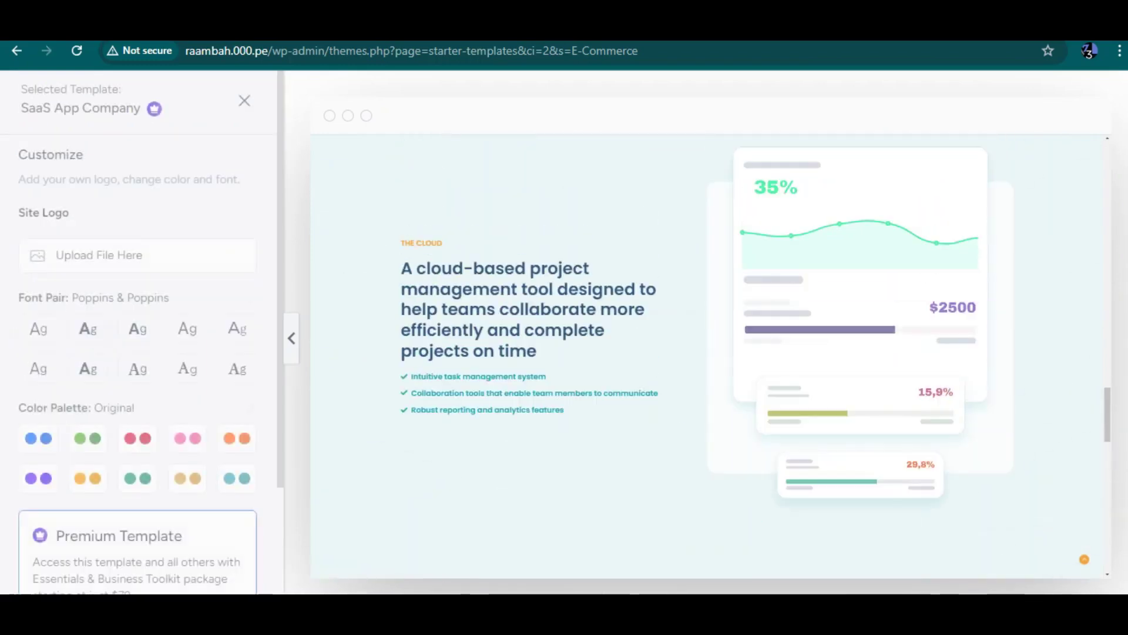
Step: Leave the Starter Templates page, cancelling the first Leave site? prompt and confirming the second
scroll(564, 332, "left", 5)
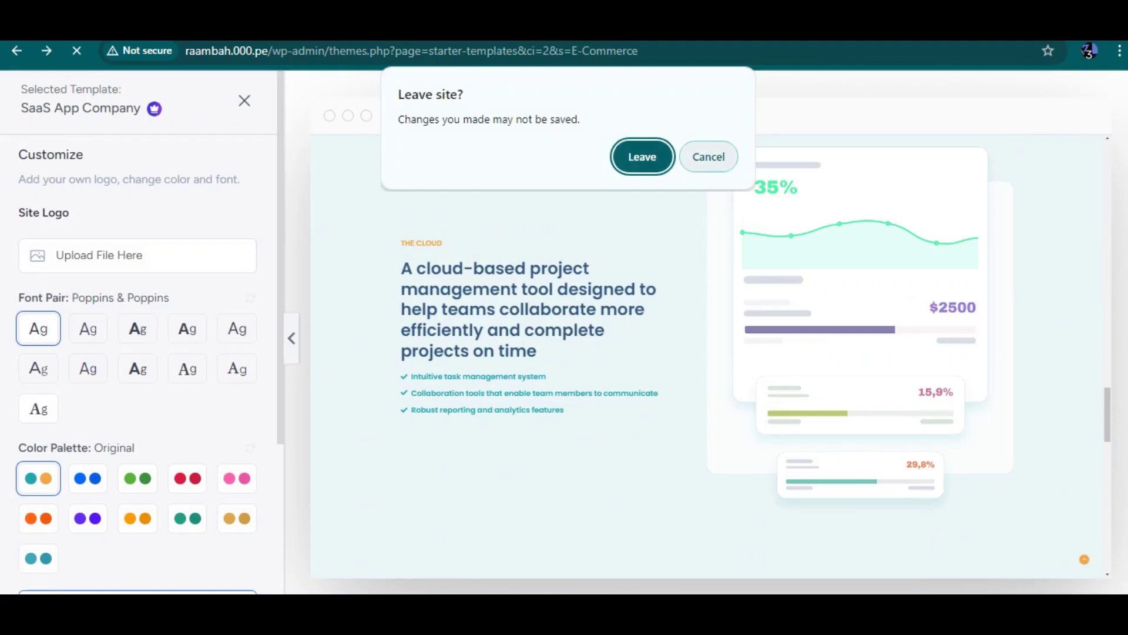
key("Escape")
scroll(564, 332, "left", 5)
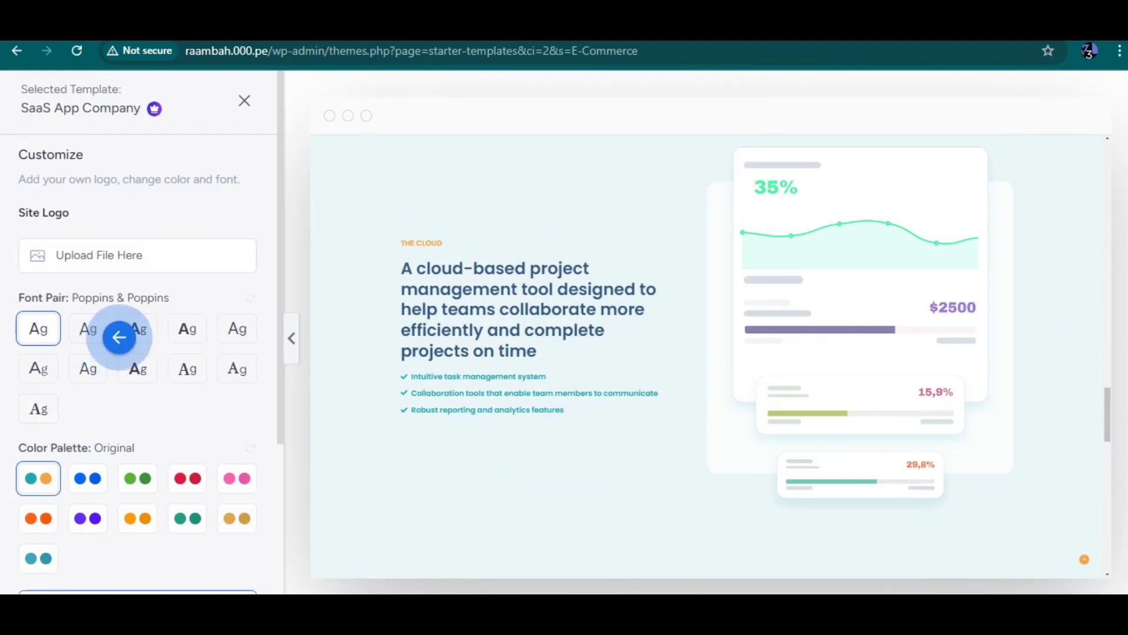
key("Return")
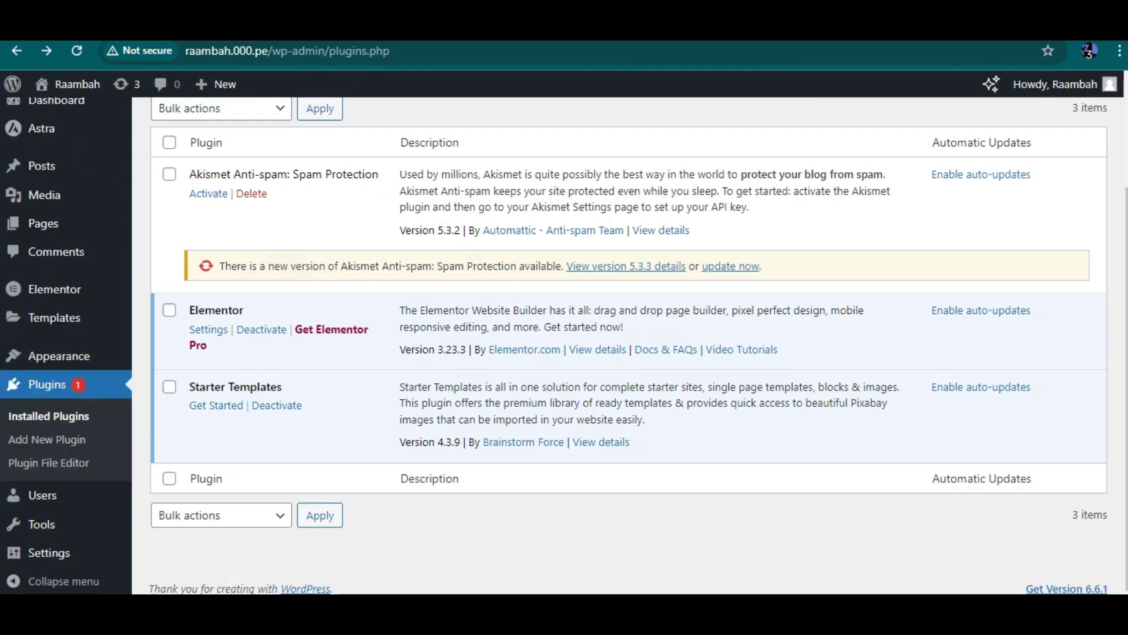
Step: Relaunch Starter Templates with classic templates, filter to E-Commerce and switch the builder to Elementor
left_click(216, 405)
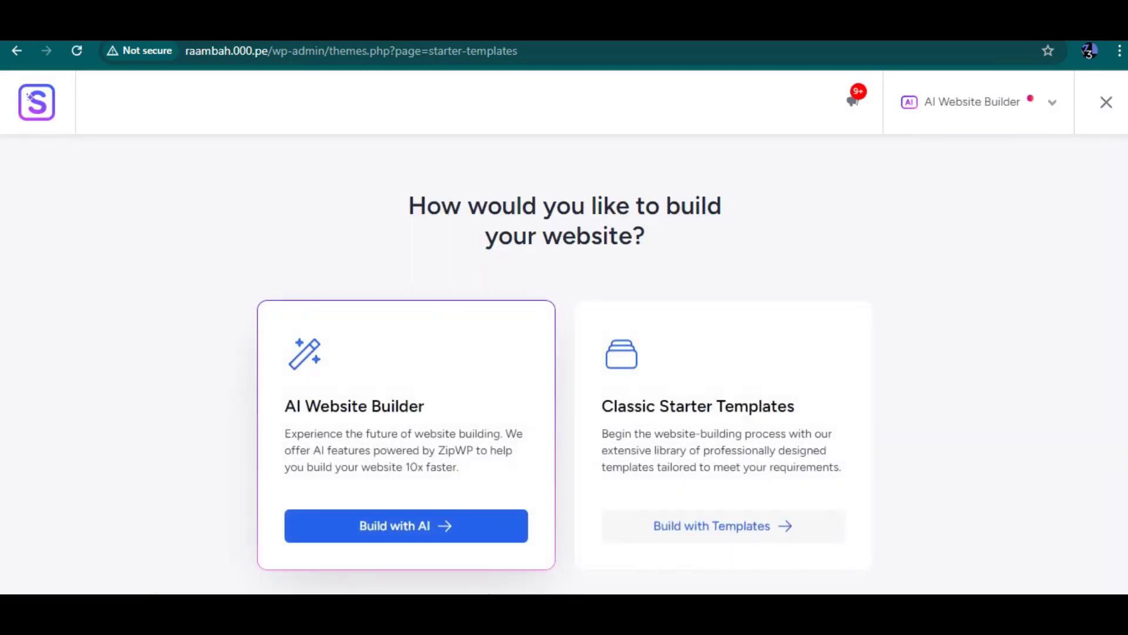
left_click(723, 525)
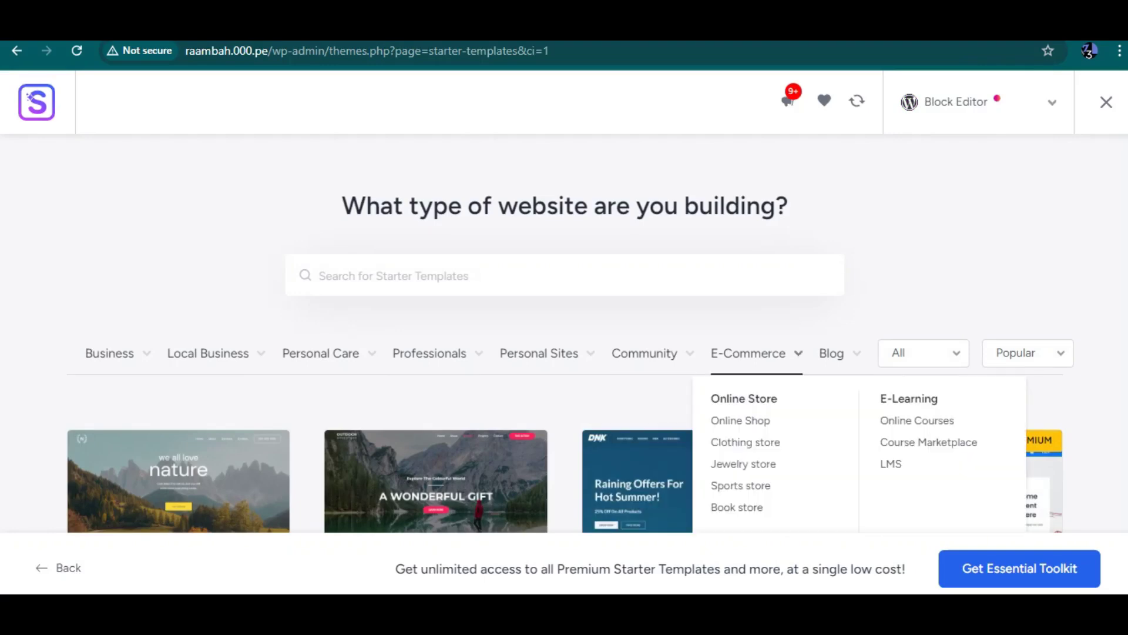
left_click(748, 352)
scroll(564, 333, "down", 8)
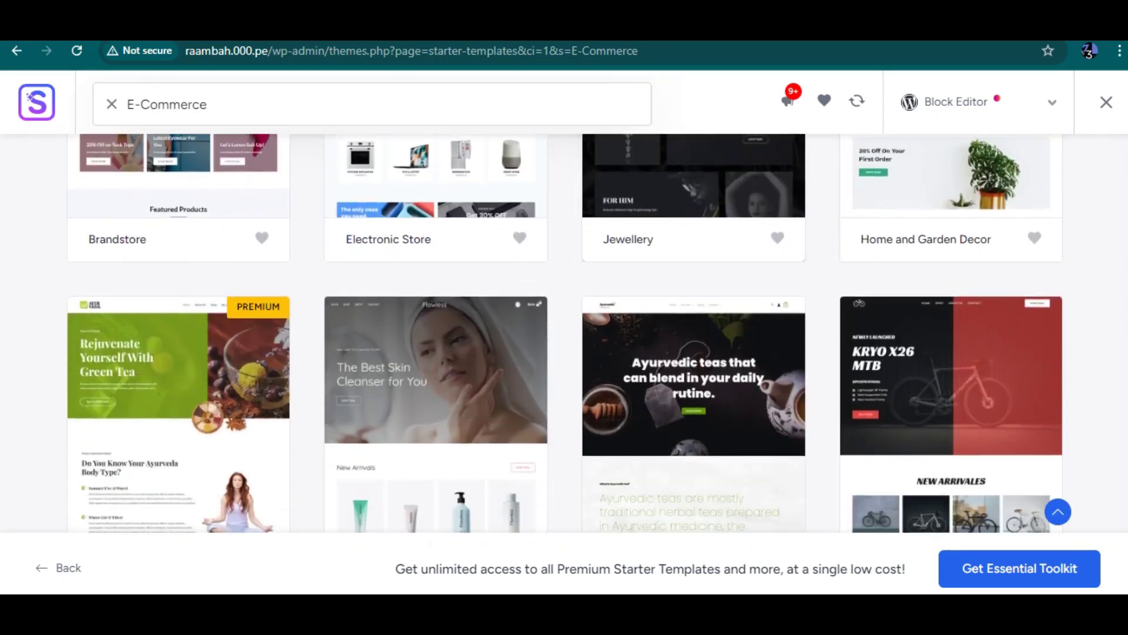
left_click(979, 101)
left_click(940, 190)
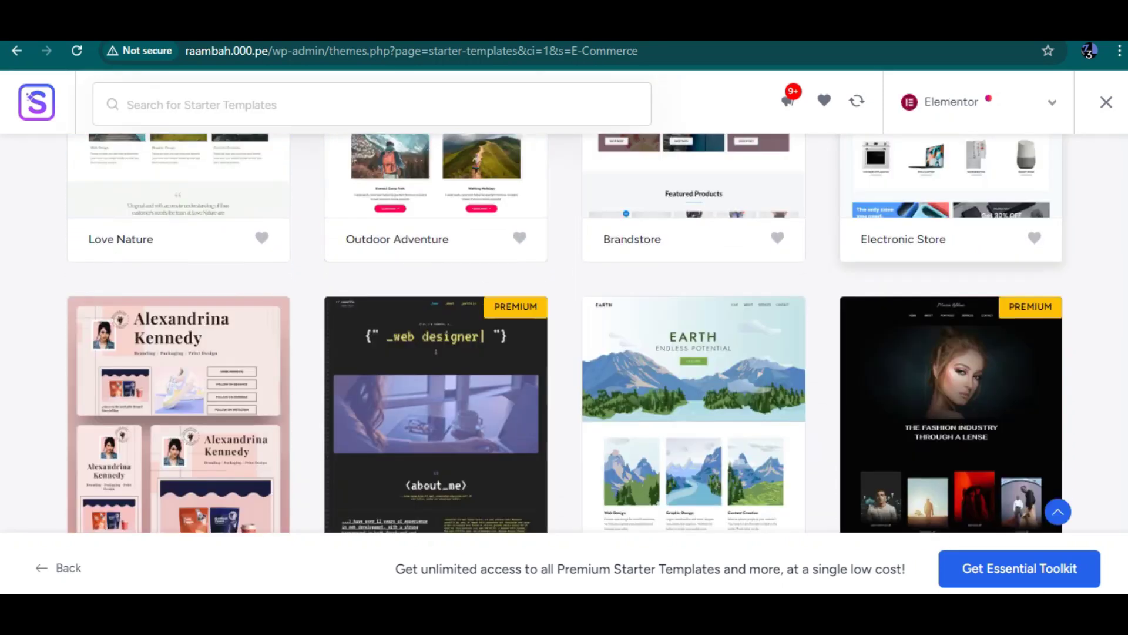
Step: Show the Elementor E-Commerce templates and open Organic Store for customizing
scroll(940, 294, "down", 4)
scroll(564, 333, "down", 2)
scroll(564, 333, "up", 6)
scroll(564, 333, "up", 8)
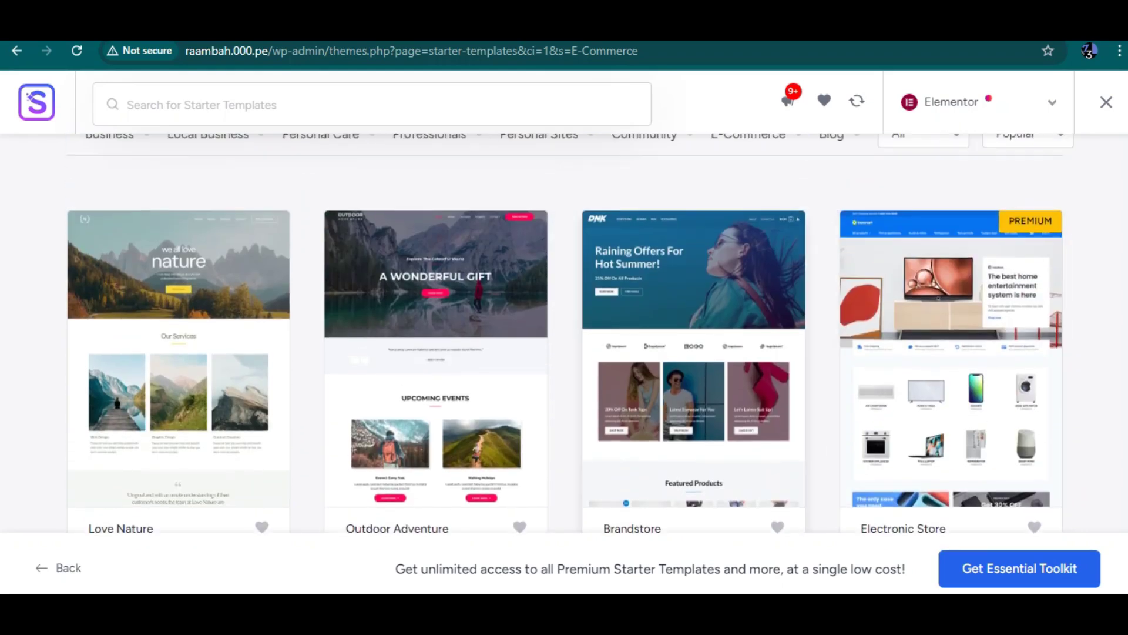
scroll(564, 333, "up", 4)
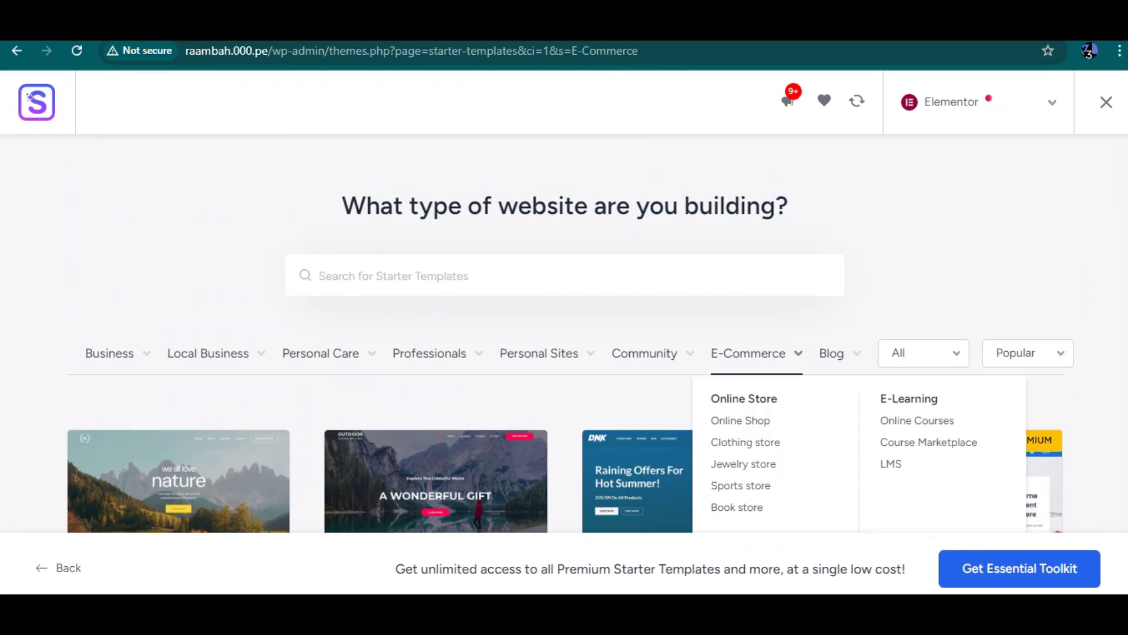
left_click(748, 353)
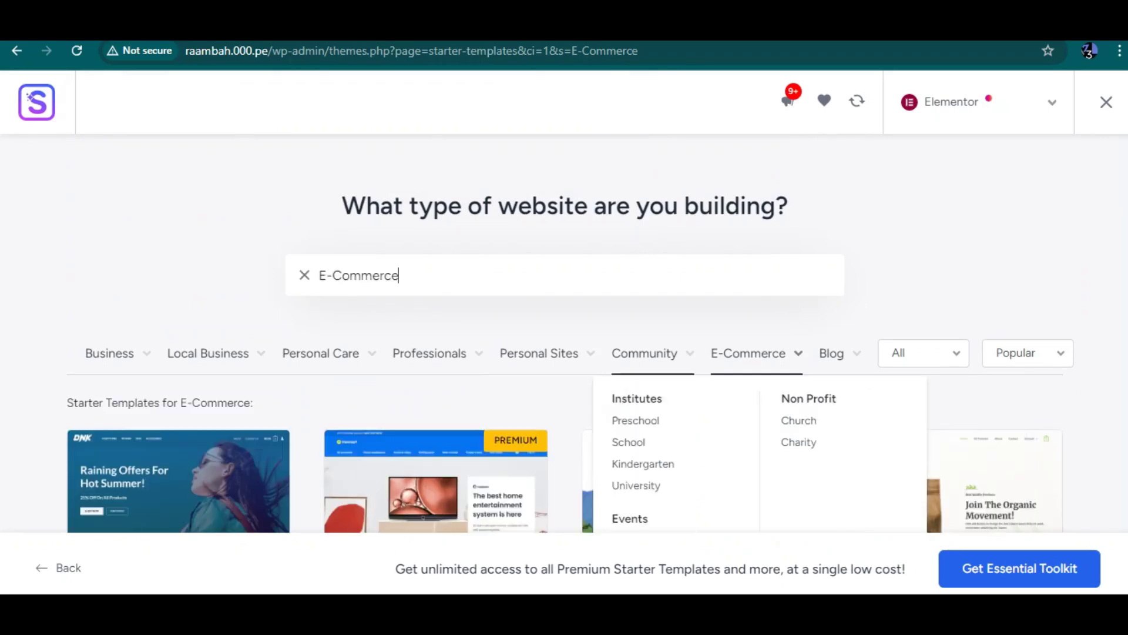
scroll(565, 329, "down", 6)
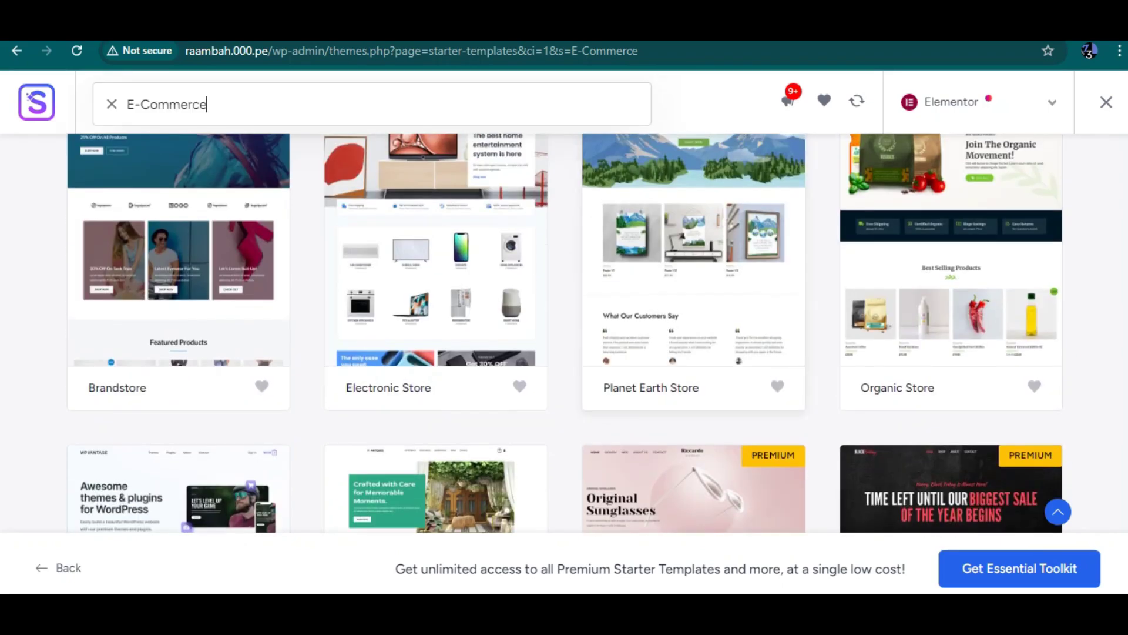
scroll(564, 329, "up", 1)
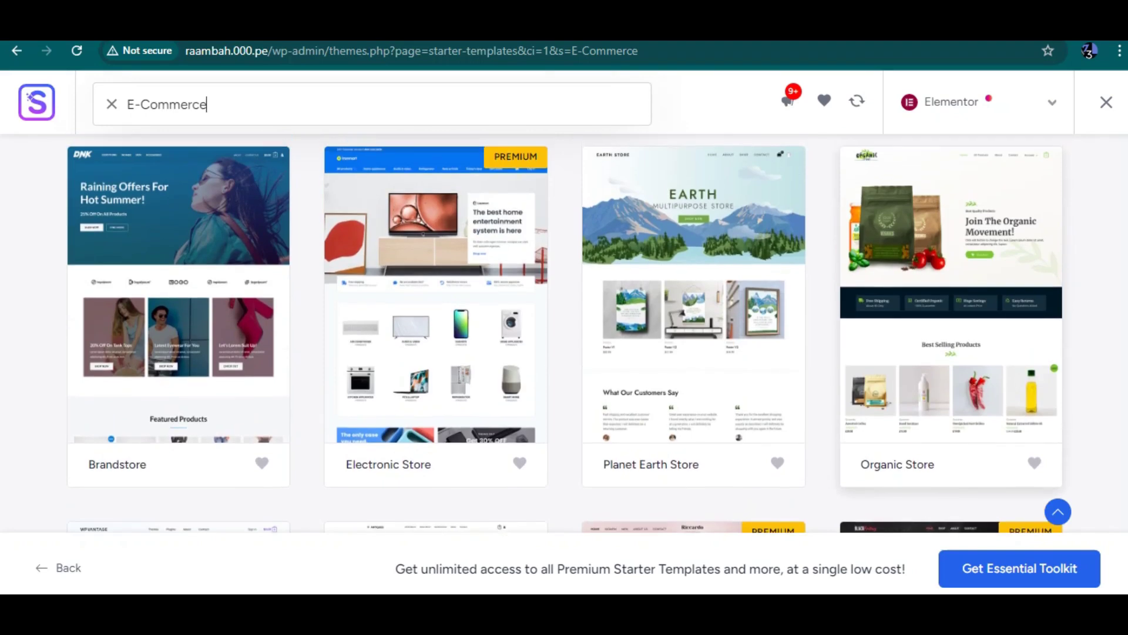
left_click(951, 294)
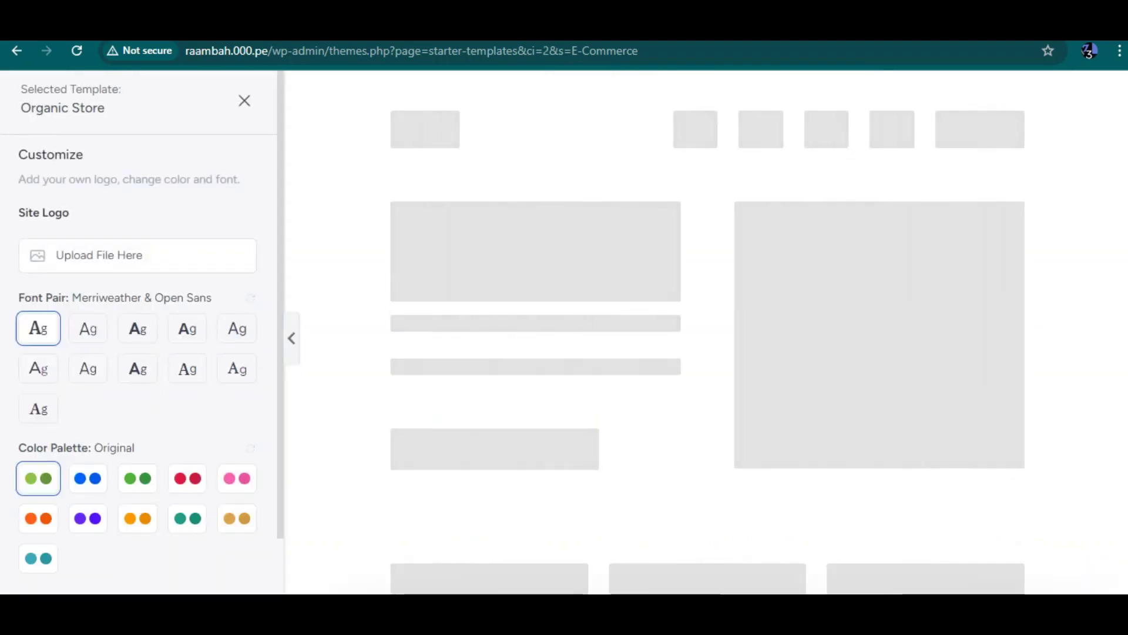
Step: Keep Organic Store's Merriweather & Open Sans fonts and Original palette, and continue
scroll(141, 329, "down", 1)
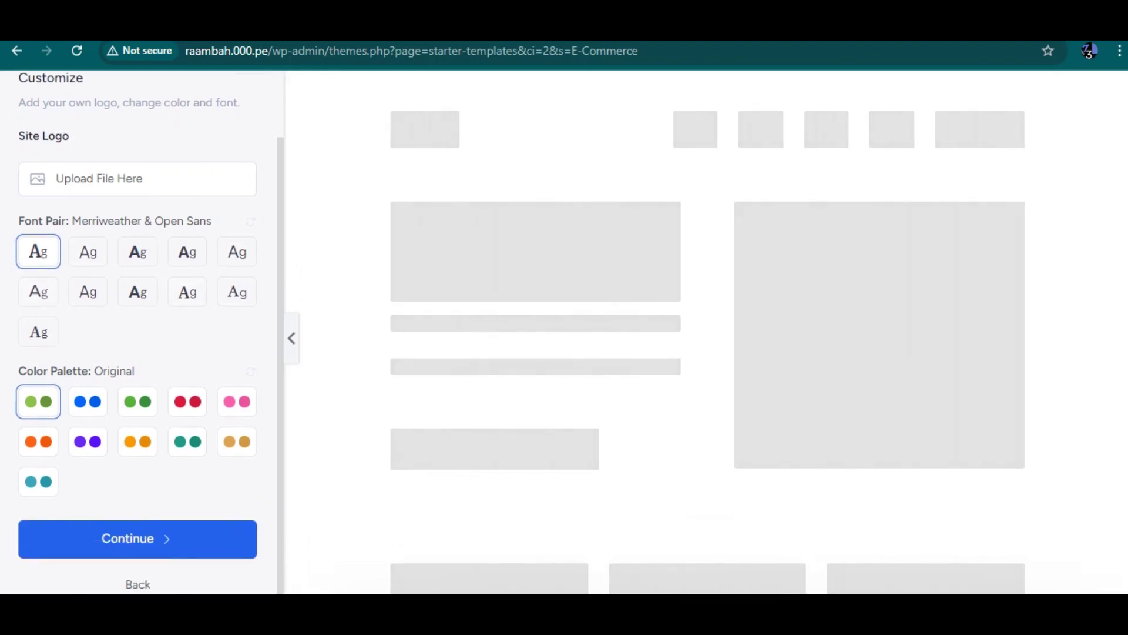
scroll(707, 352, "down", 15)
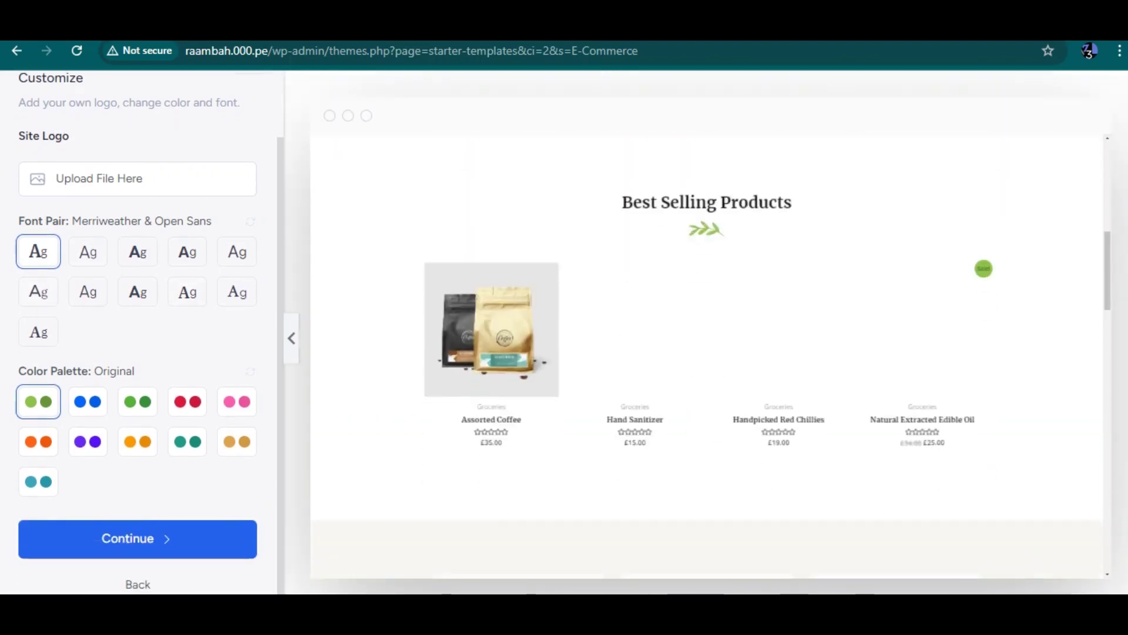
scroll(707, 353, "down", 5)
left_click(138, 539)
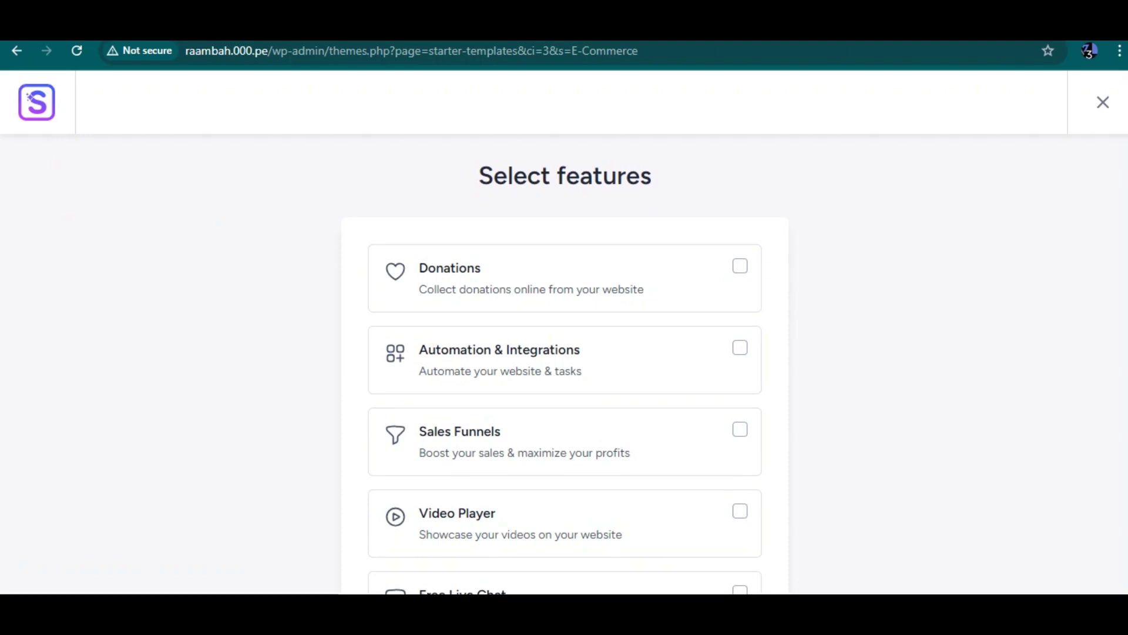
Step: Tick Automation & Integrations and Sales Funnels, then continue to the final form
left_click(740, 347)
scroll(740, 347, "down", 2)
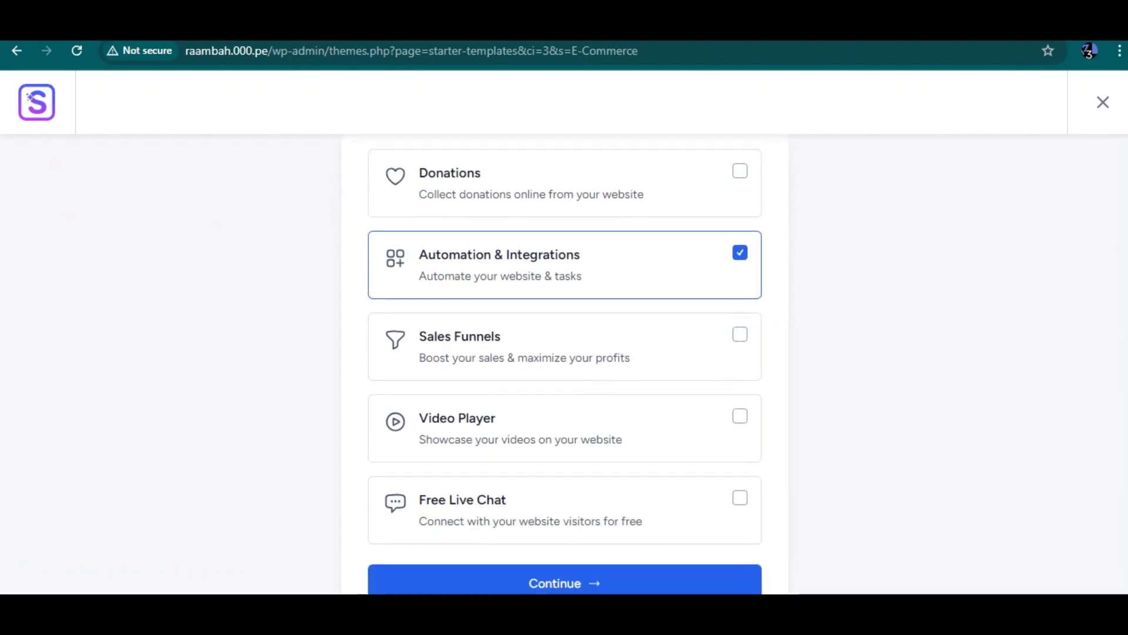
left_click(740, 335)
scroll(740, 335, "down", 3)
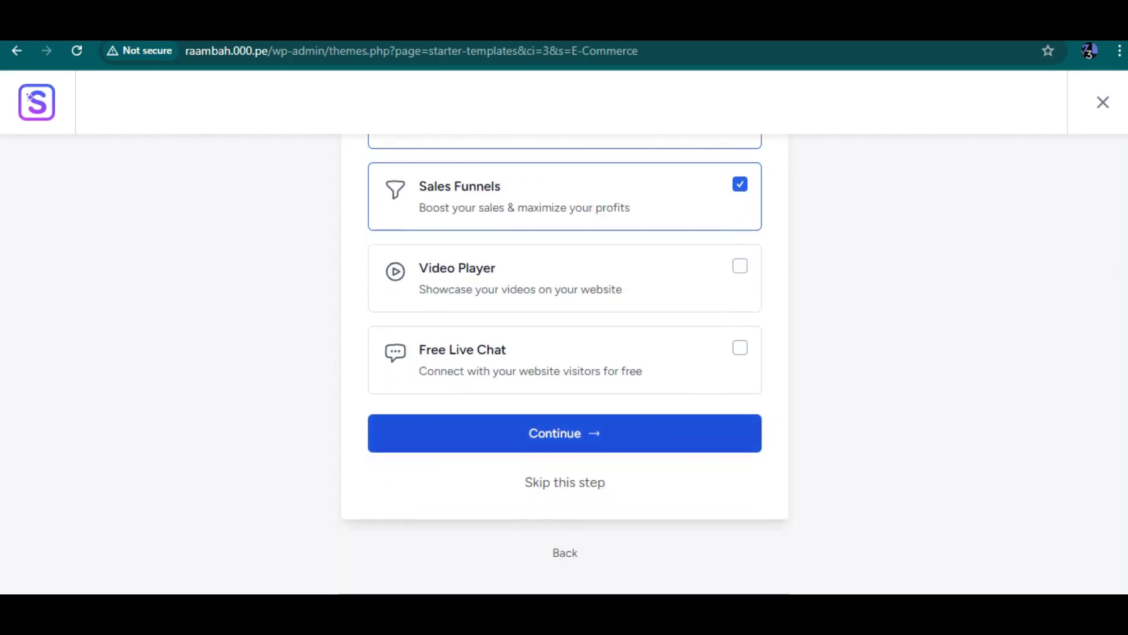
left_click(564, 433)
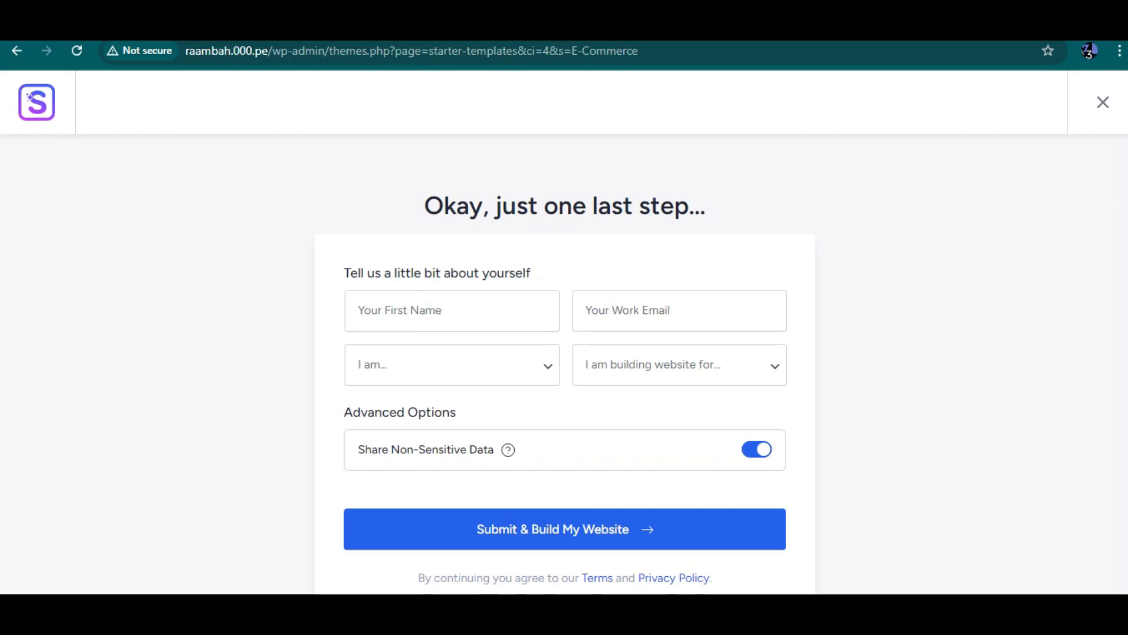
Step: Turn off Share Non-Sensitive Data and enter the user's first name and work email
scroll(564, 353, "down", 2)
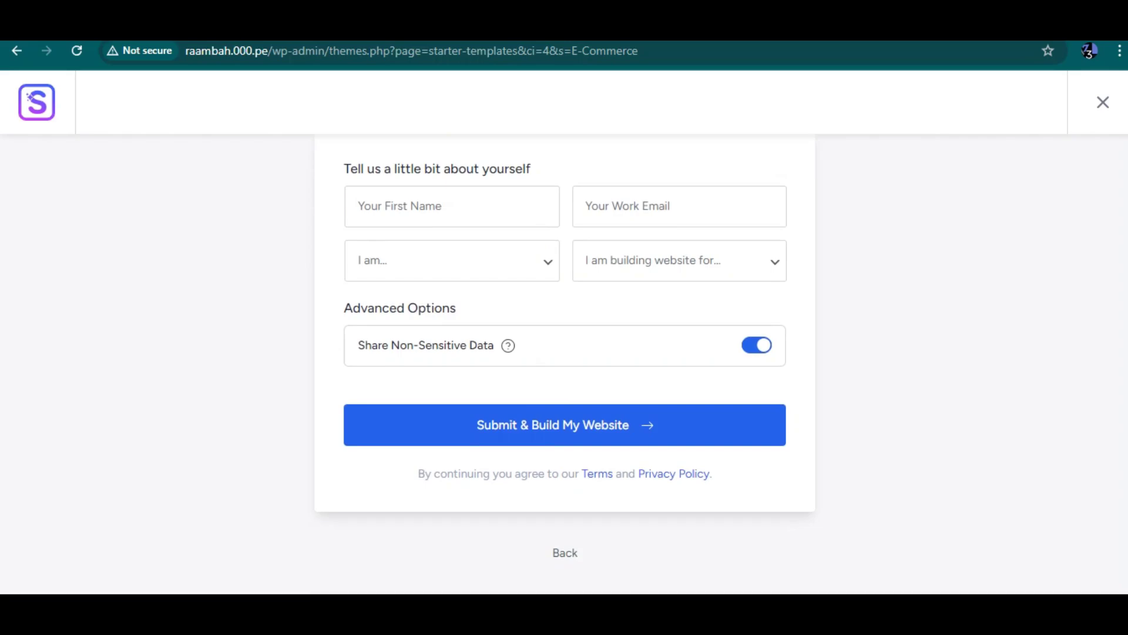
left_click(757, 345)
left_click(452, 206)
type("raan")
left_click(679, 206)
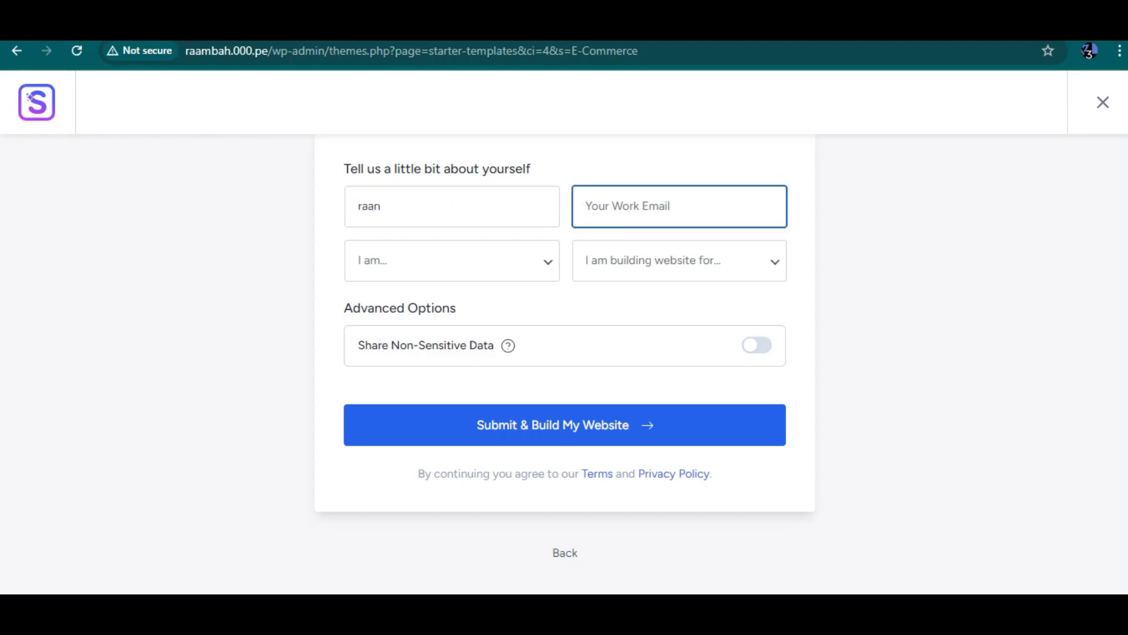
Step: Set experience to Beginner and site-for to My Client, then submit to build
left_click(453, 260)
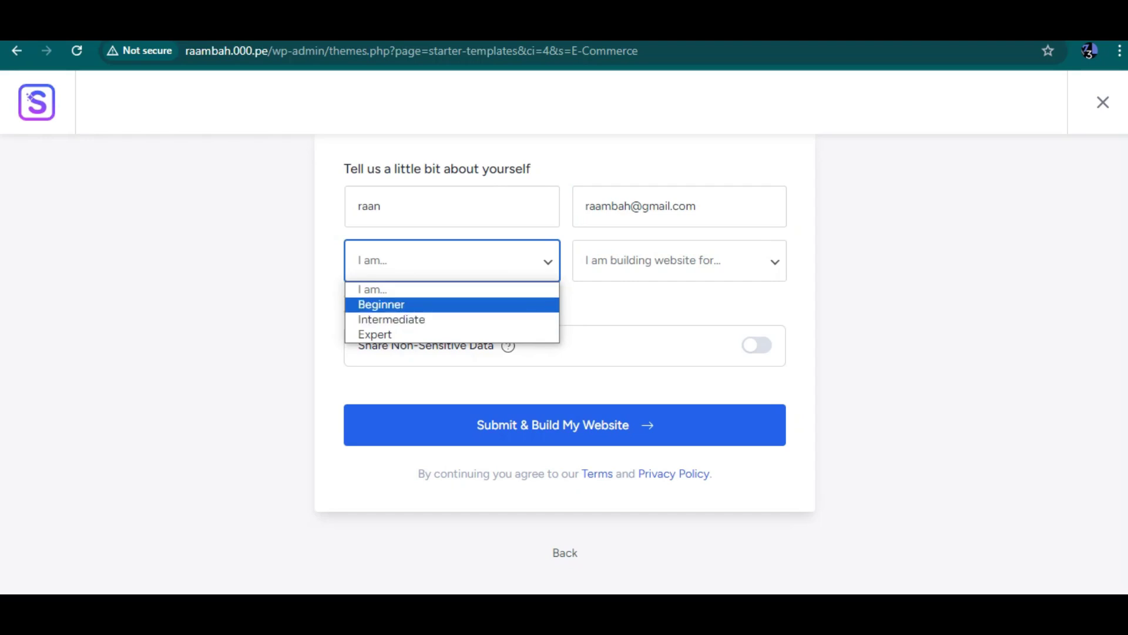
left_click(381, 304)
left_click(679, 260)
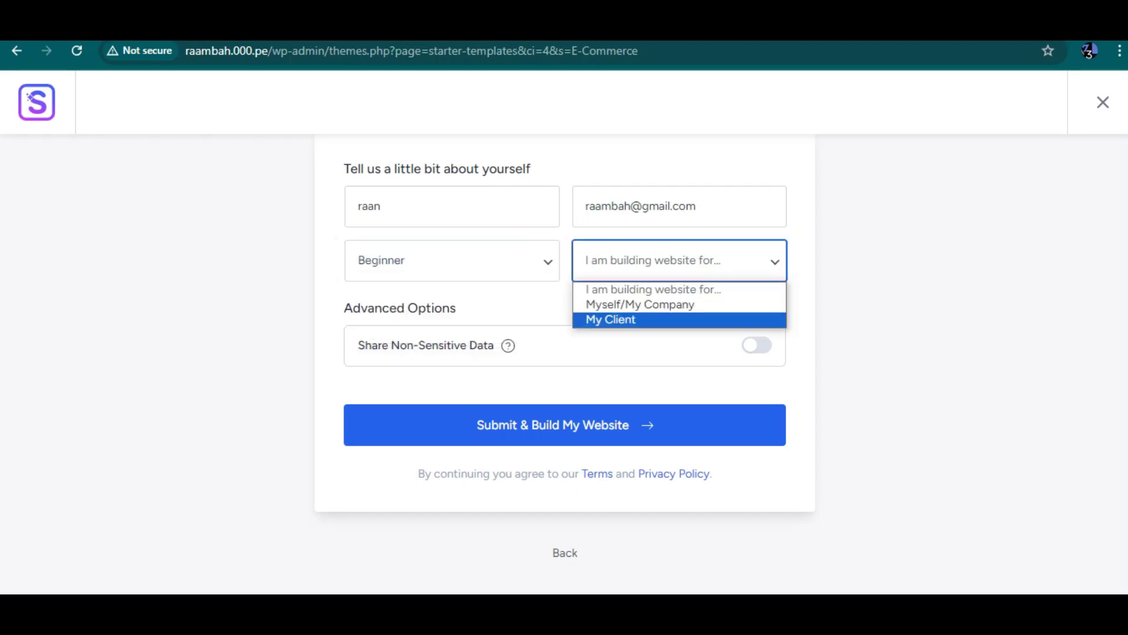
key("Return")
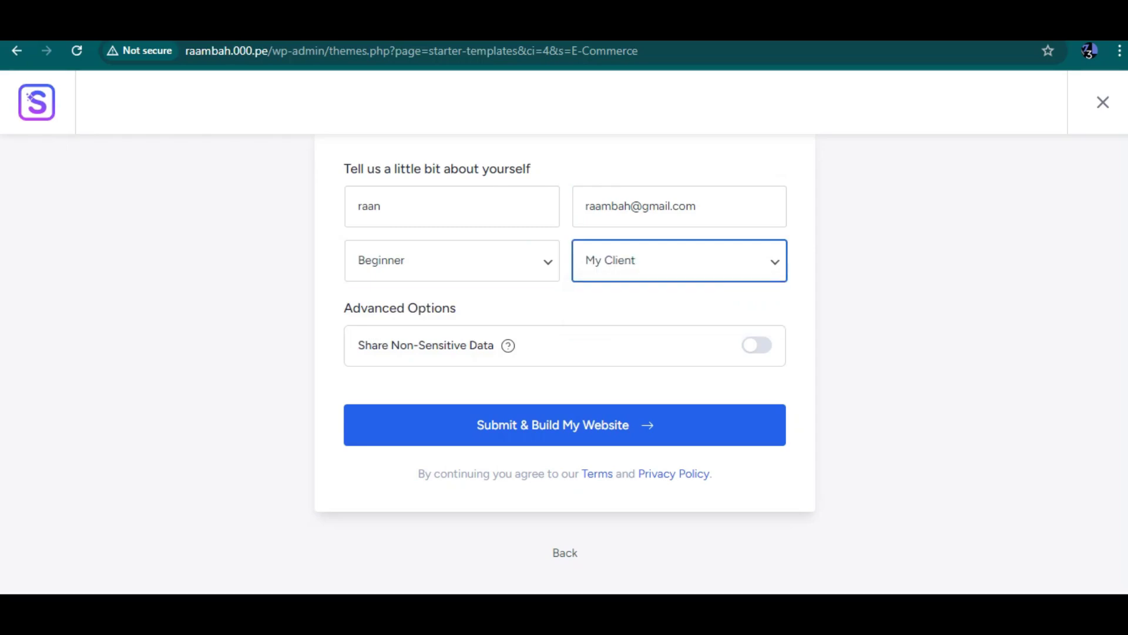
key("Return")
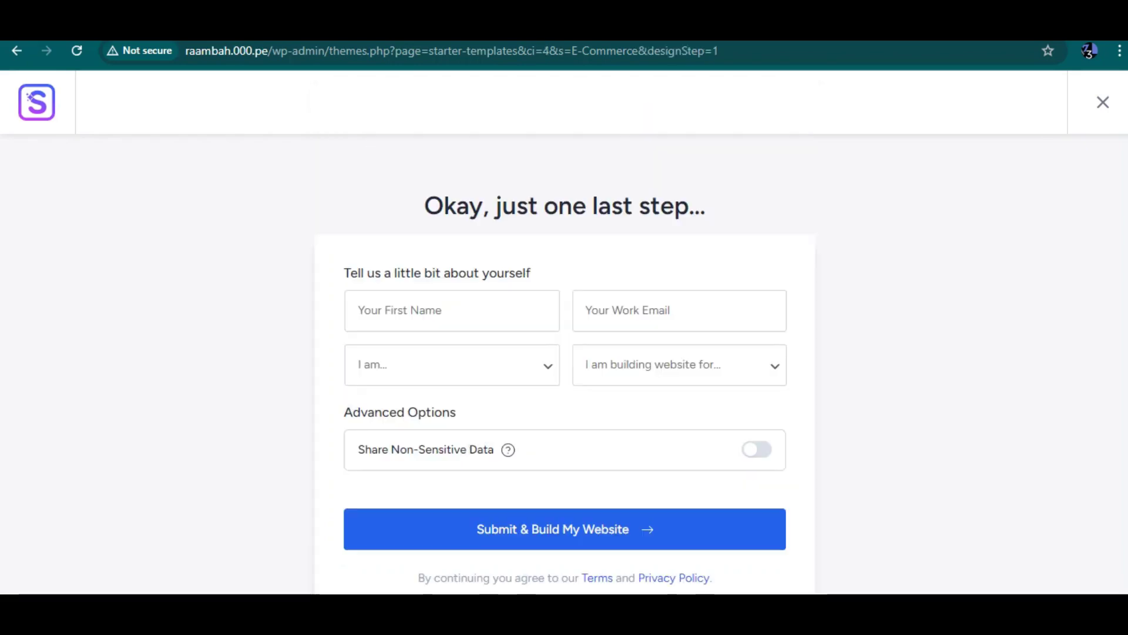
scroll(564, 352, "down", 2)
Step: Re-enter the user's first name and accept the saved work email suggestion
left_click(452, 206)
type("raambah")
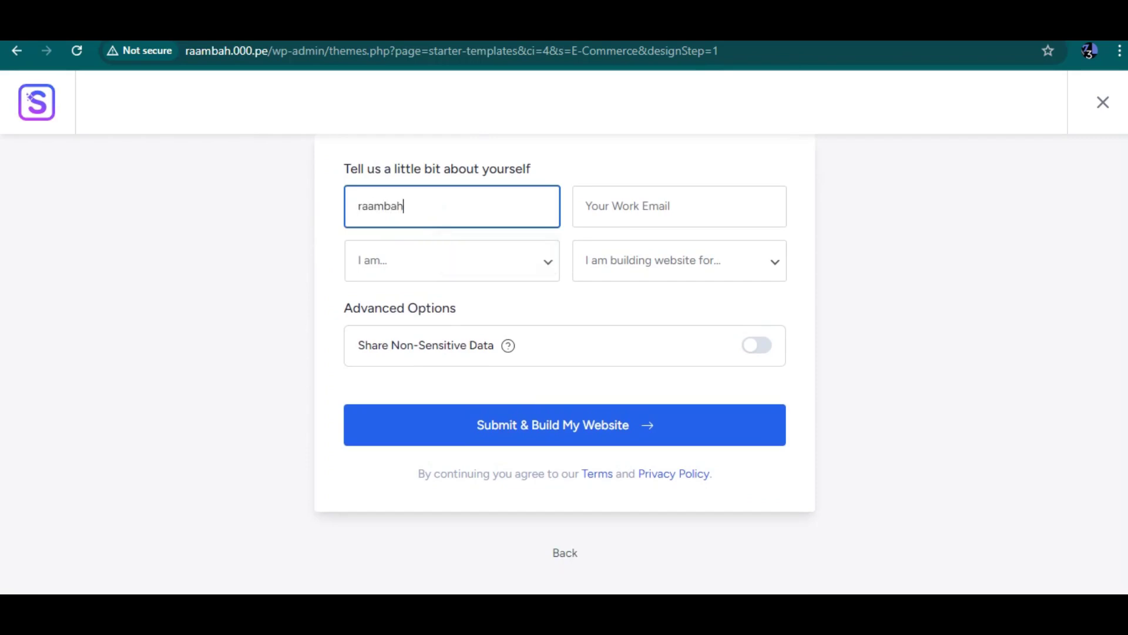
left_click(679, 206)
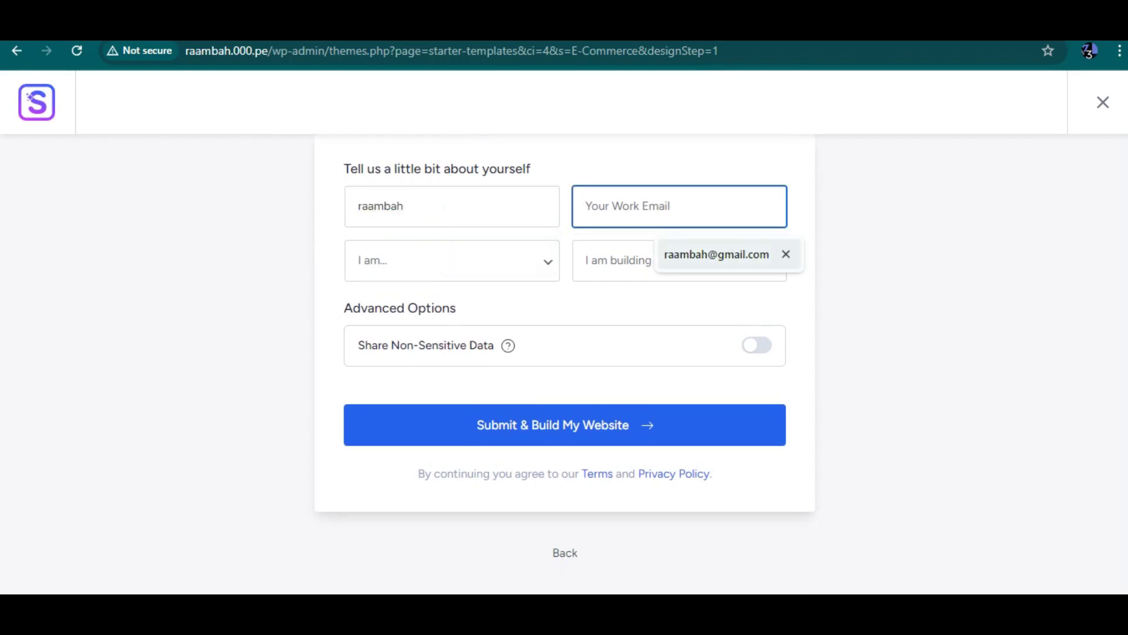
left_click(716, 254)
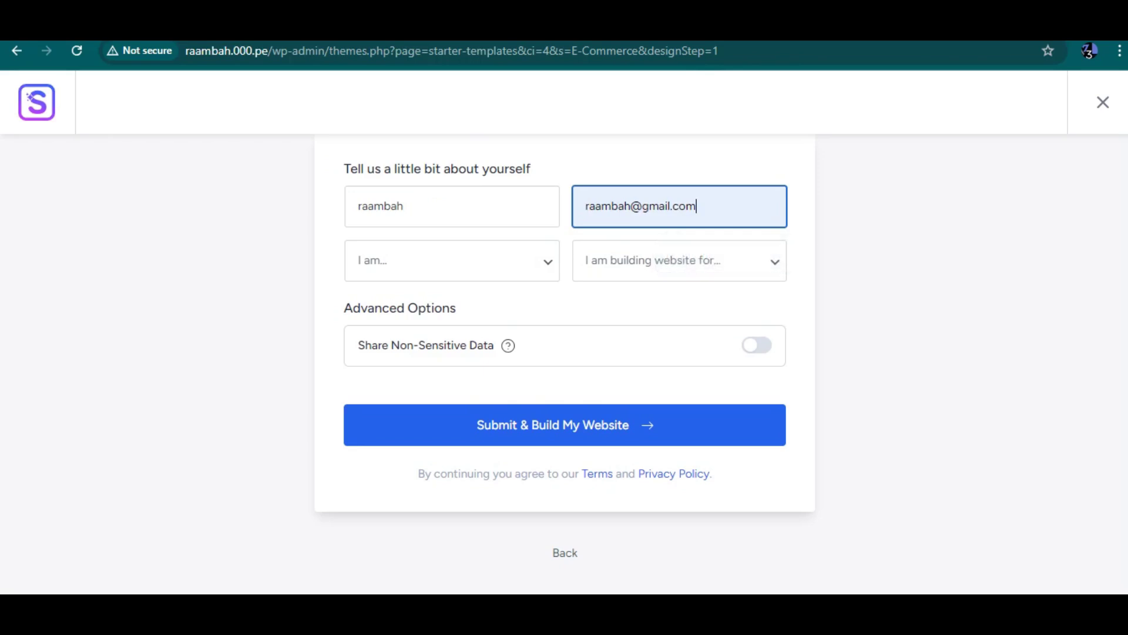
Step: Choose Beginner and Myself/My Company, enable data sharing, and retry the build after the error
left_click(452, 260)
left_click(382, 304)
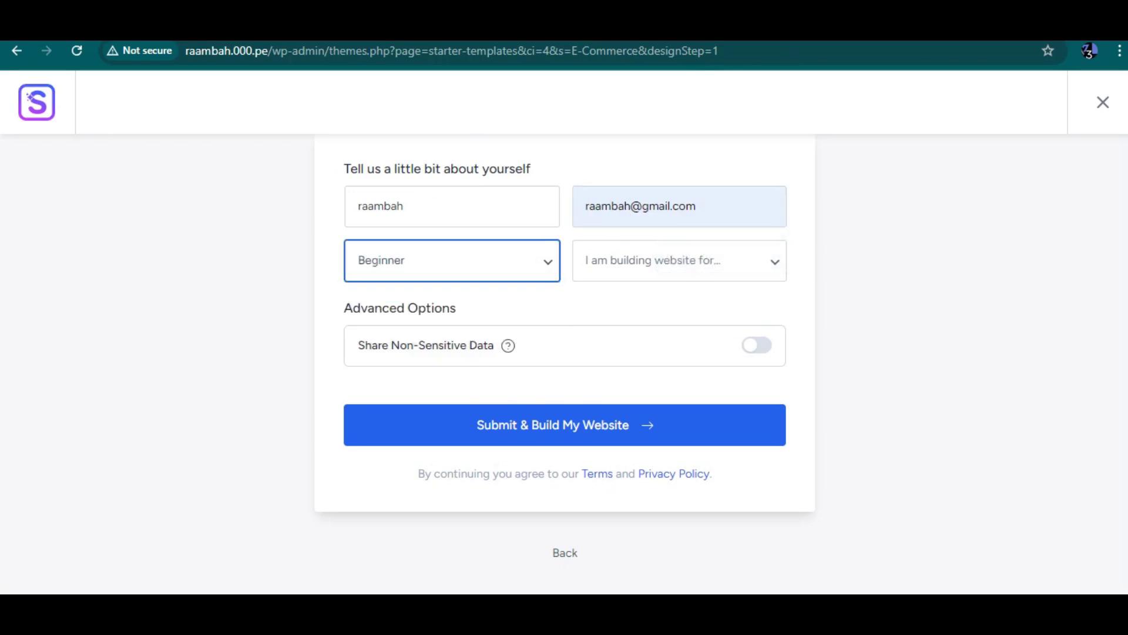
left_click(679, 260)
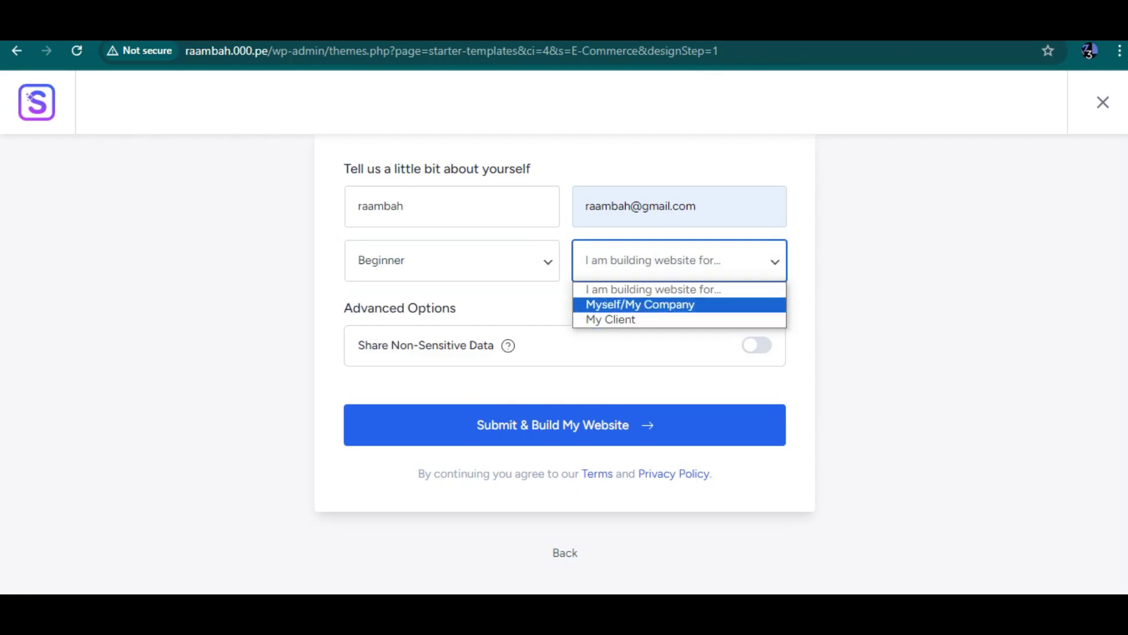
left_click(640, 304)
left_click(757, 345)
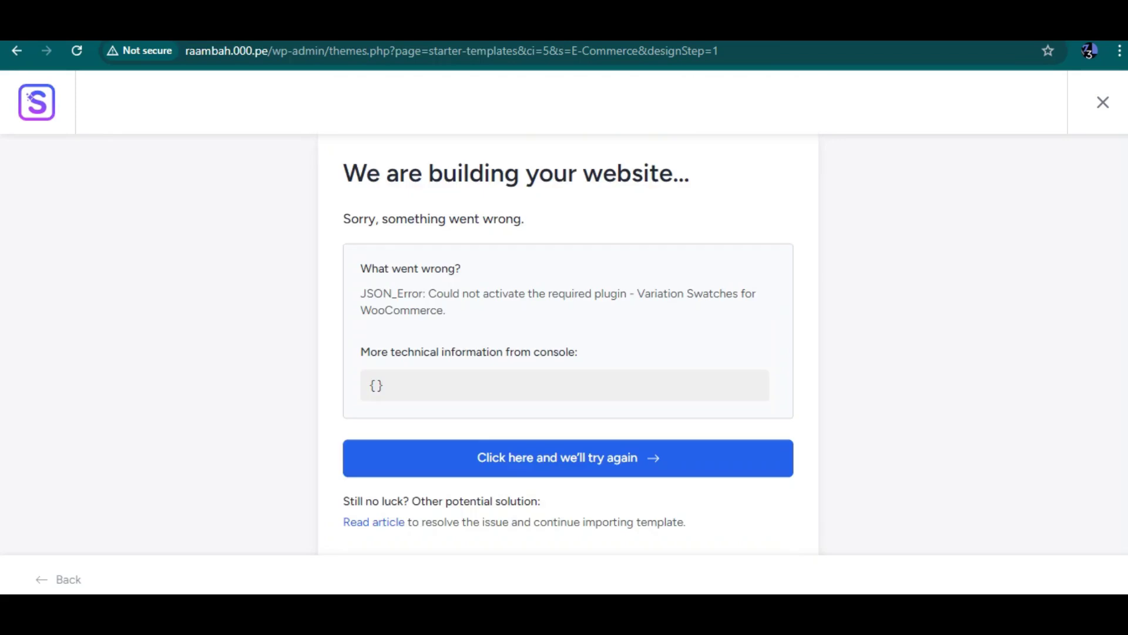
left_click(569, 458)
left_click(452, 310)
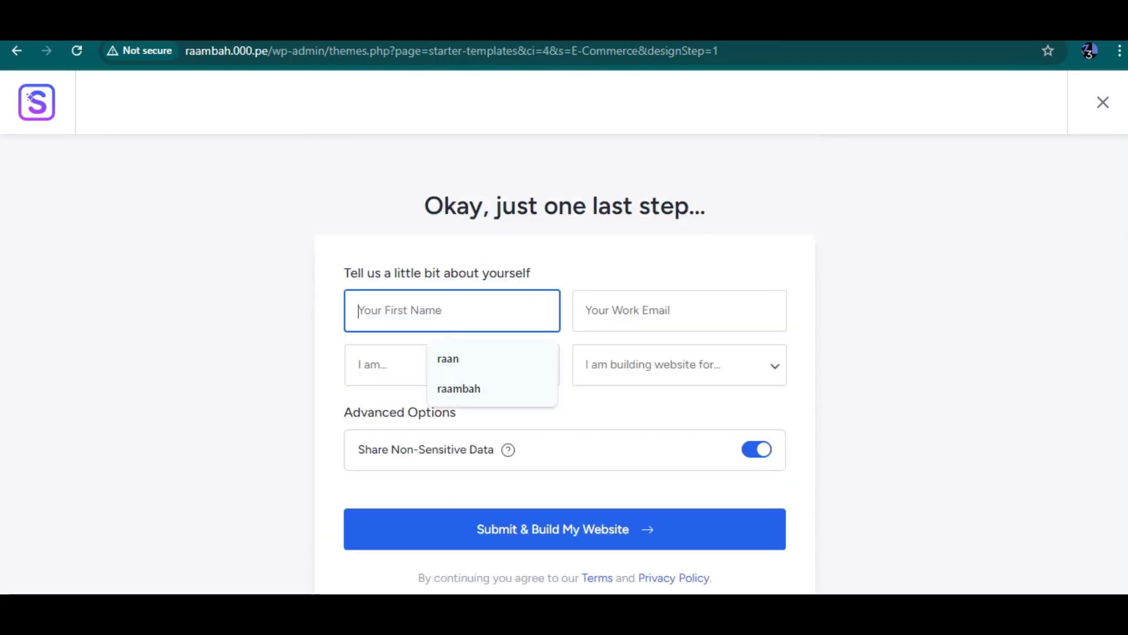
Step: Pick the saved first name from autofill and type a different work email address
key("Down")
key("Down")
key("Return")
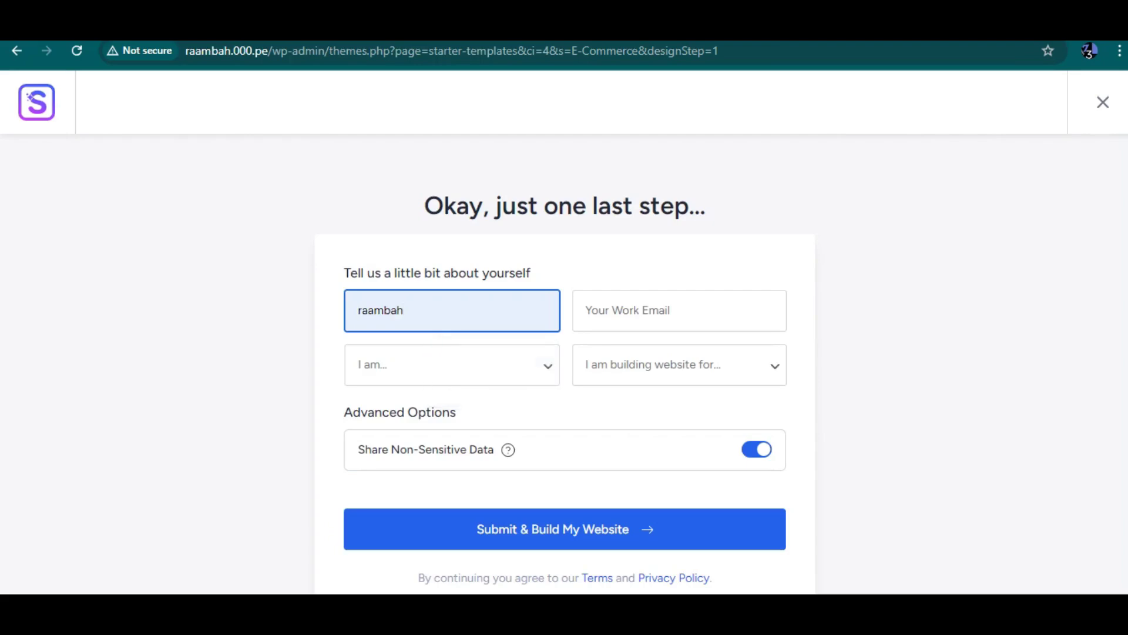
left_click(680, 310)
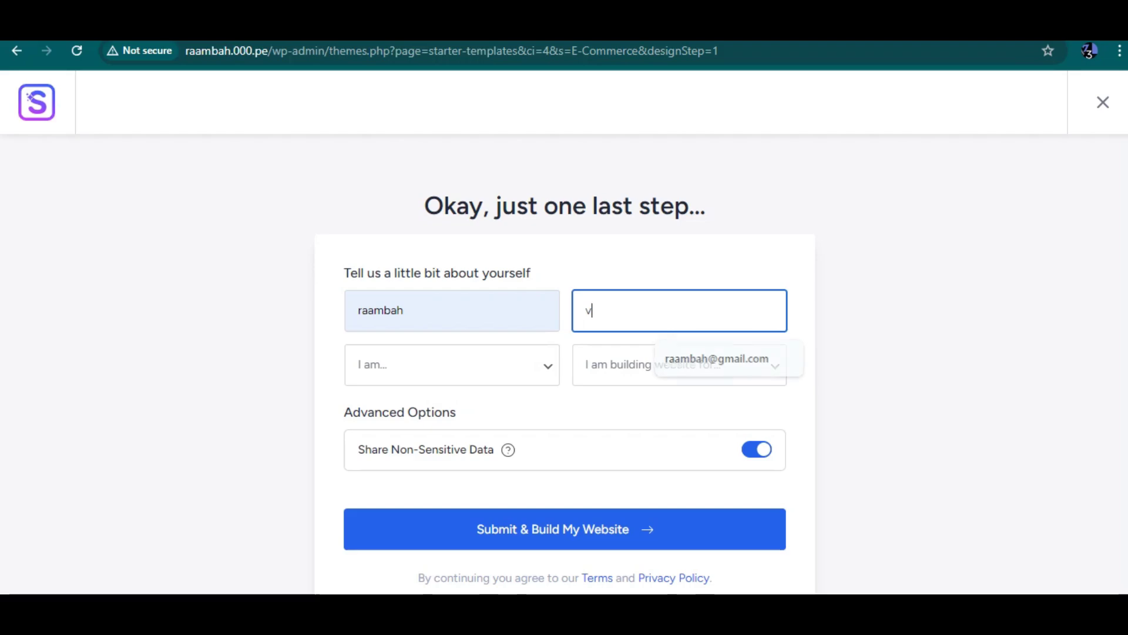
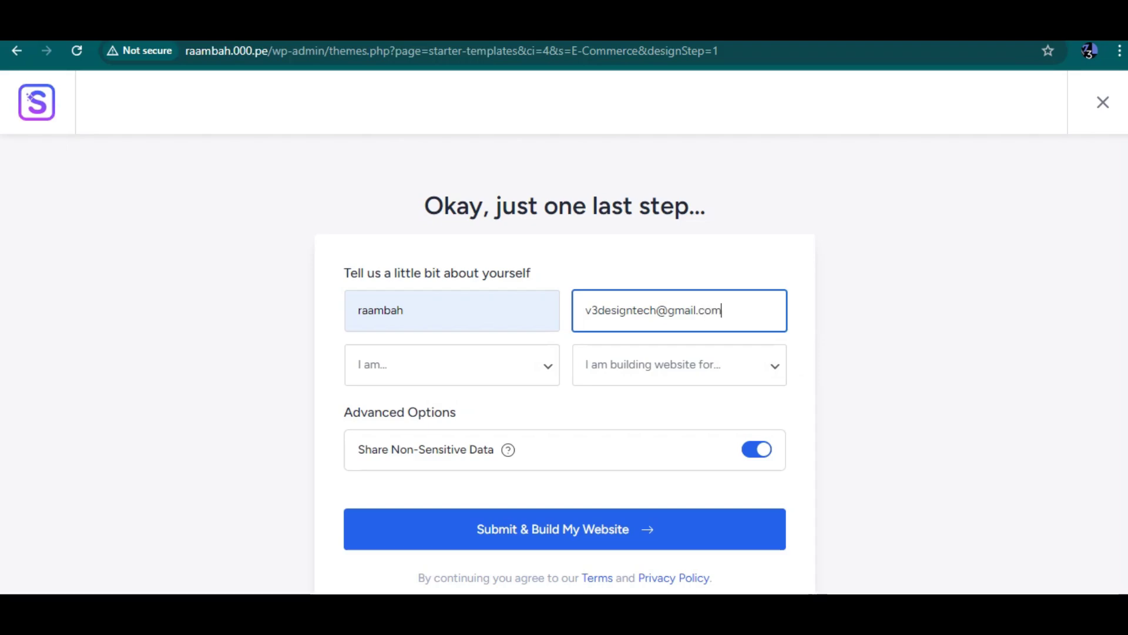
Step: Choose Beginner and Myself/My Company, then Submit & Build My Website
left_click(452, 364)
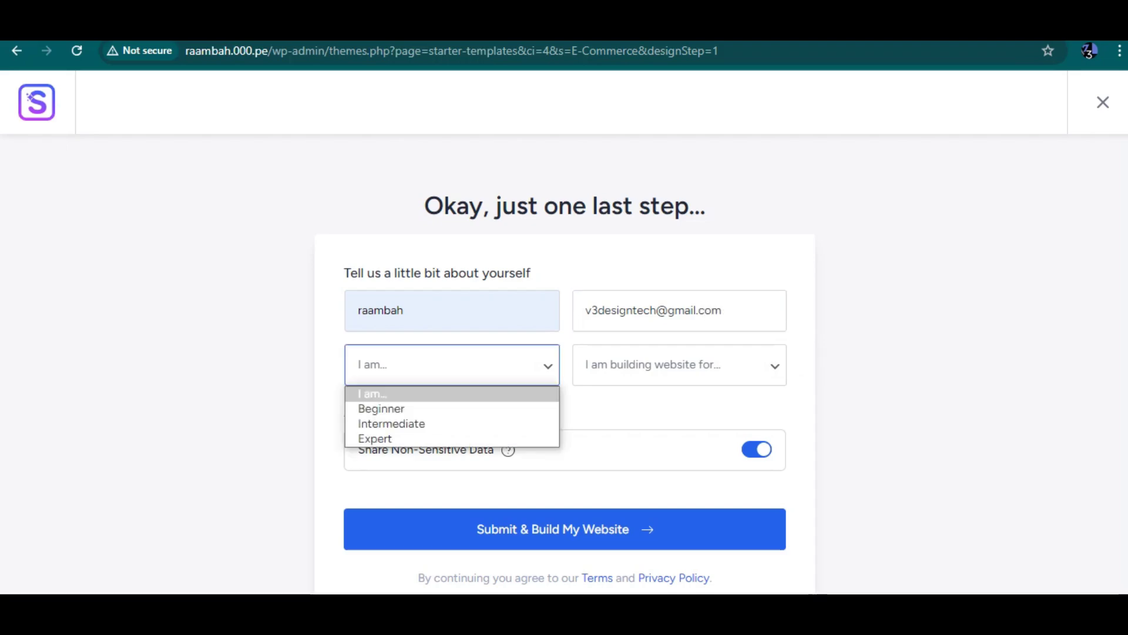
left_click(381, 408)
left_click(679, 365)
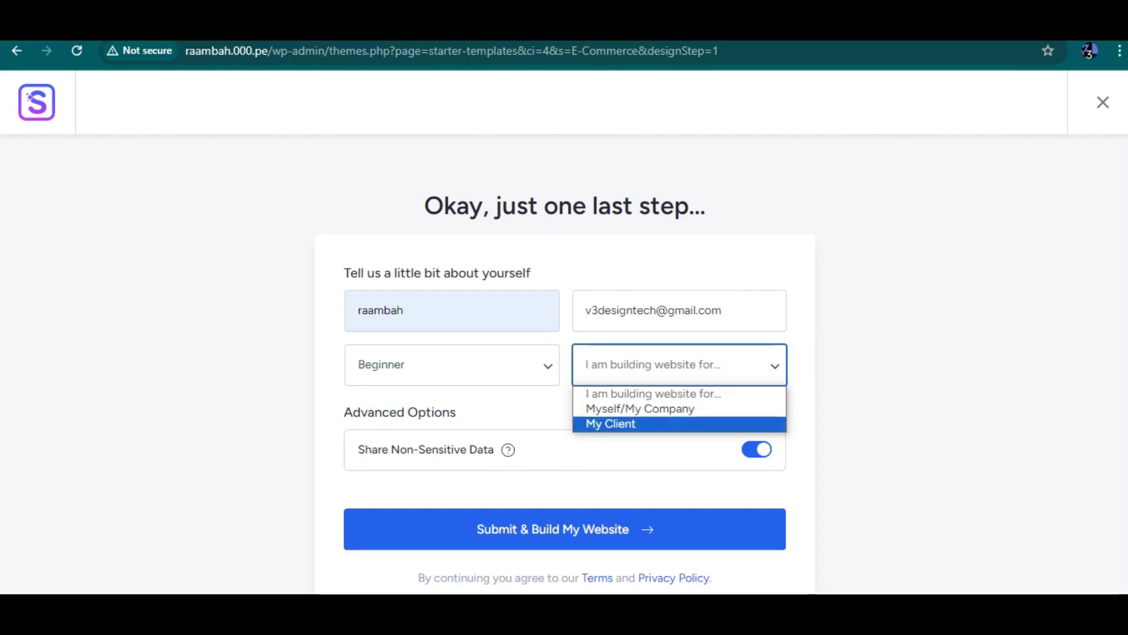
left_click(640, 408)
left_click(565, 529)
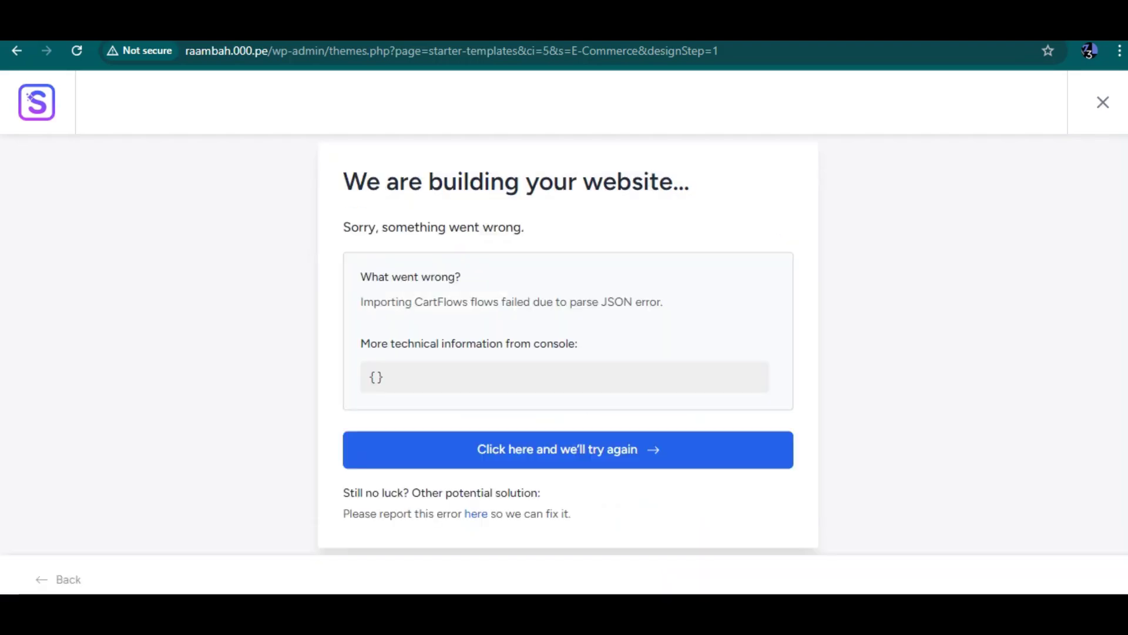
Step: Select the CartFlows import error message and retry building the site
left_click_drag(395, 302, 420, 343)
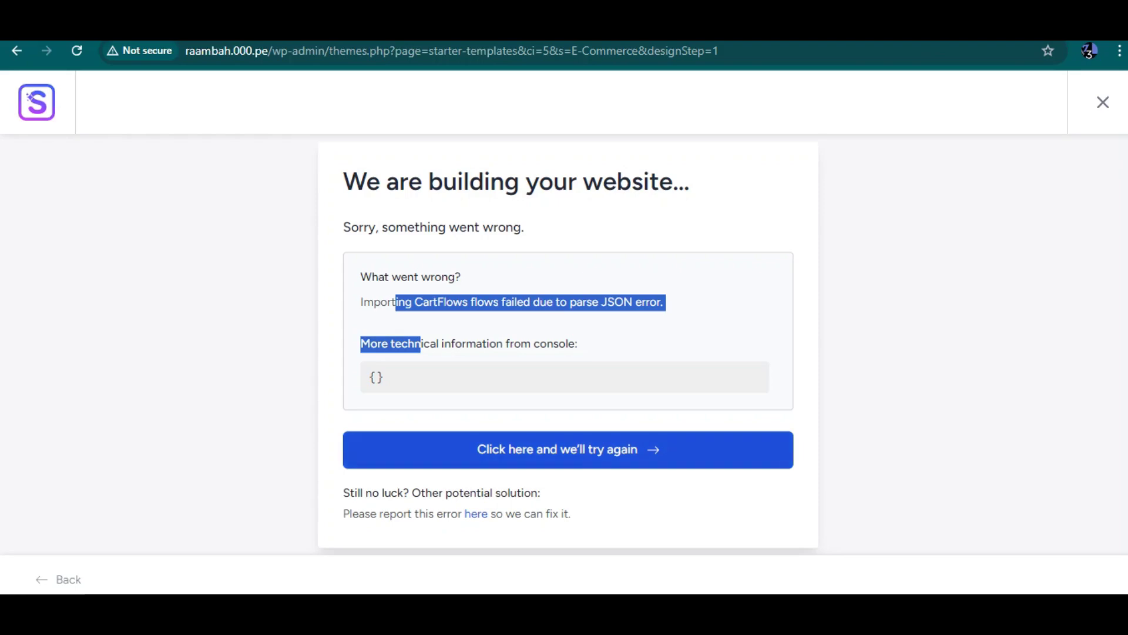
left_click(564, 449)
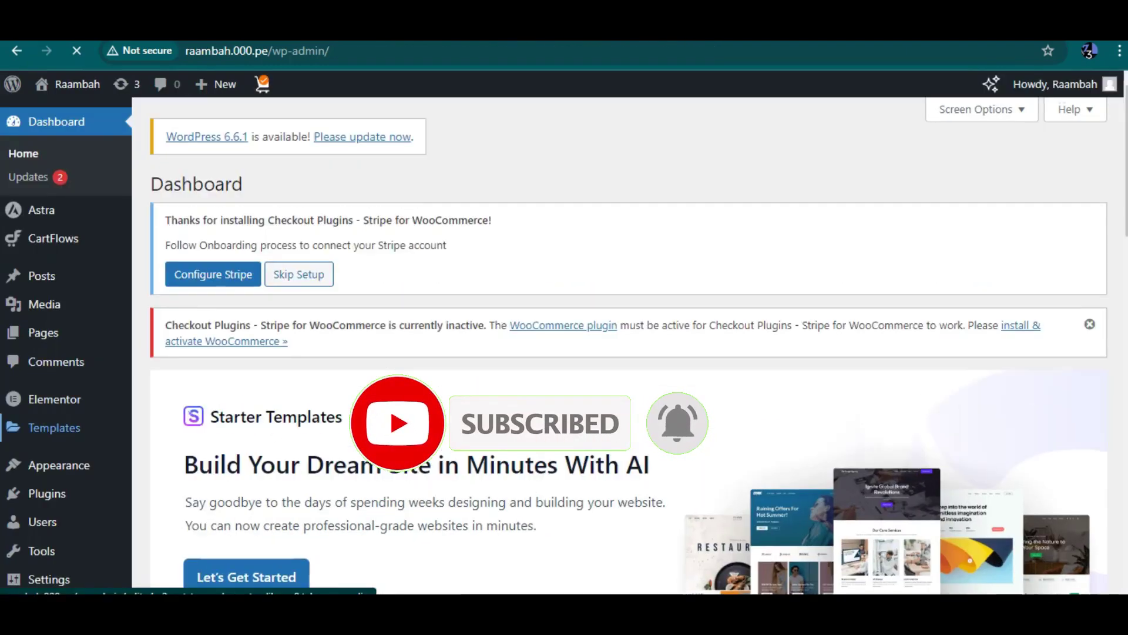
Step: Scroll down the Dashboard, then go to Plugins > Add New Plugin
scroll(629, 347, "down", 1)
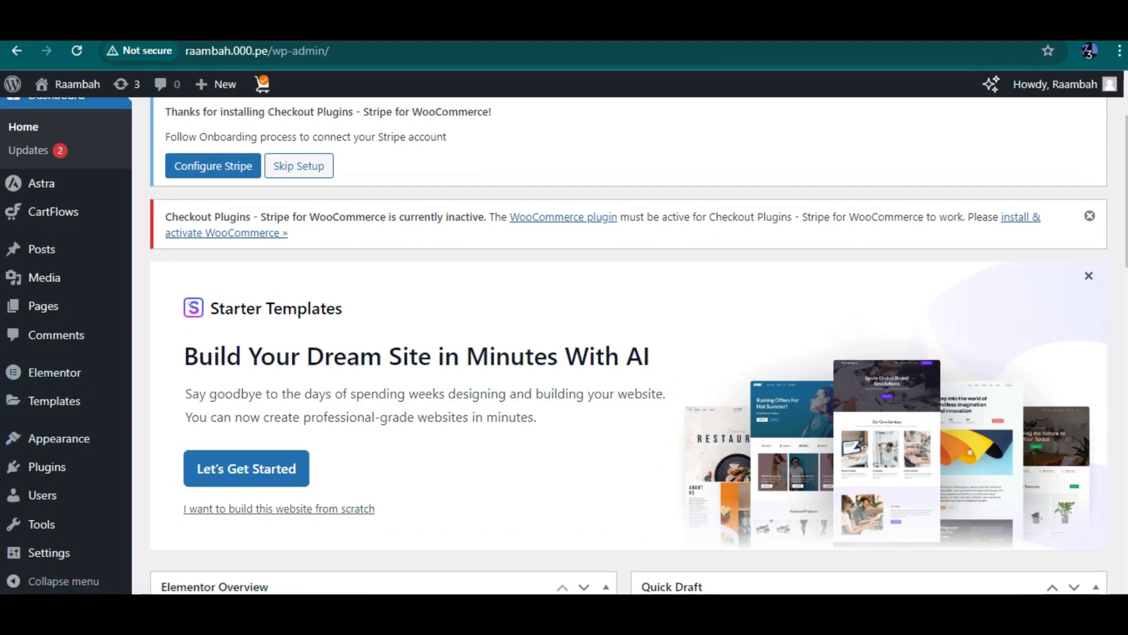
scroll(54, 400, "down", 1)
mouse_move(59, 438)
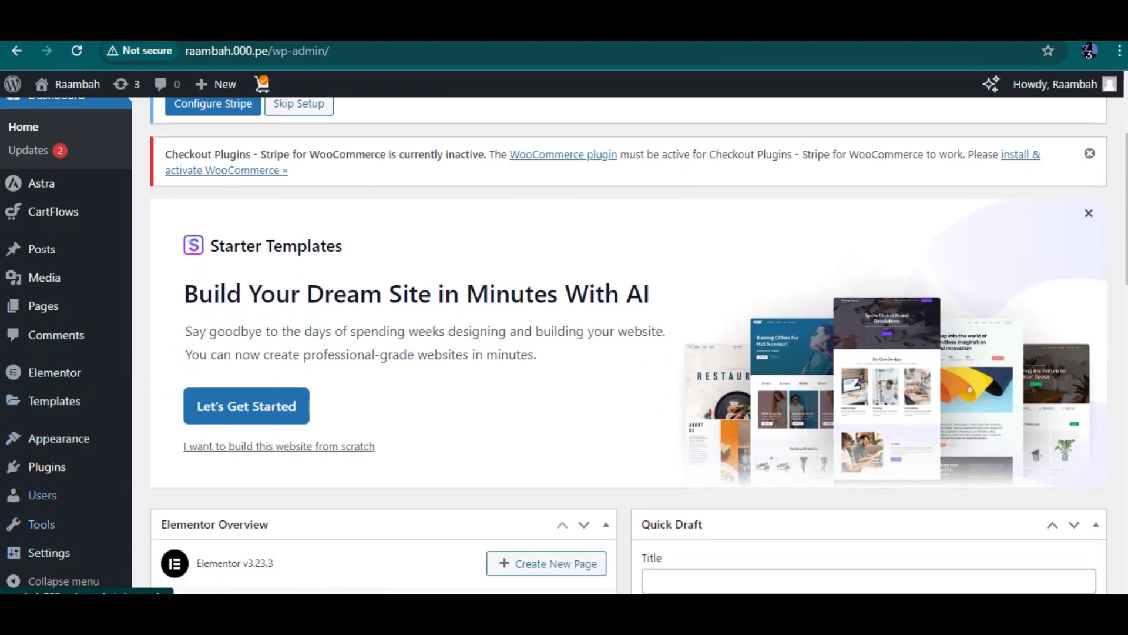
scroll(49, 552, "down", 1)
mouse_move(53, 211)
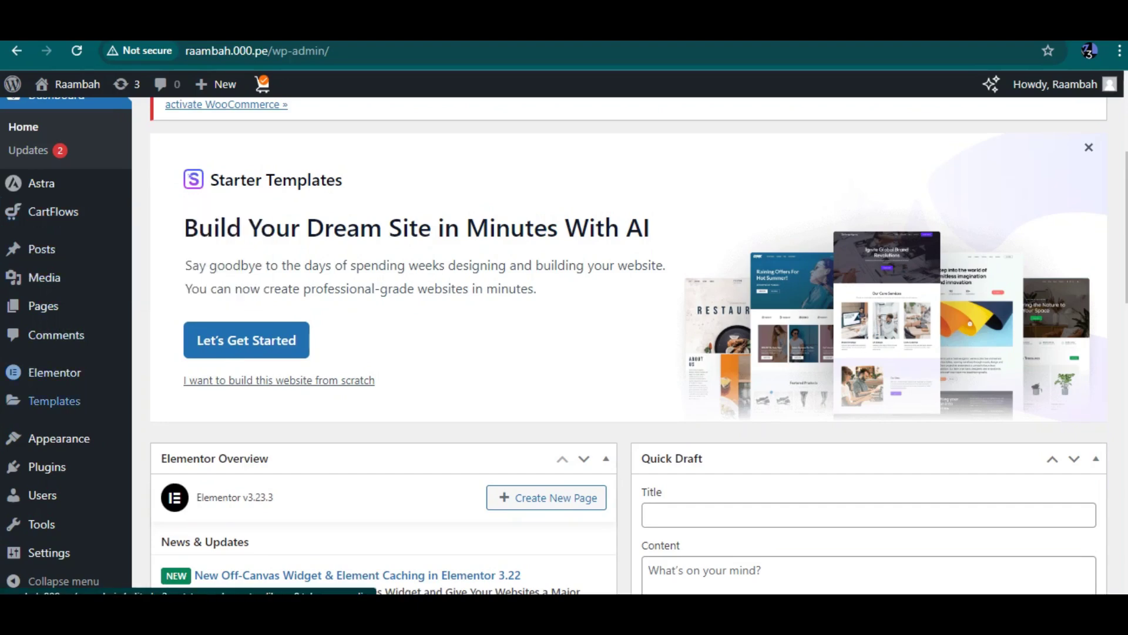
scroll(59, 438, "down", 2)
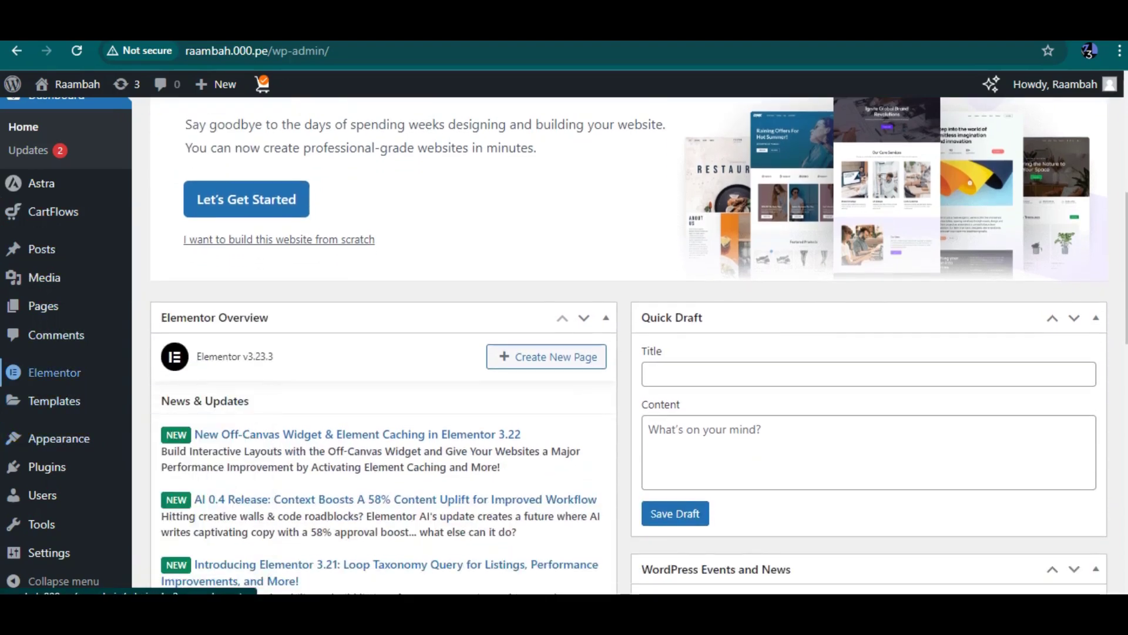
scroll(54, 400, "down", 1)
mouse_move(48, 552)
mouse_move(47, 466)
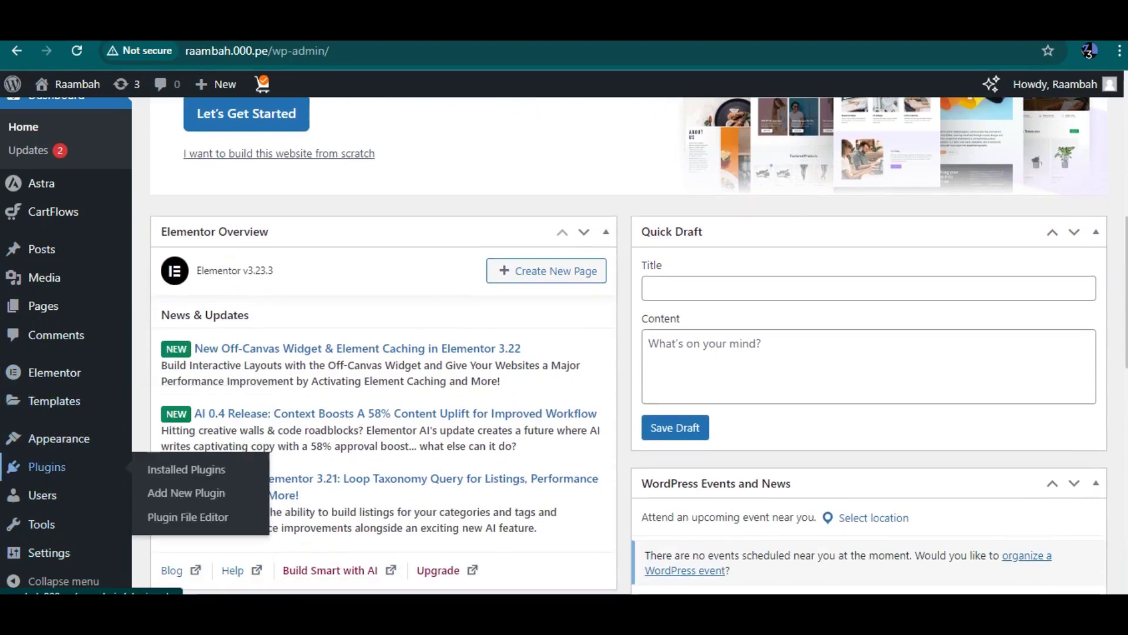
left_click(185, 493)
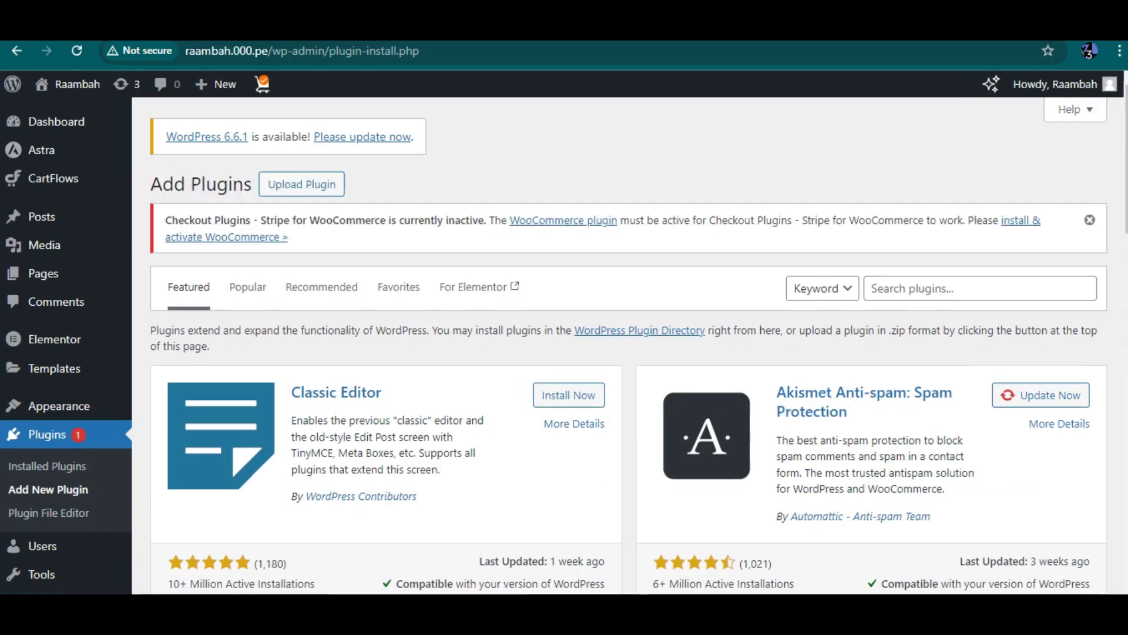
Step: Search the plugin directory for 'ecommerce', replacing the misspelled 'woo comerce'
left_click(872, 288)
type("woo comerce")
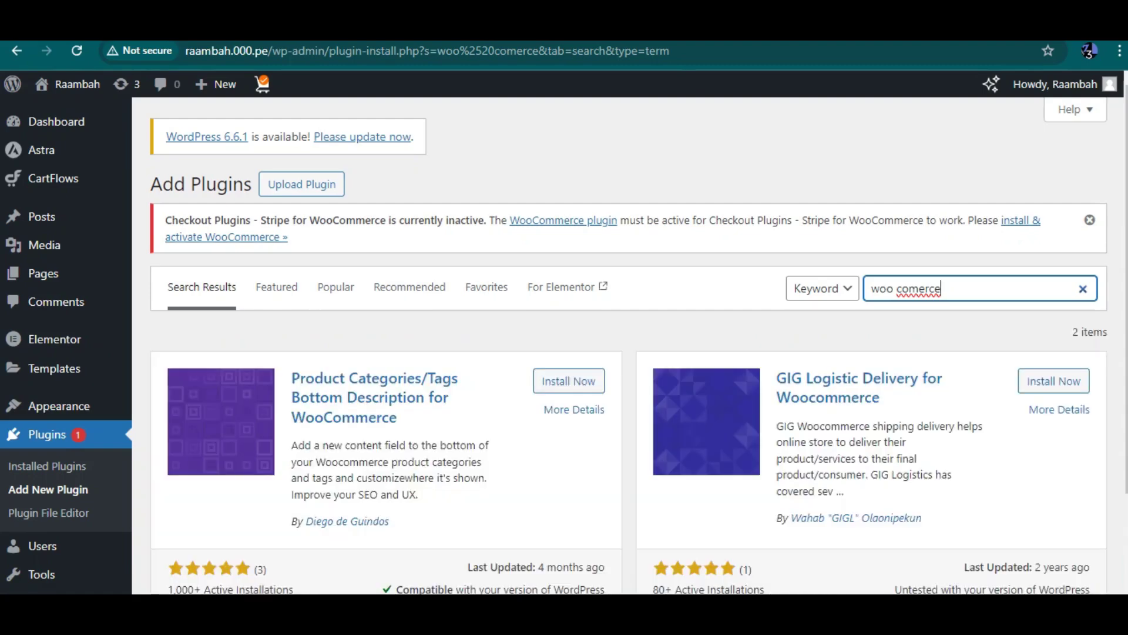
scroll(629, 339, "down", 1)
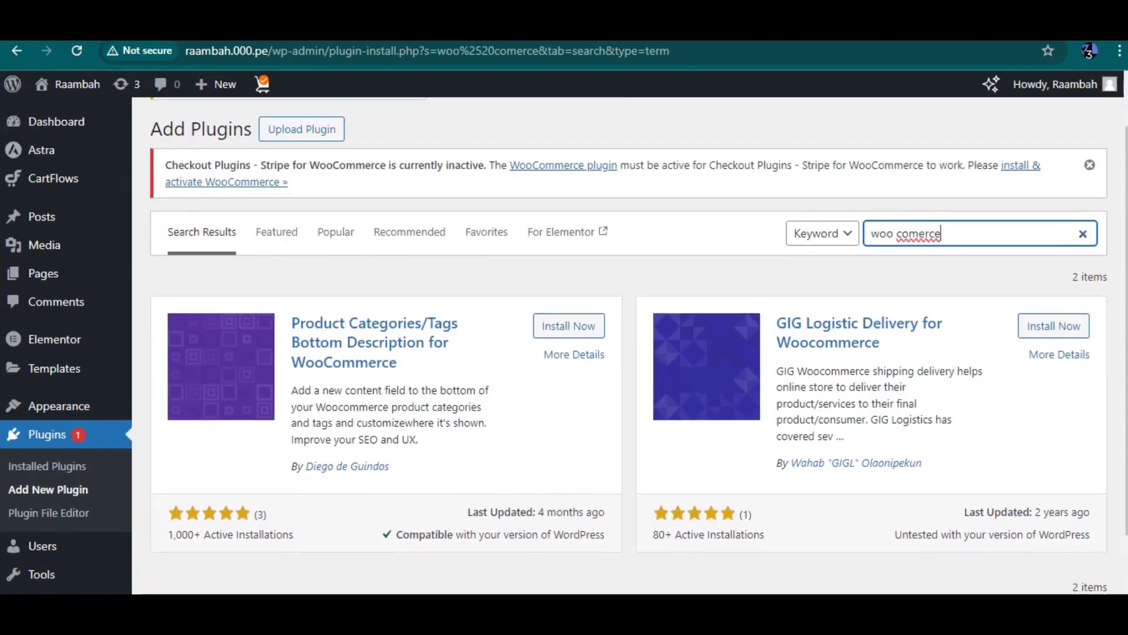
key("ctrl+shift+Left")
key("ctrl+shift+Left")
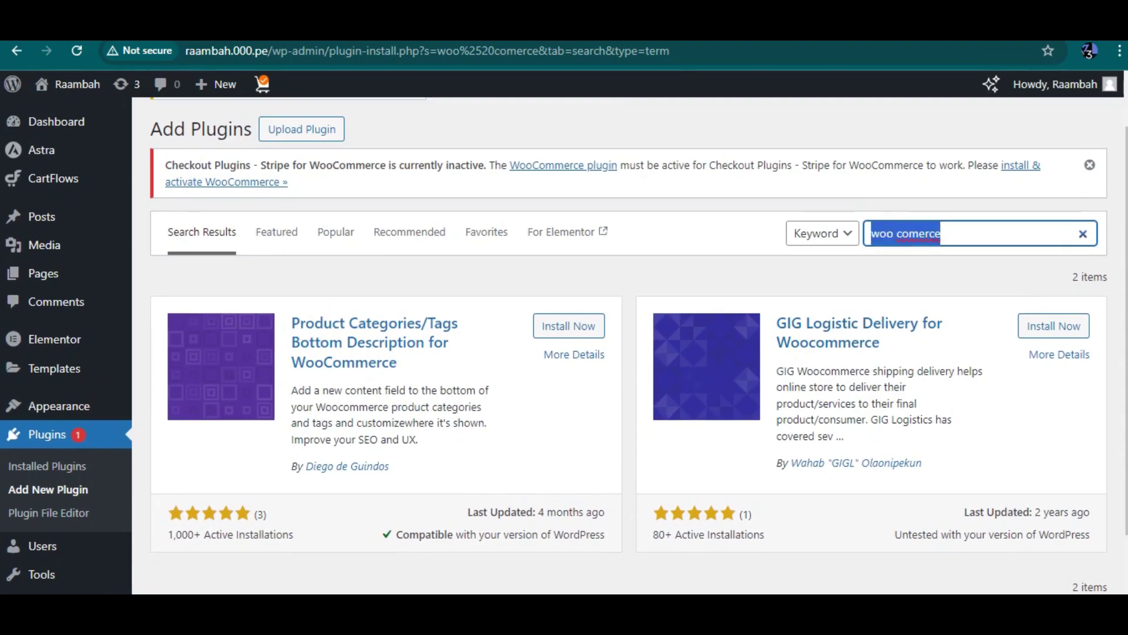
type("ecommerce")
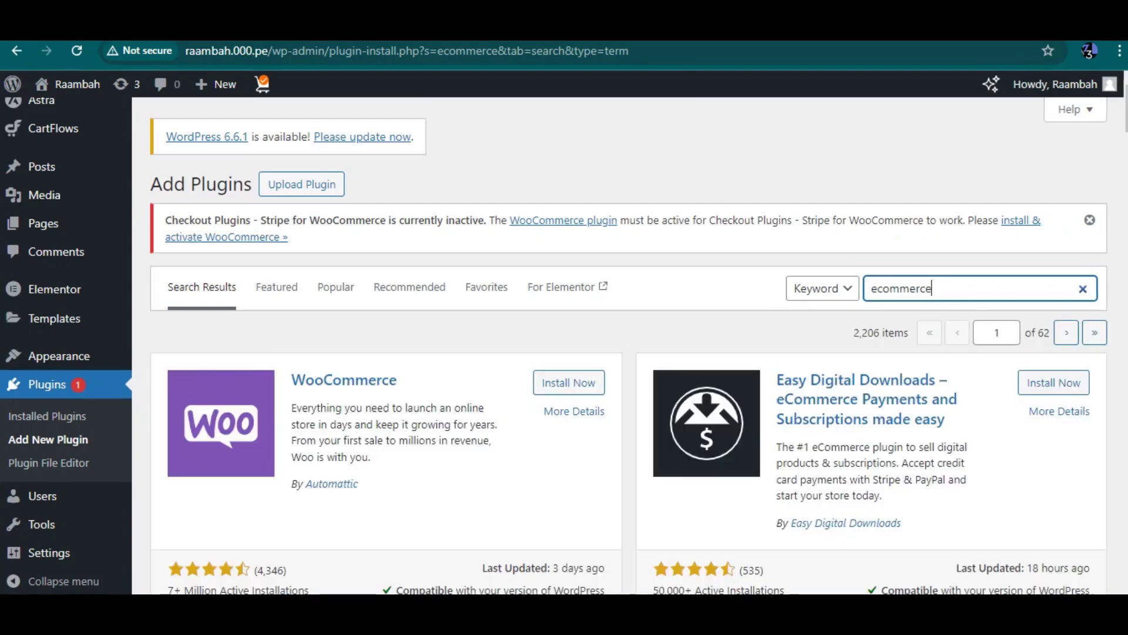
Step: Attempt to install WooCommerce from the results, then open Installed Plugins after error -1
left_click(569, 383)
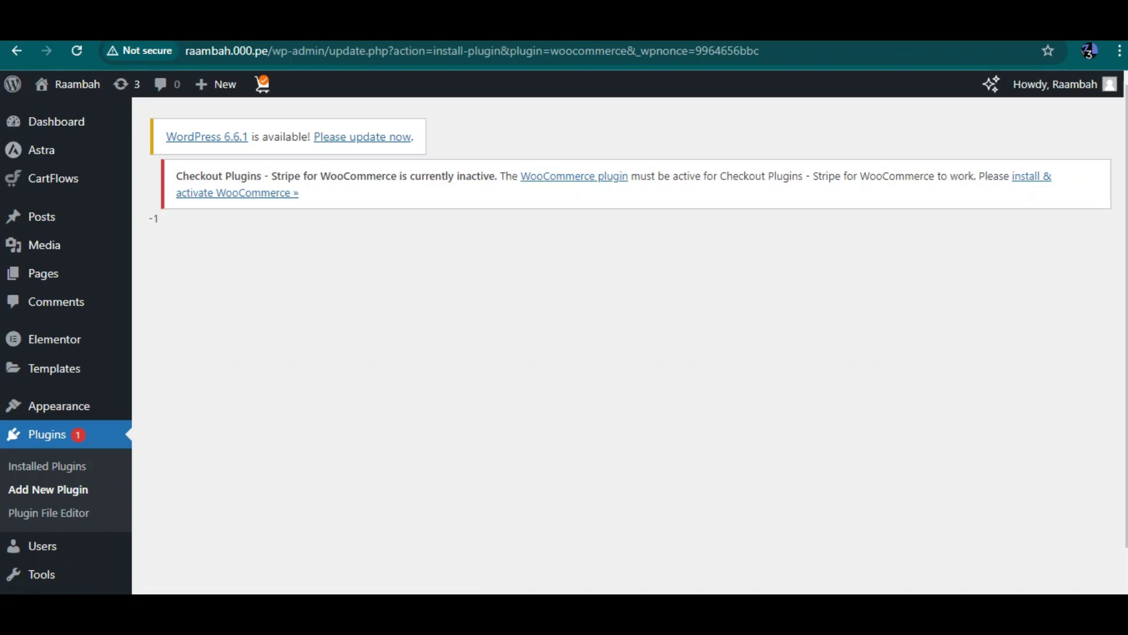
left_click(47, 466)
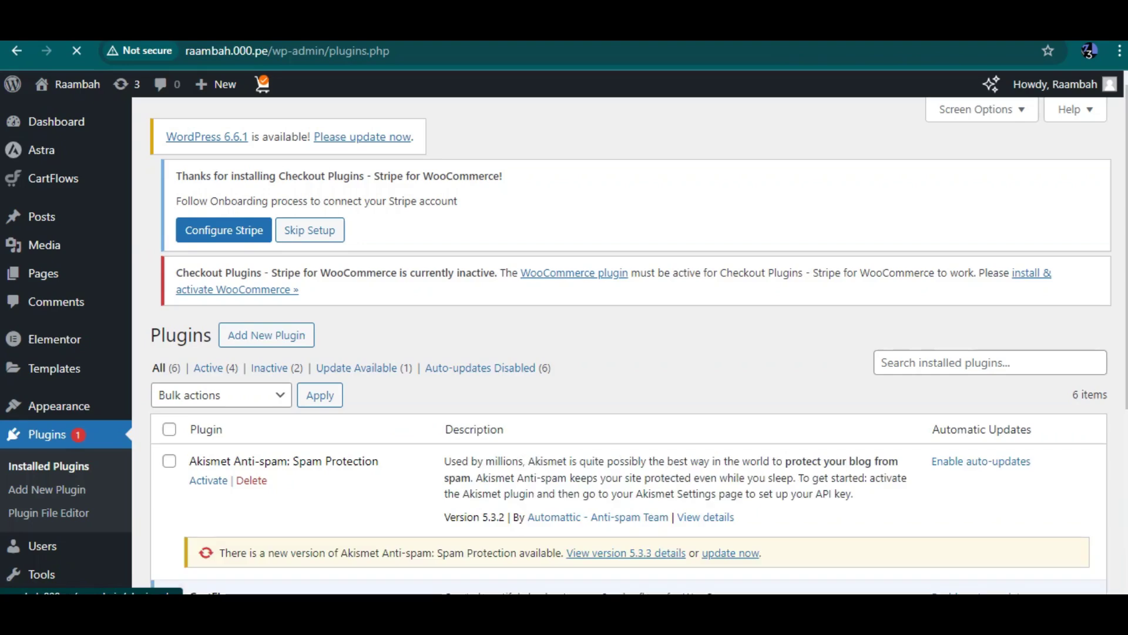
scroll(629, 346, "down", 3)
Step: Copy 'WooCommerce' from the Installed Plugins notice and return to an empty Add Plugins search
scroll(629, 345, "down", 5)
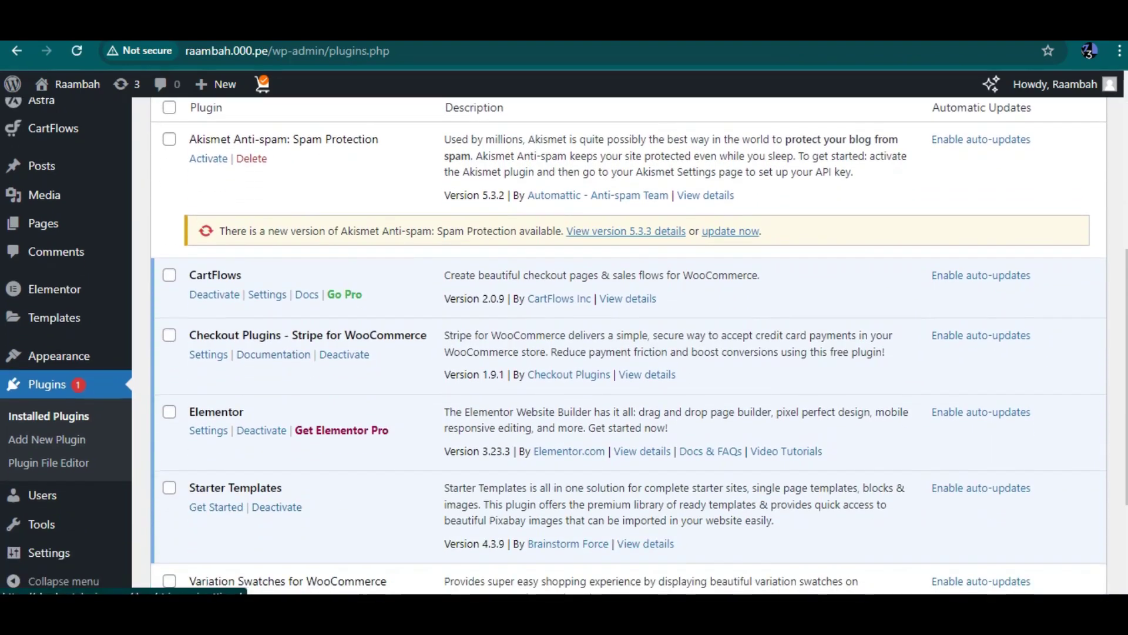
scroll(629, 346, "up", 5)
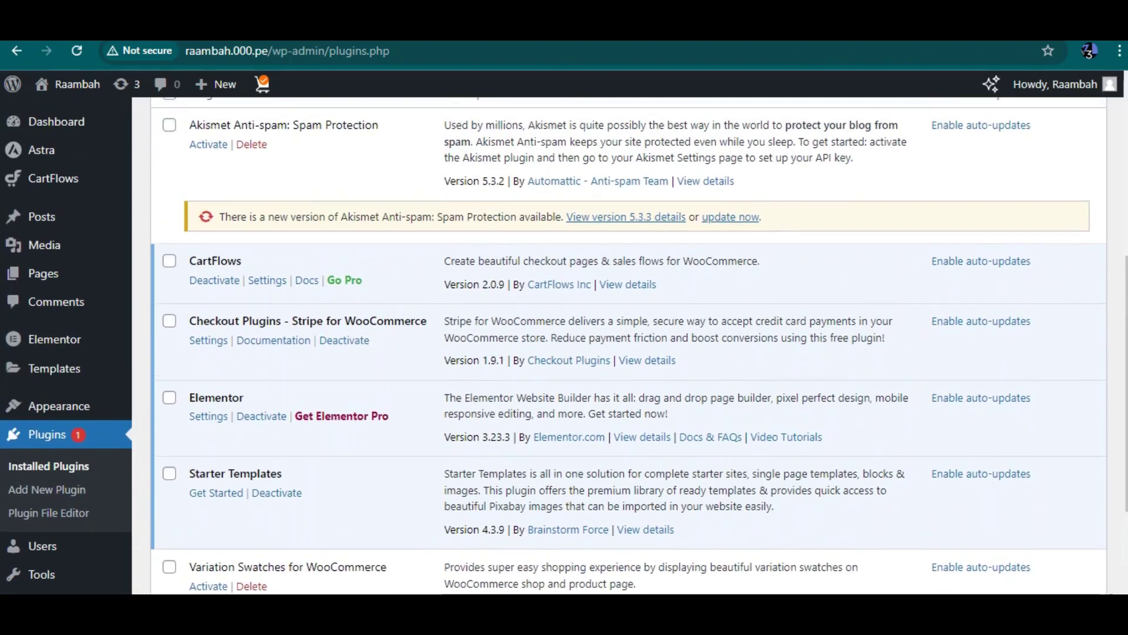
scroll(629, 346, "up", 2)
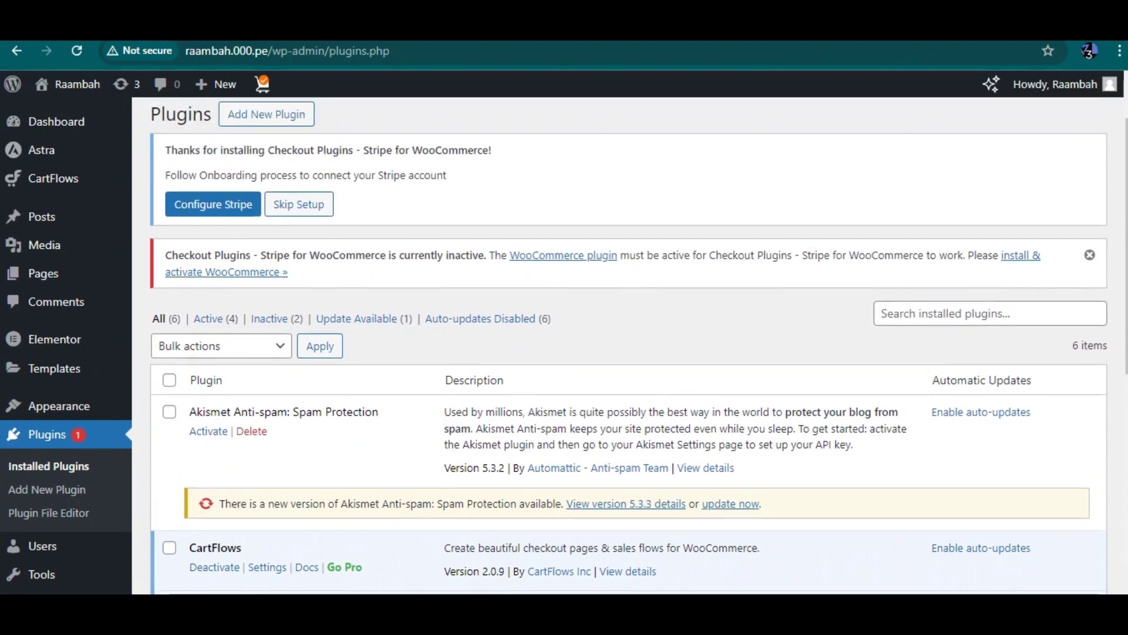
left_click_drag(509, 256, 584, 255)
key("ctrl+c")
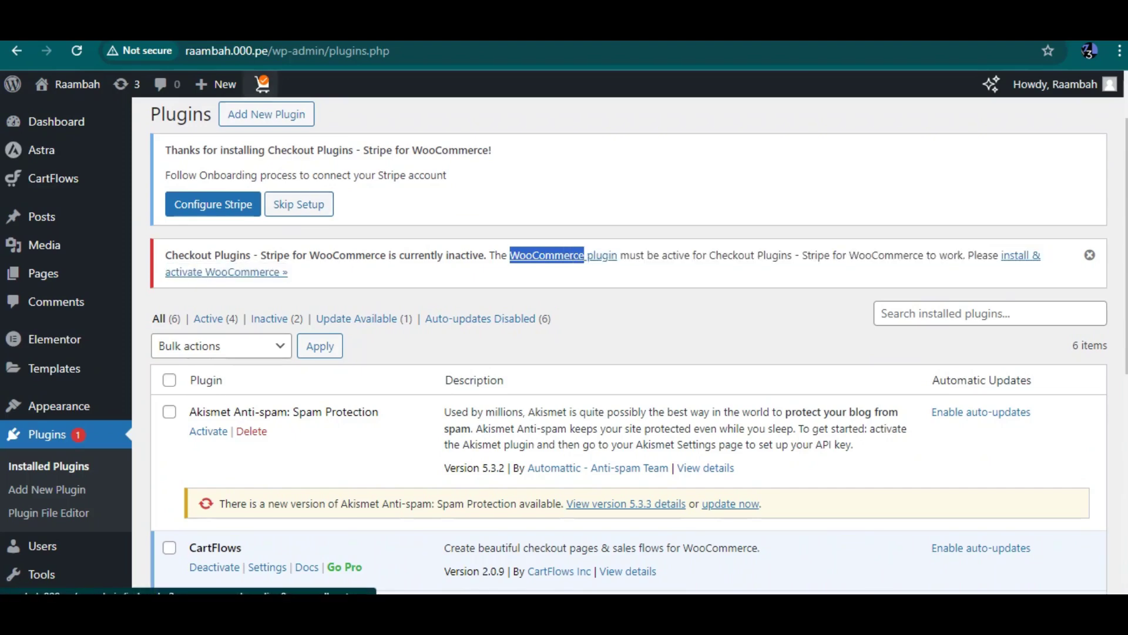
left_click(266, 114)
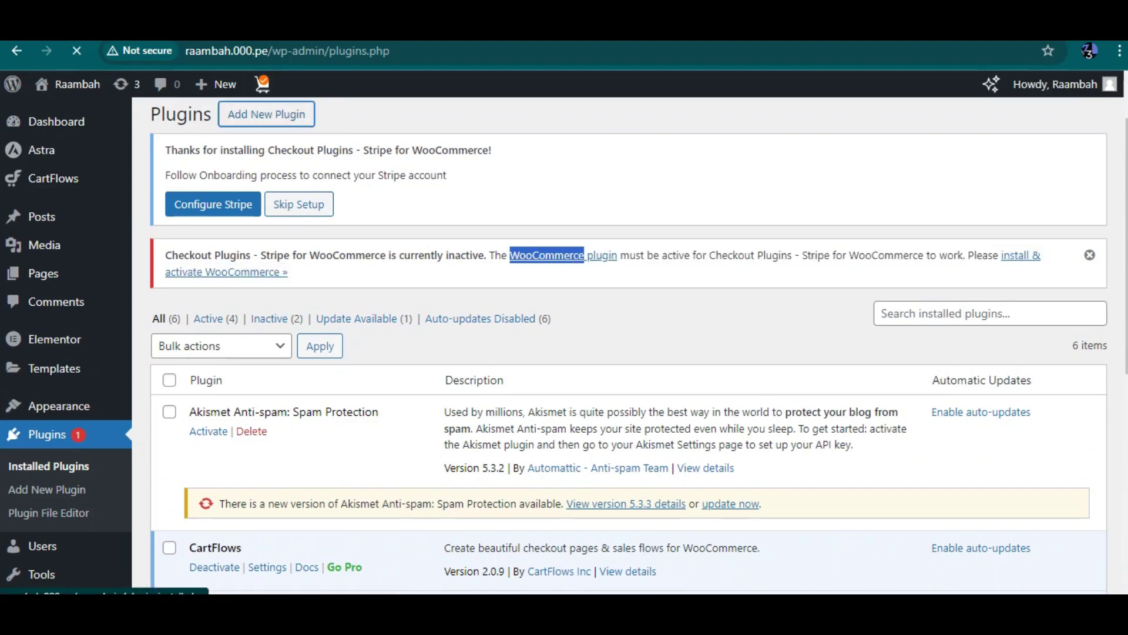
left_click(872, 288)
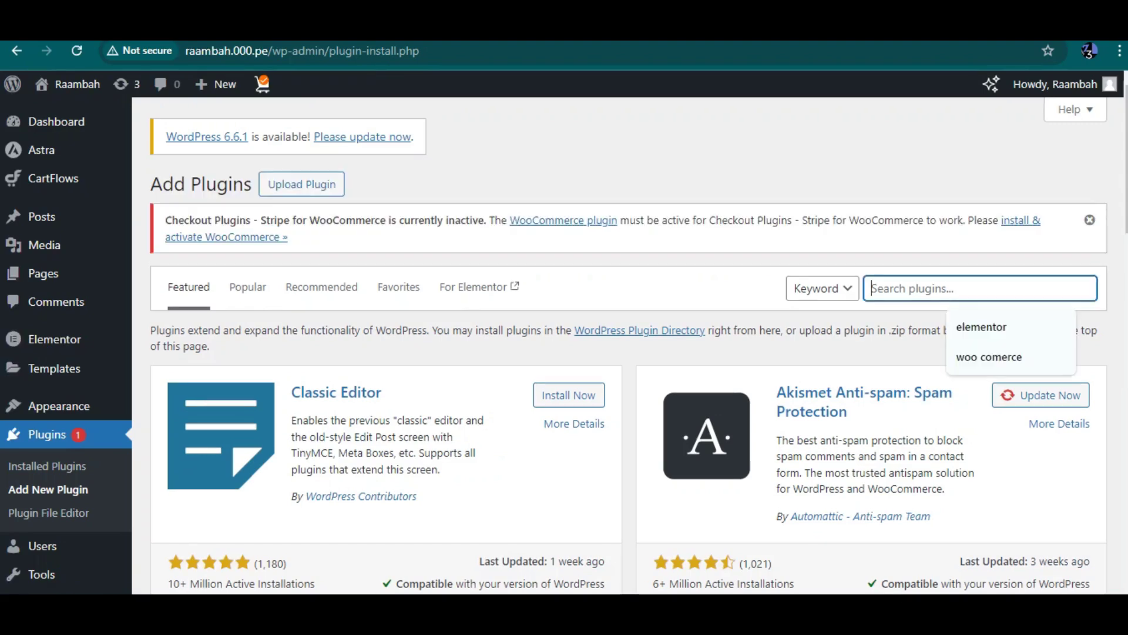
Step: Search plugins for 'WooCommerce', retry Install Now, and open its More Details view
key("ctrl+v")
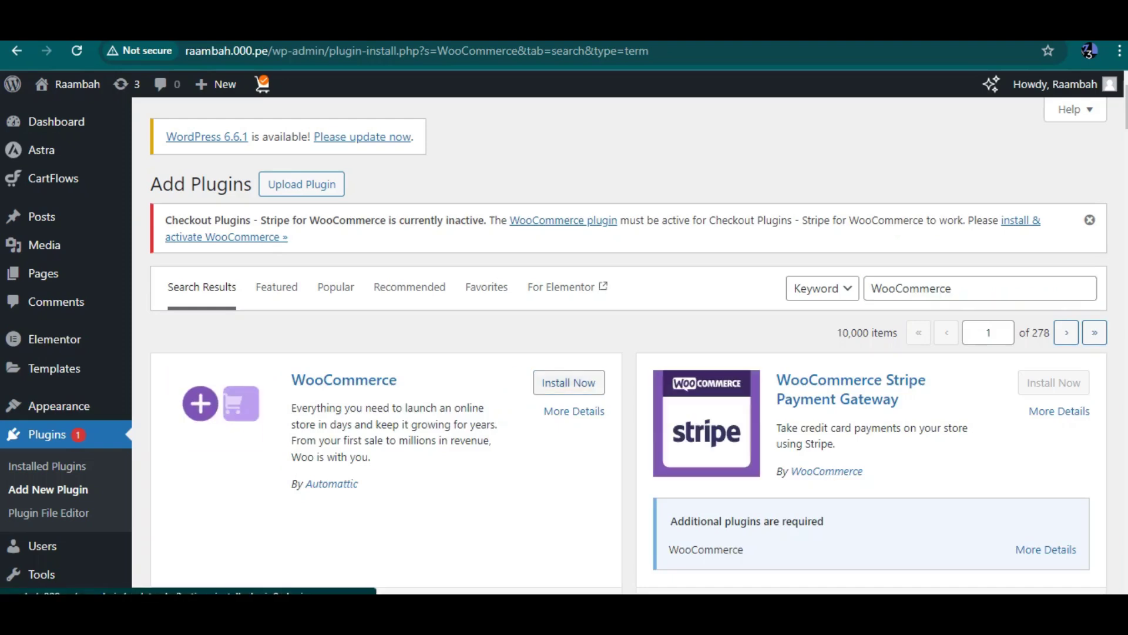
left_click(569, 383)
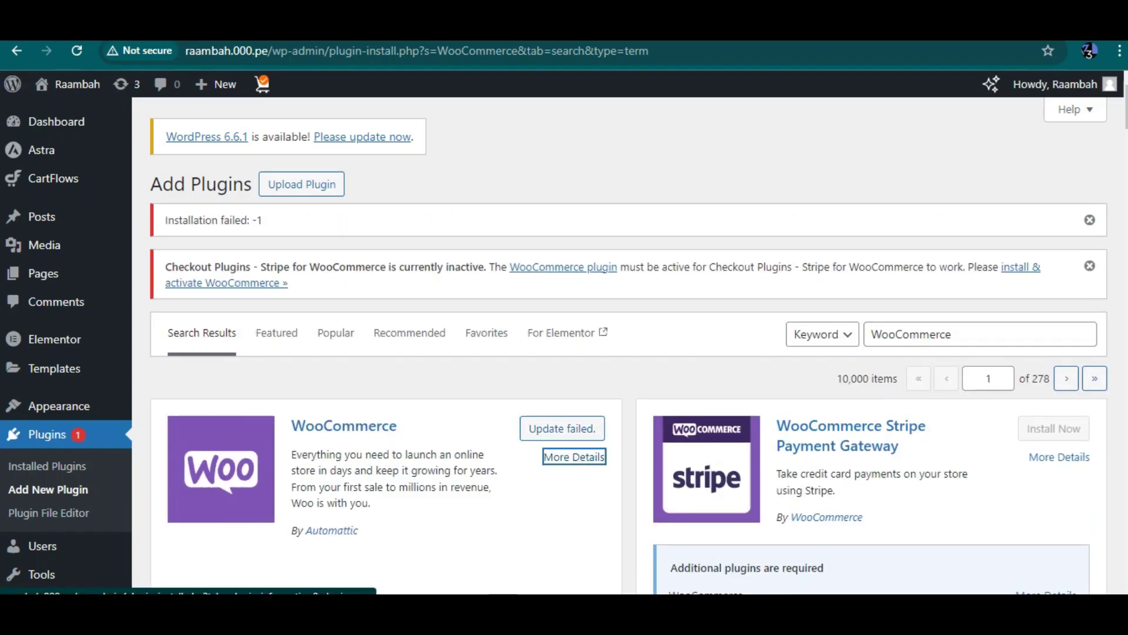
left_click(574, 457)
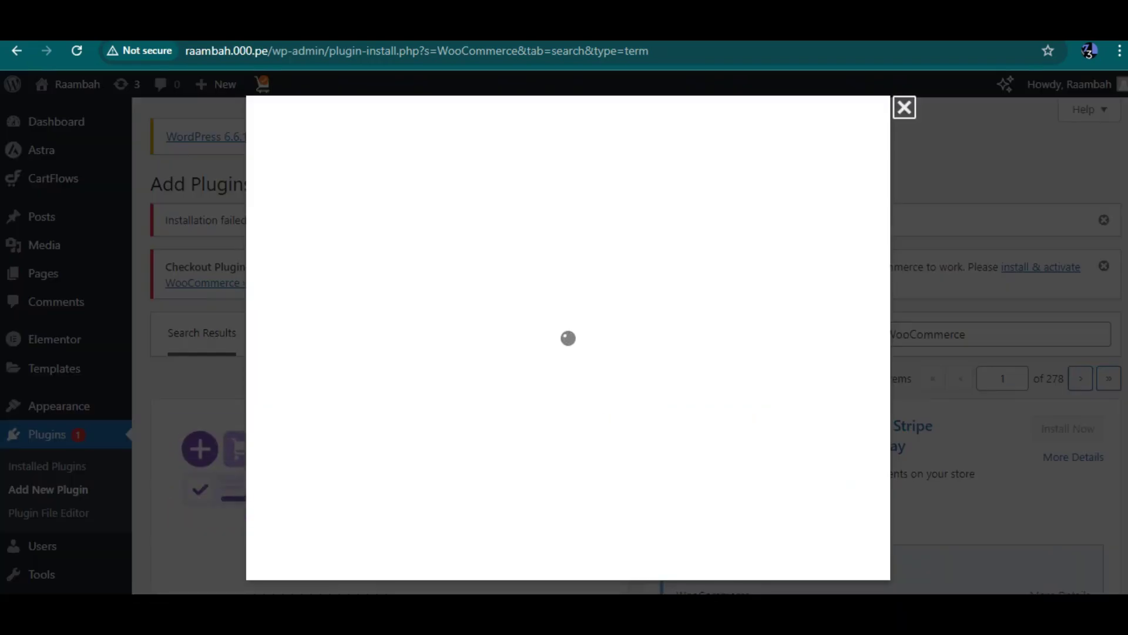
scroll(561, 412, "down", 7)
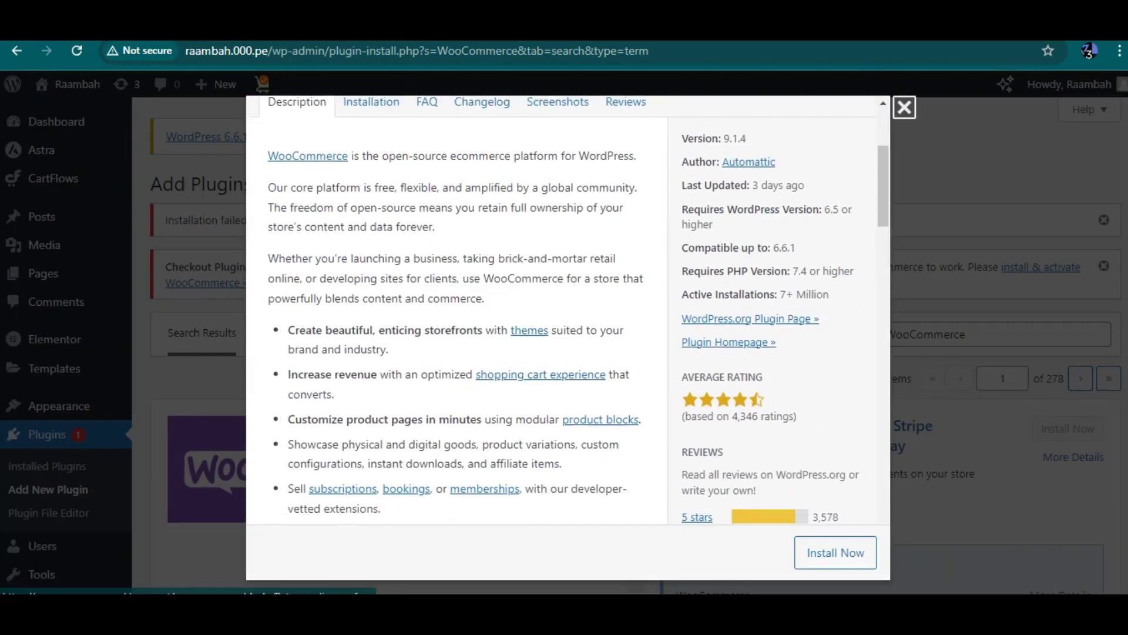
scroll(562, 411, "up", 7)
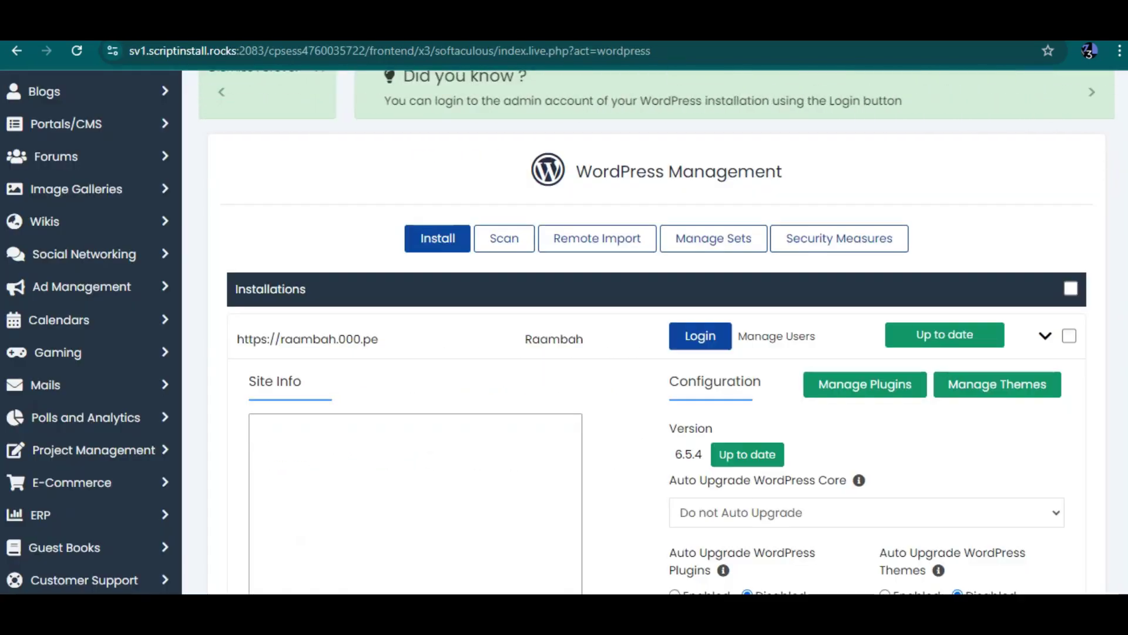
scroll(647, 353, "down", 4)
scroll(647, 352, "up", 3)
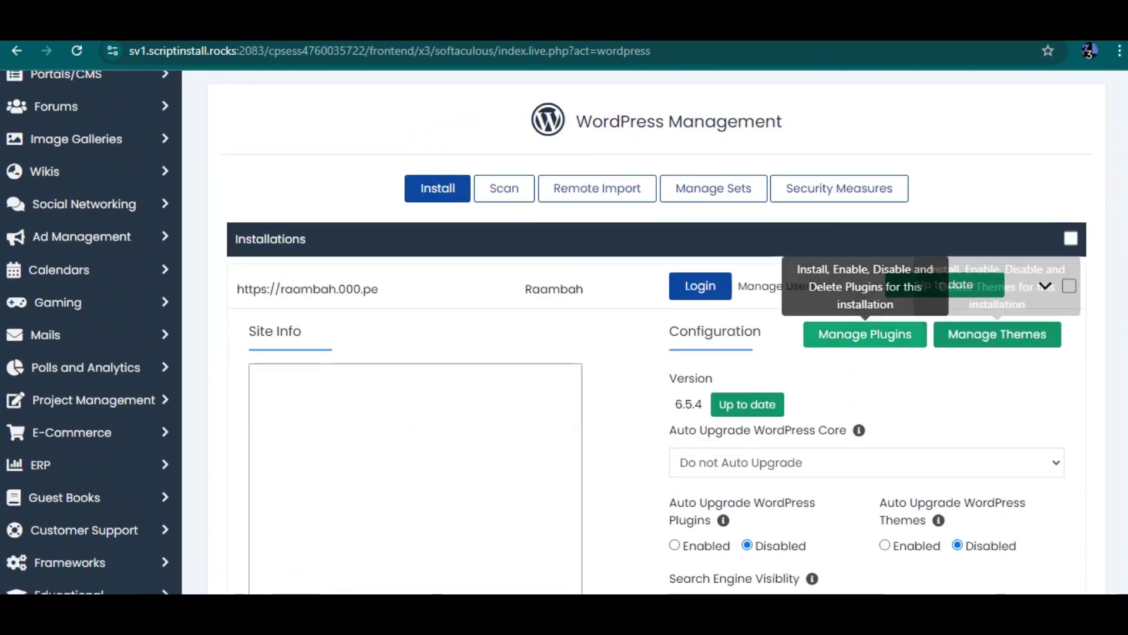
Step: Install WooCommerce through Softaculous Manage Plugins by searching wordpress.org for it
left_click(864, 334)
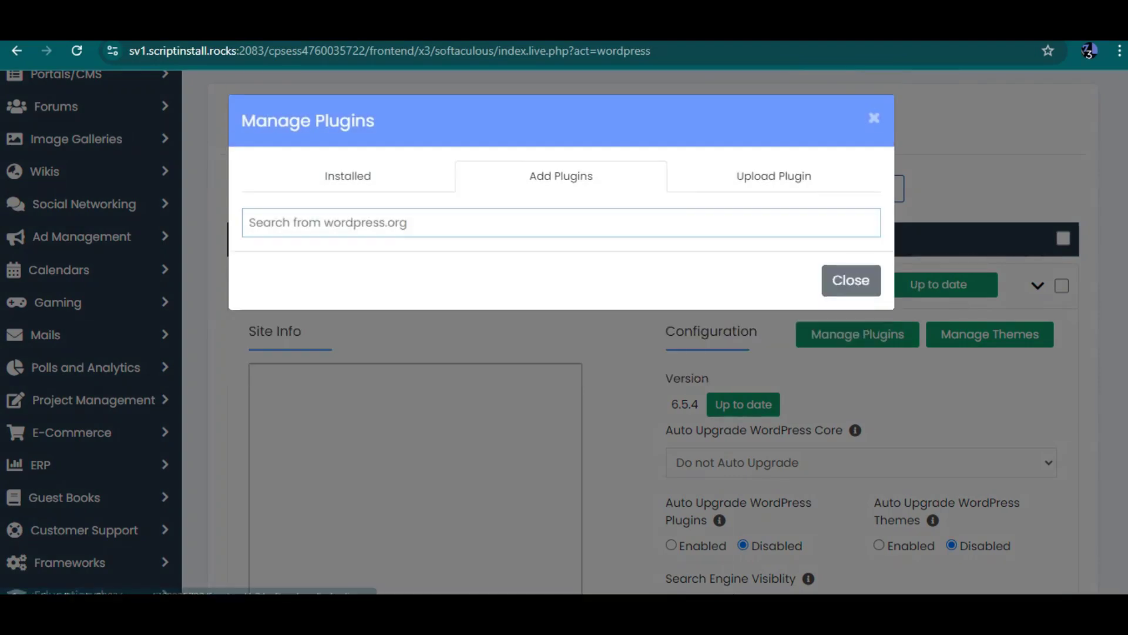
left_click(561, 222)
key("ctrl+v")
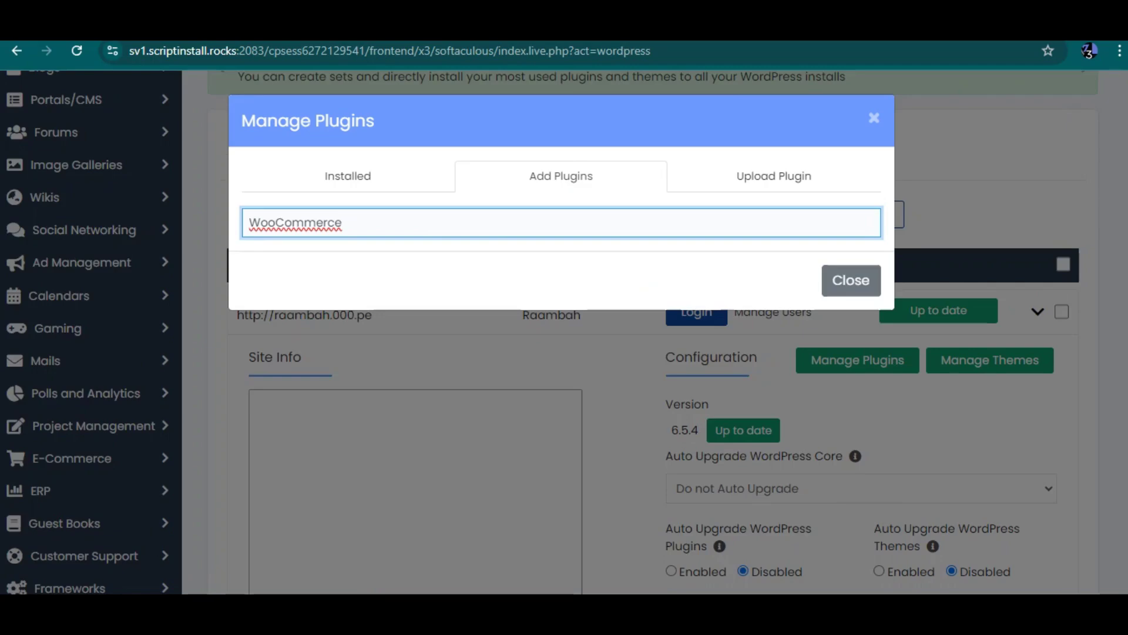
key("Return")
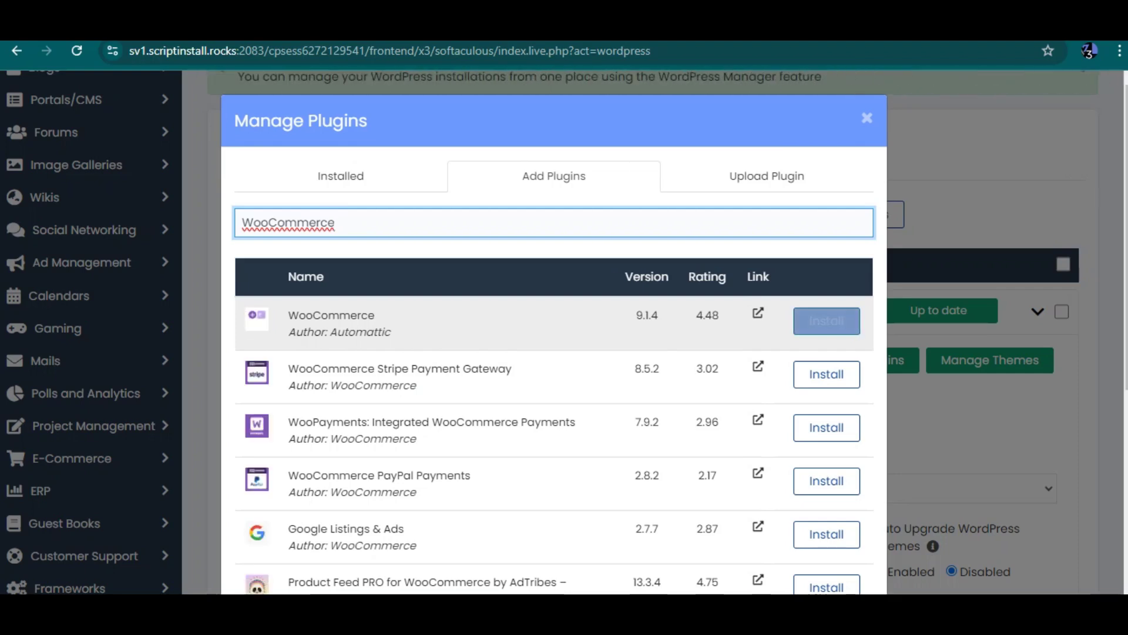
left_click(826, 320)
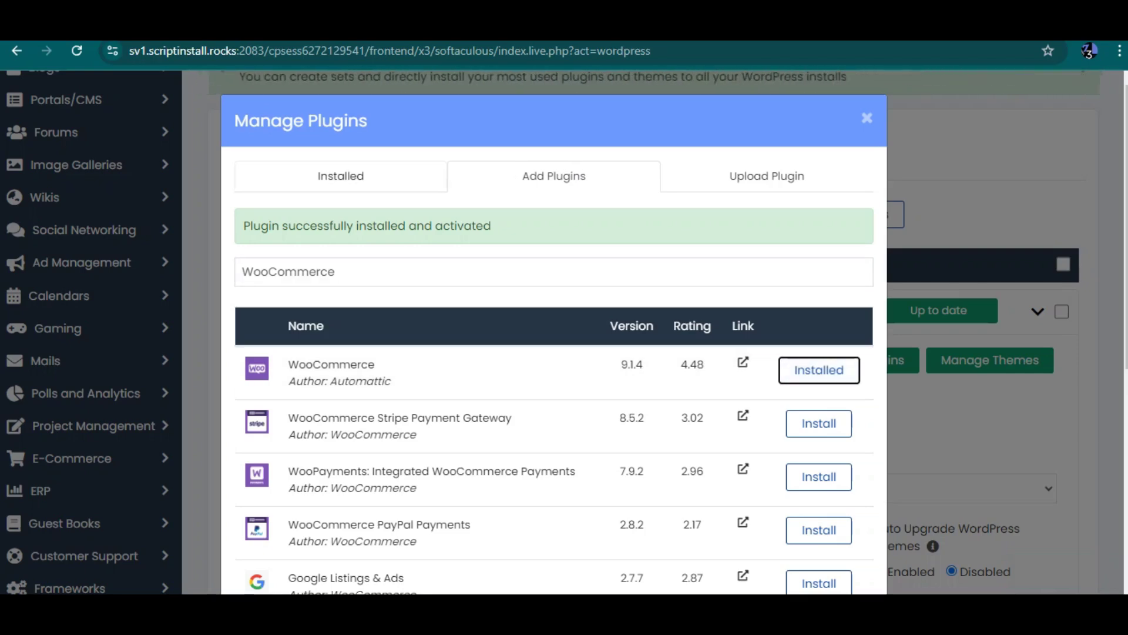
Step: Confirm WooCommerce 9.1.4 is listed as active under Installed, then return to the WordPress admin
left_click(341, 176)
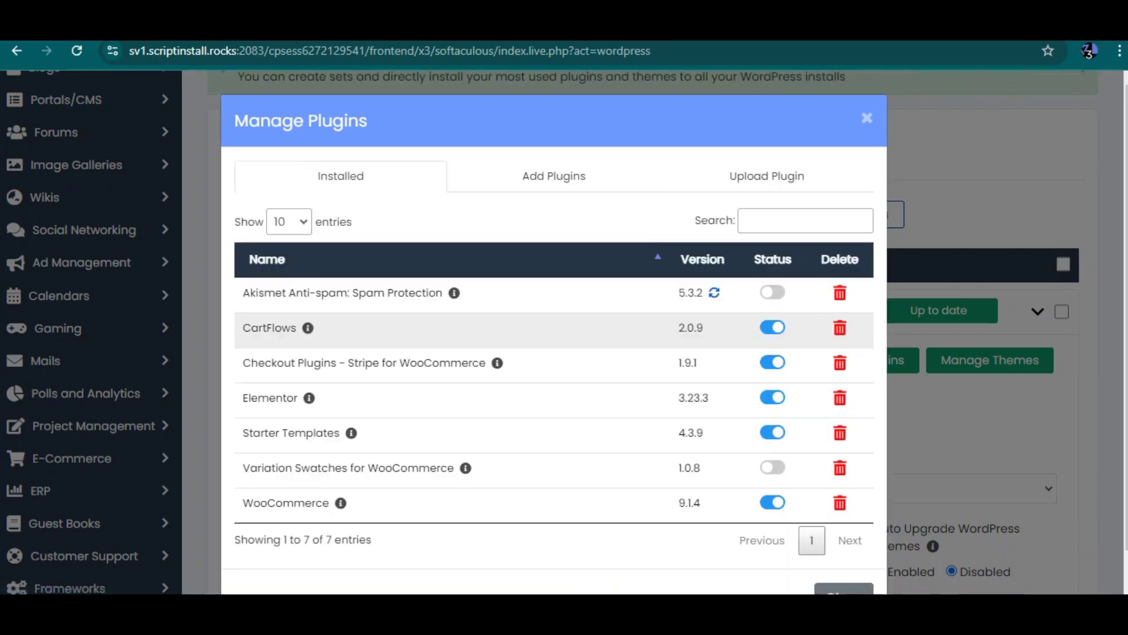
scroll(555, 332, "down", 1)
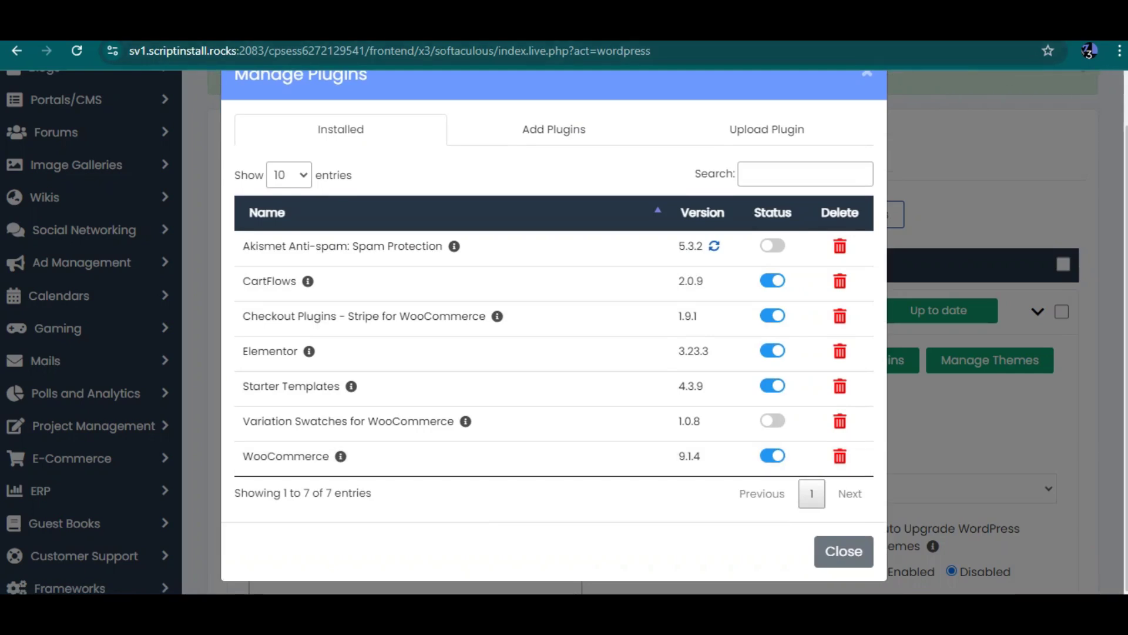
left_click(881, 29)
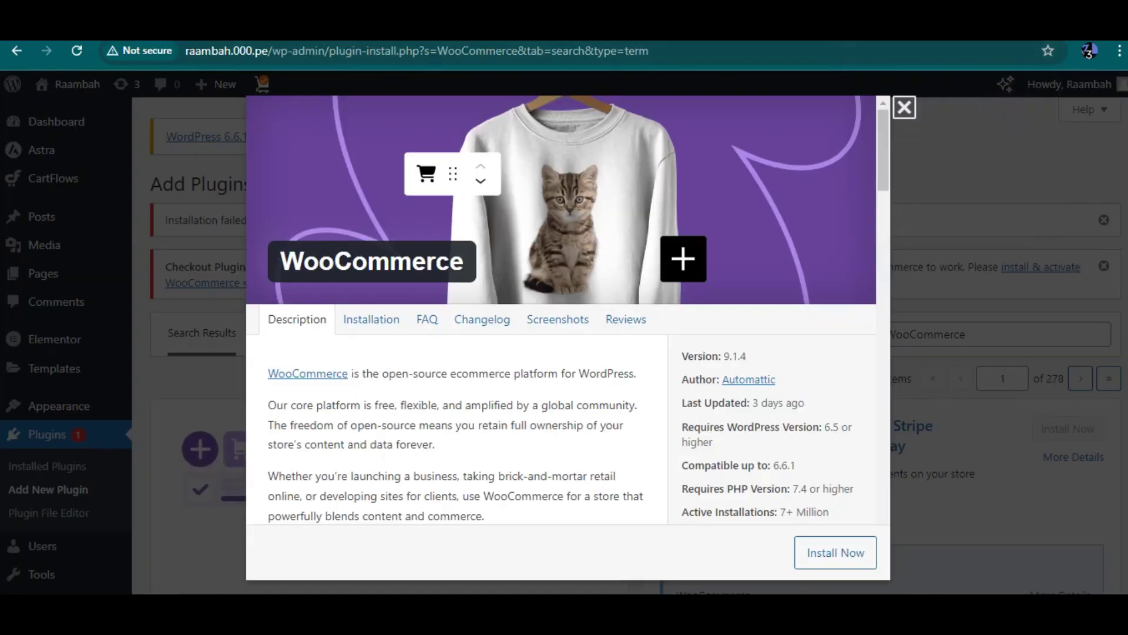
Step: Close WooCommerce details, reach the Welcome to Woo wizard via Installed Plugins, then back out to search results
key("Escape")
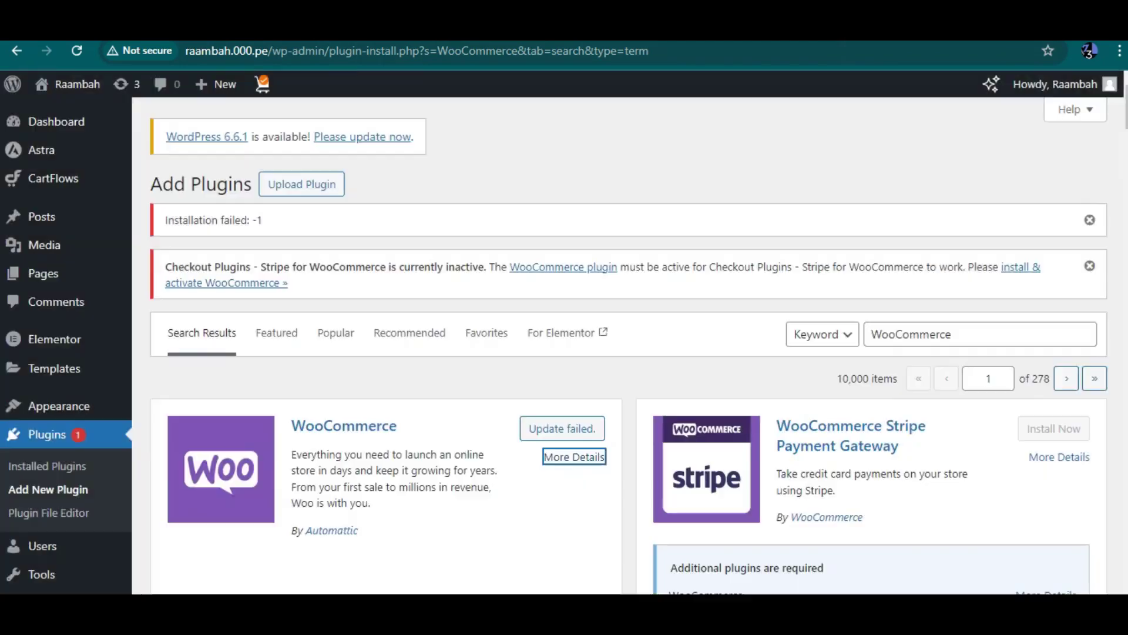
left_click(47, 465)
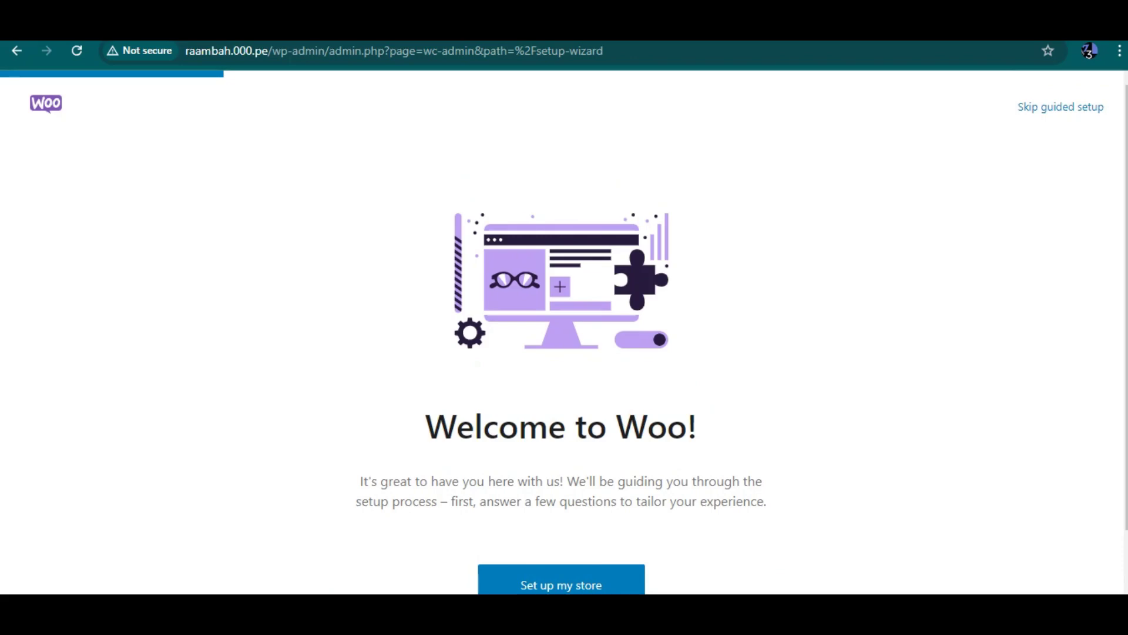
left_click(16, 50)
key("alt+Left")
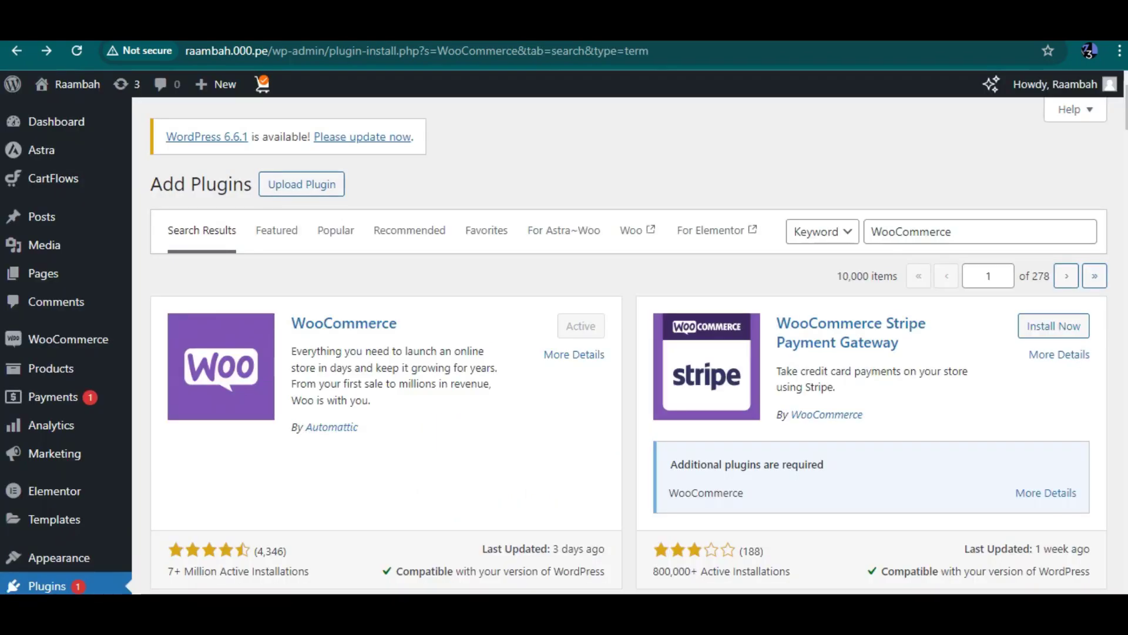
Step: Open Installed Plugins and launch Starter Templates from its Get Started link
scroll(54, 519, "down", 3)
scroll(54, 519, "down", 1)
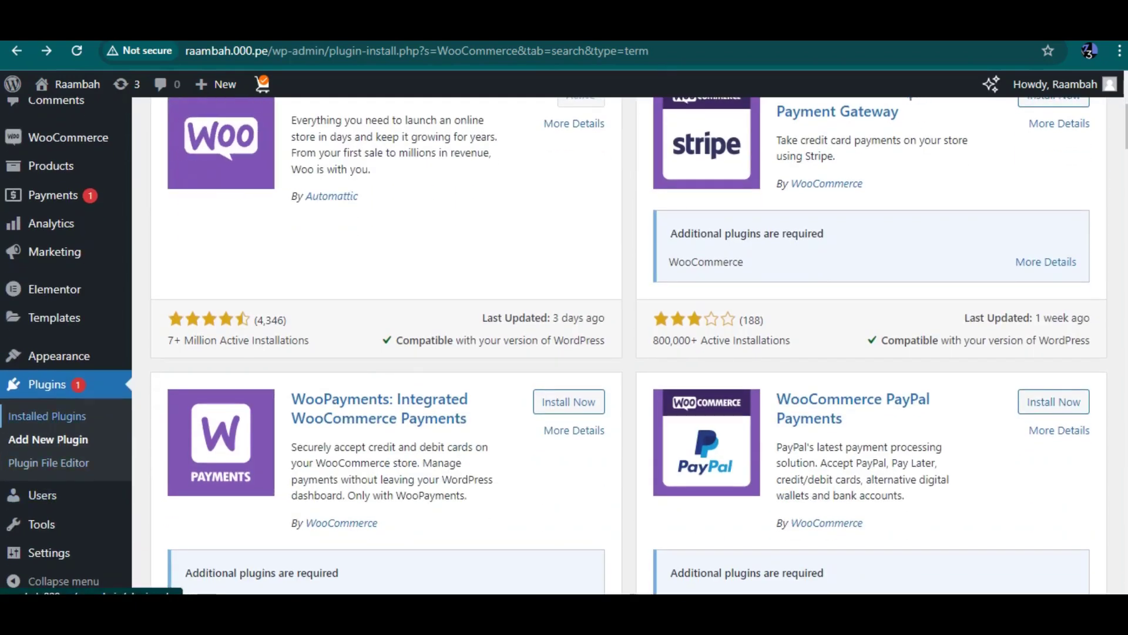
left_click(47, 415)
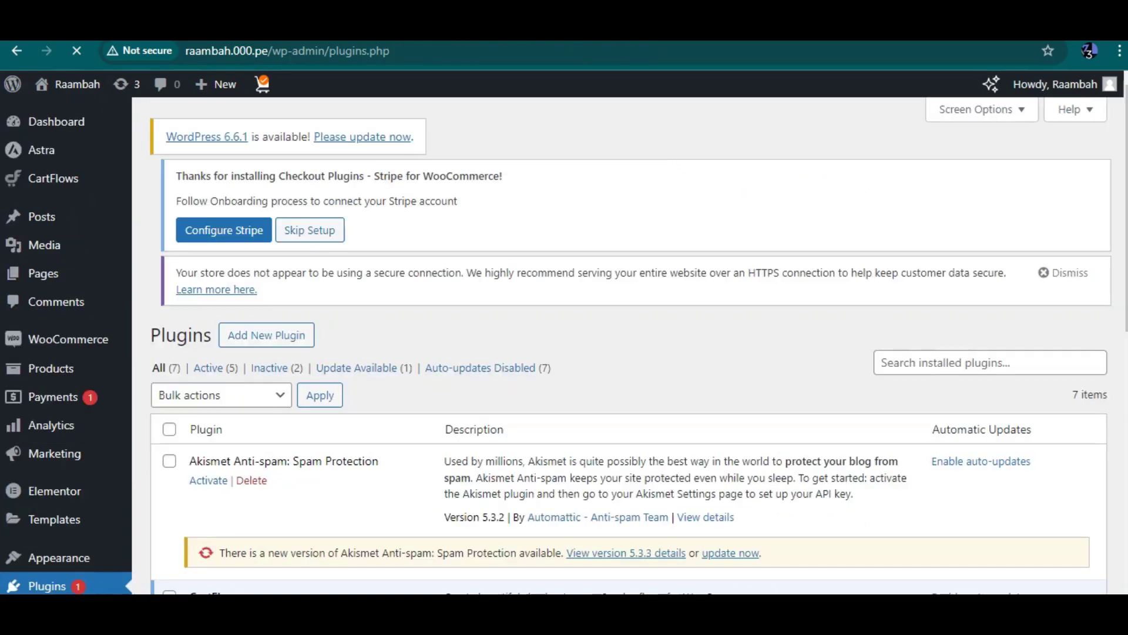
scroll(629, 346, "down", 8)
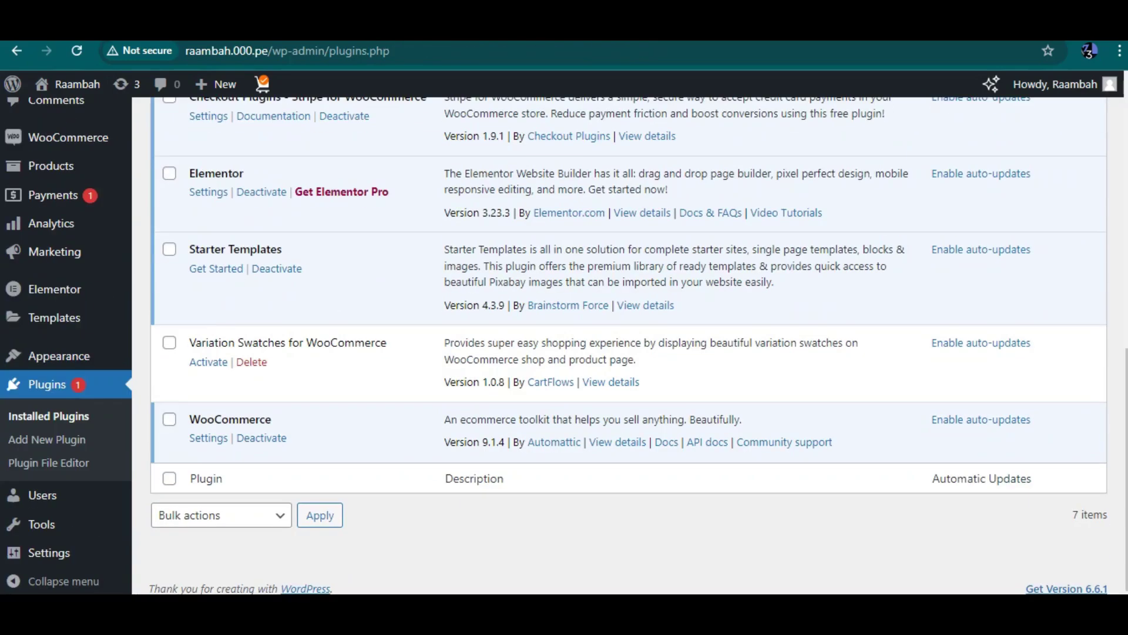
left_click(215, 269)
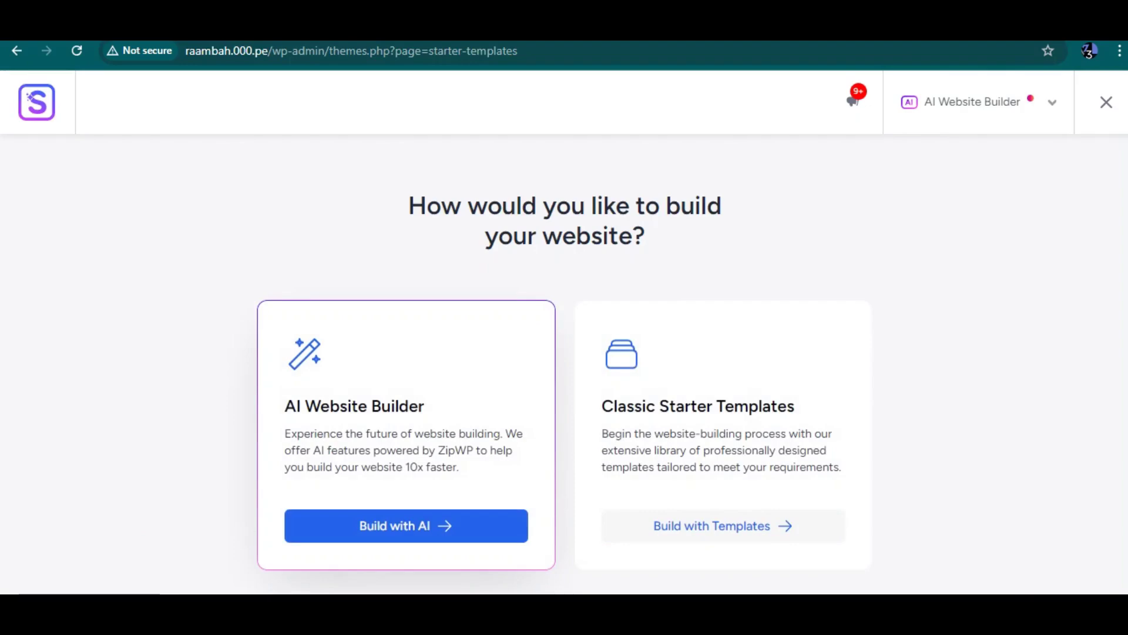
Step: Browse classic templates filtered to Elementor and E-Commerce, and pick Organic Store
left_click(722, 525)
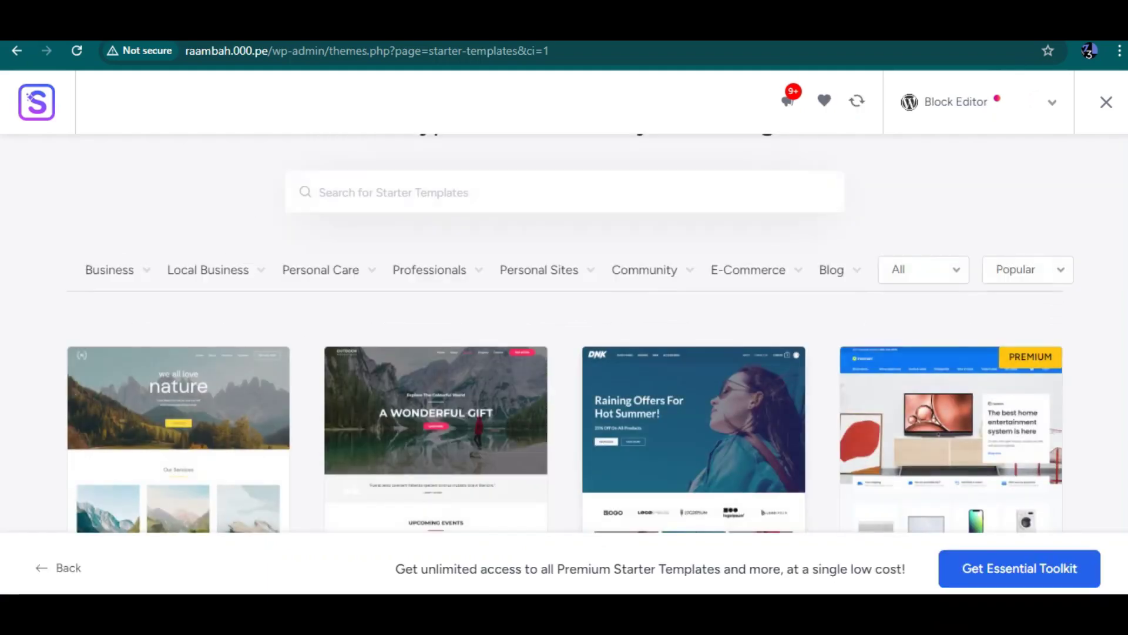
left_click(976, 102)
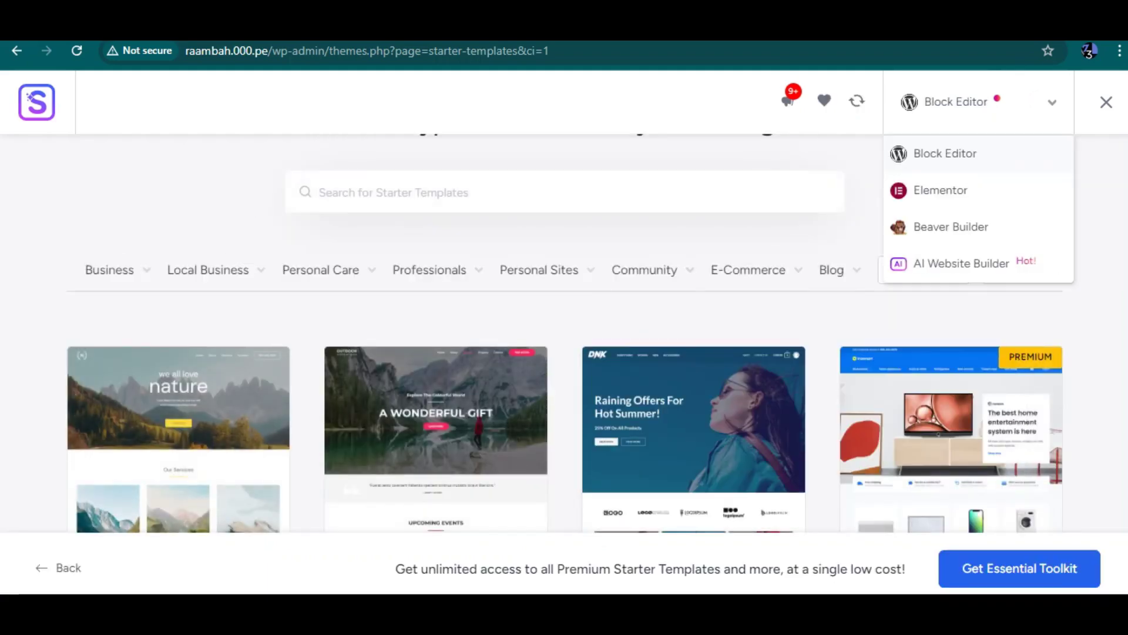
left_click(940, 190)
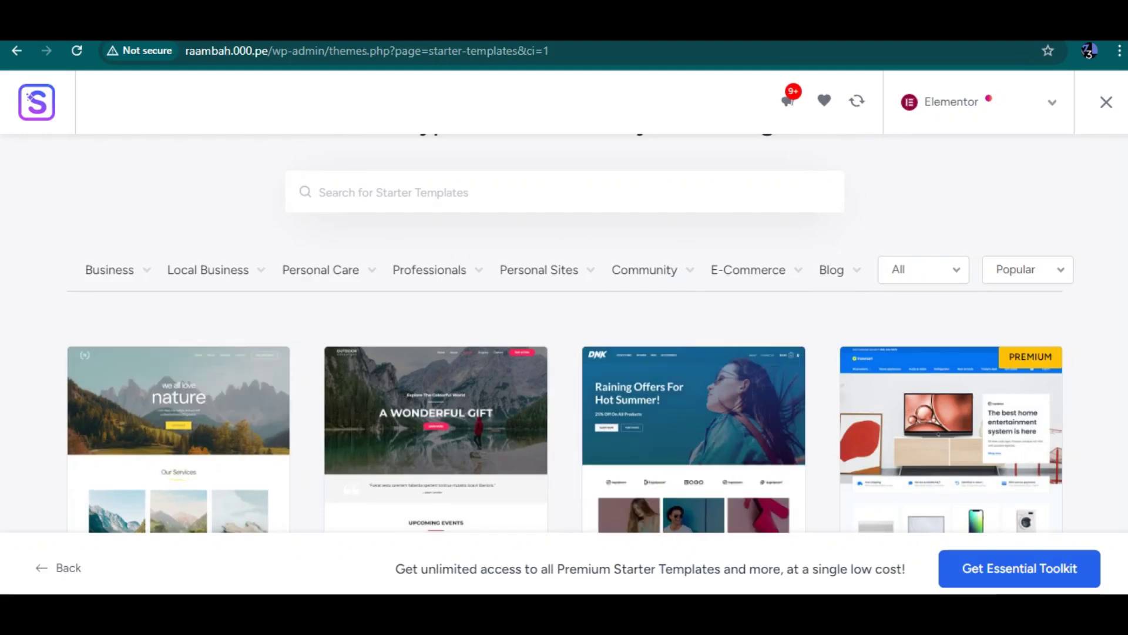
left_click(749, 270)
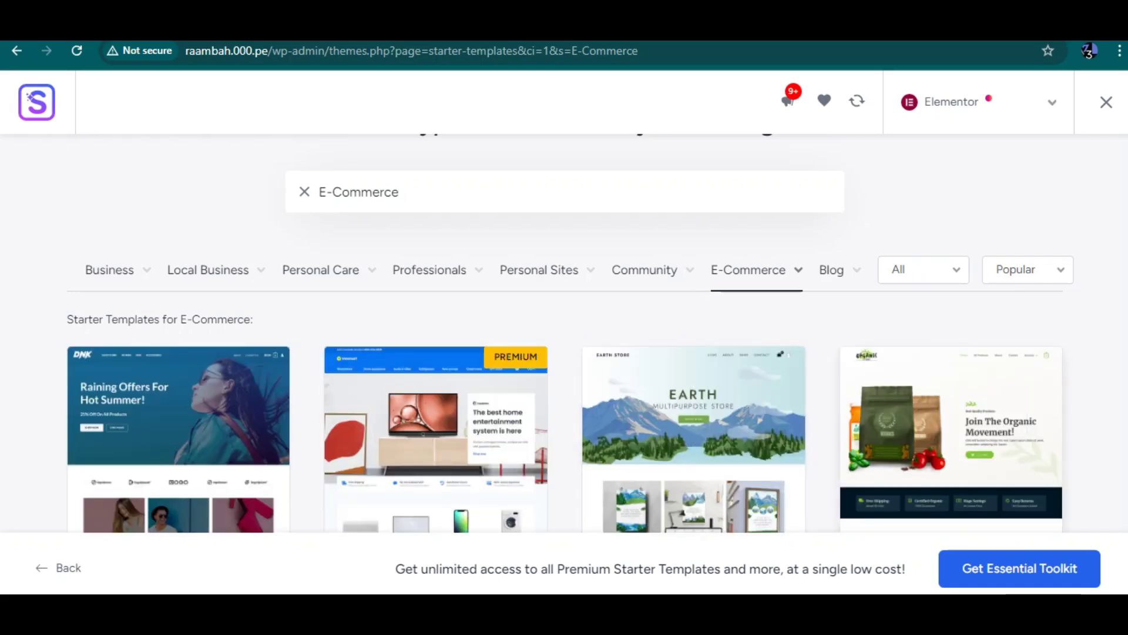
scroll(564, 353, "down", 3)
left_click(951, 324)
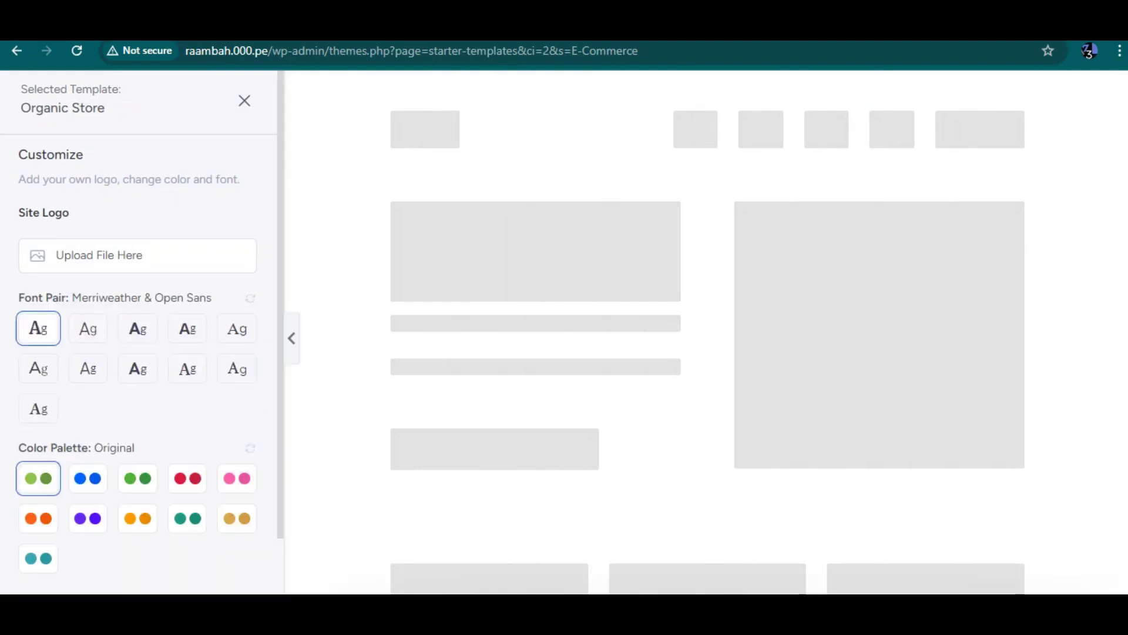
Step: Keep the original fonts and colours, skip optional features, and submit to build the website
scroll(141, 323, "down", 2)
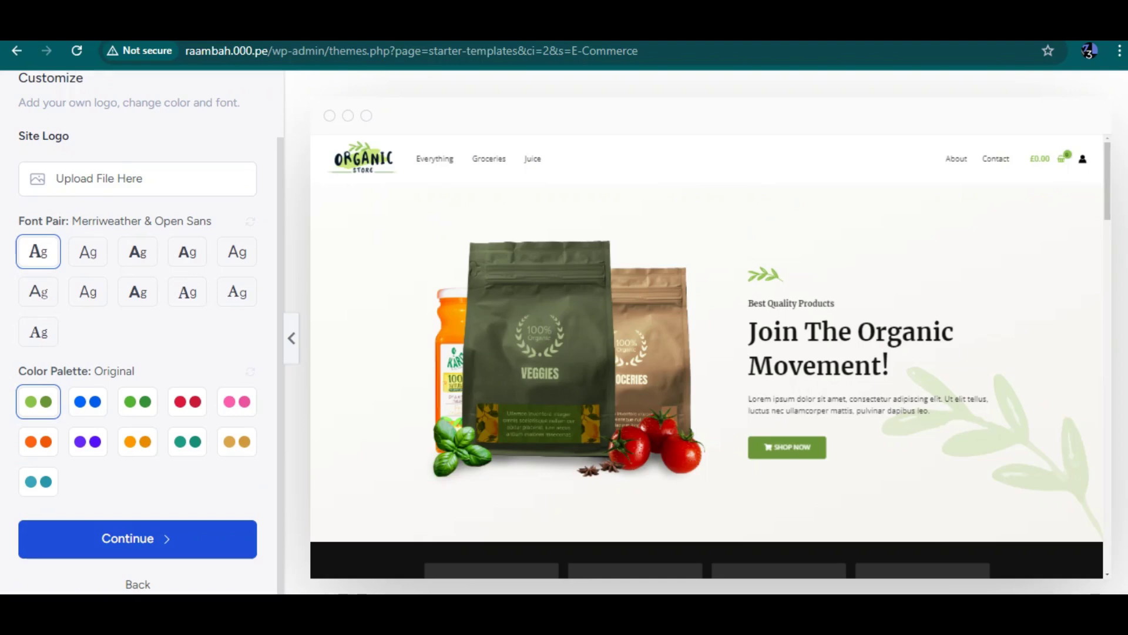
left_click(138, 539)
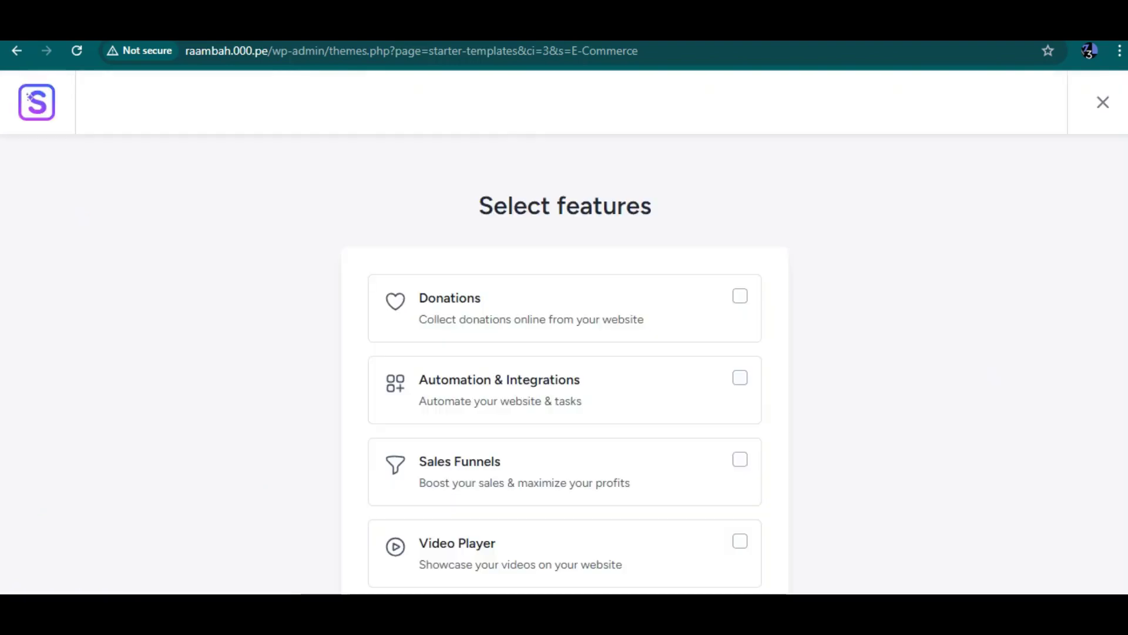
scroll(564, 353, "down", 5)
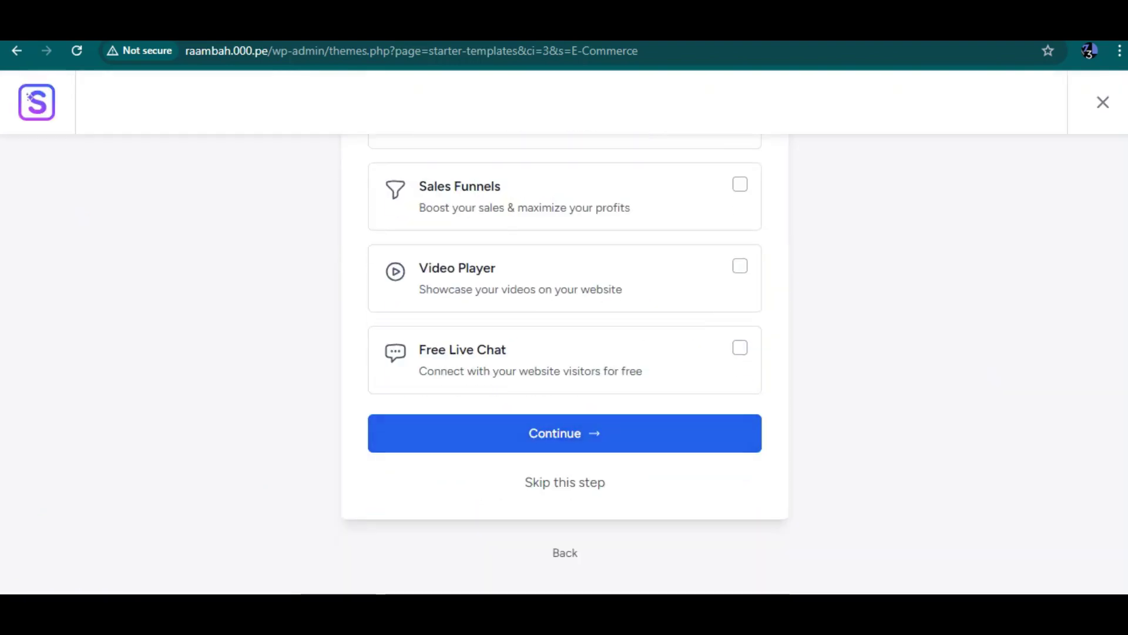
left_click(573, 435)
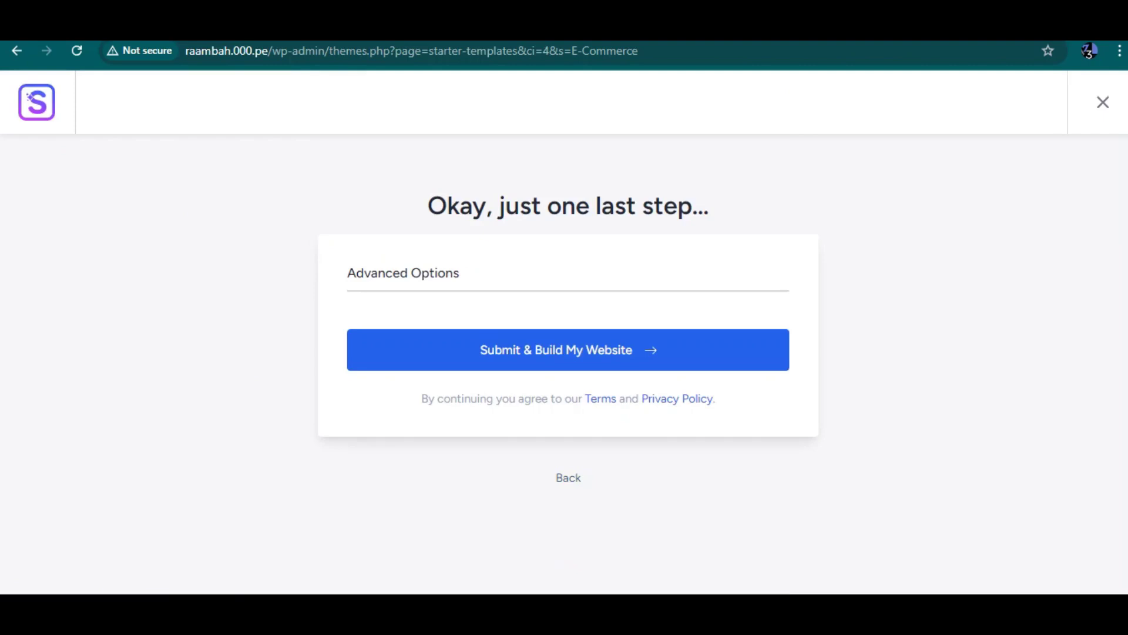
left_click(568, 350)
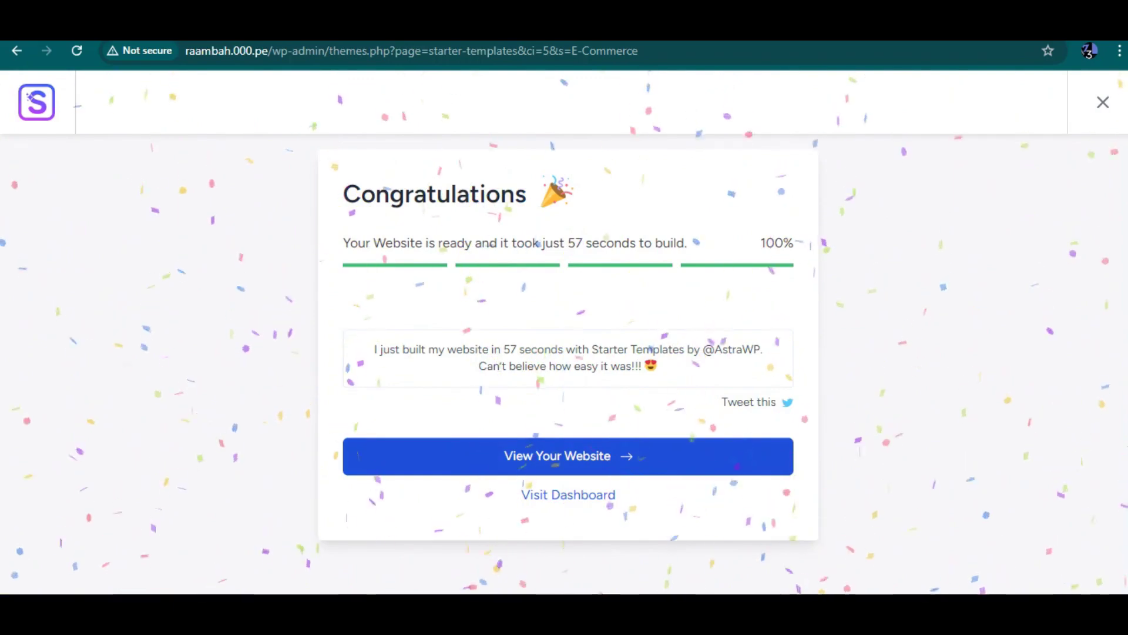
Step: View the built Organic Store homepage down to the footer and back, then return to Congratulations
right_click(590, 86)
left_click(569, 456)
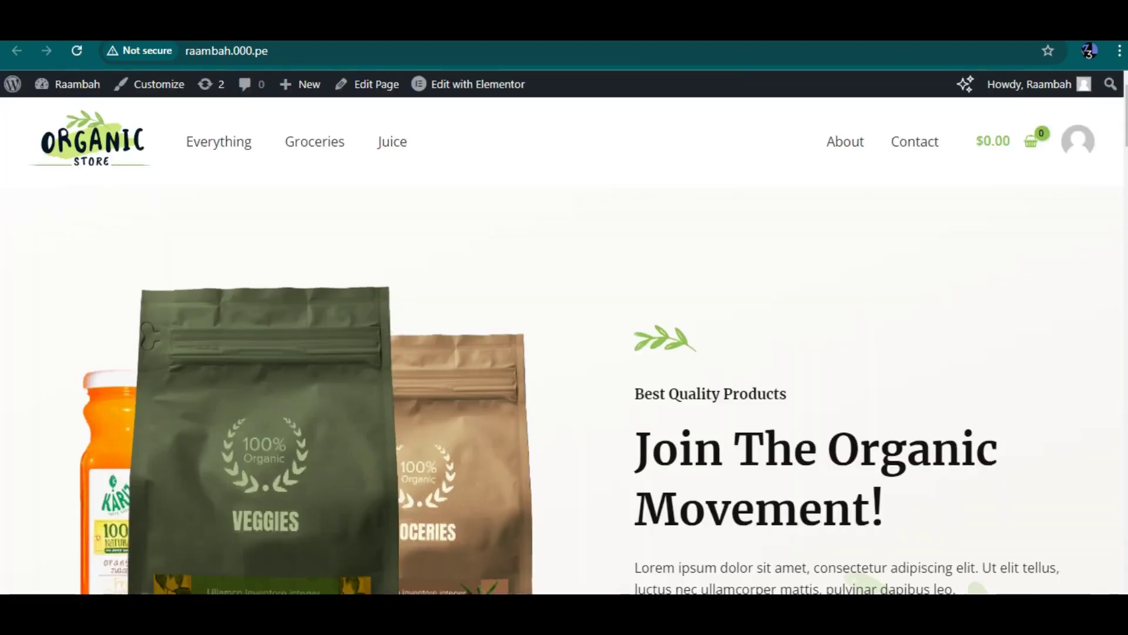
scroll(564, 345, "down", 20)
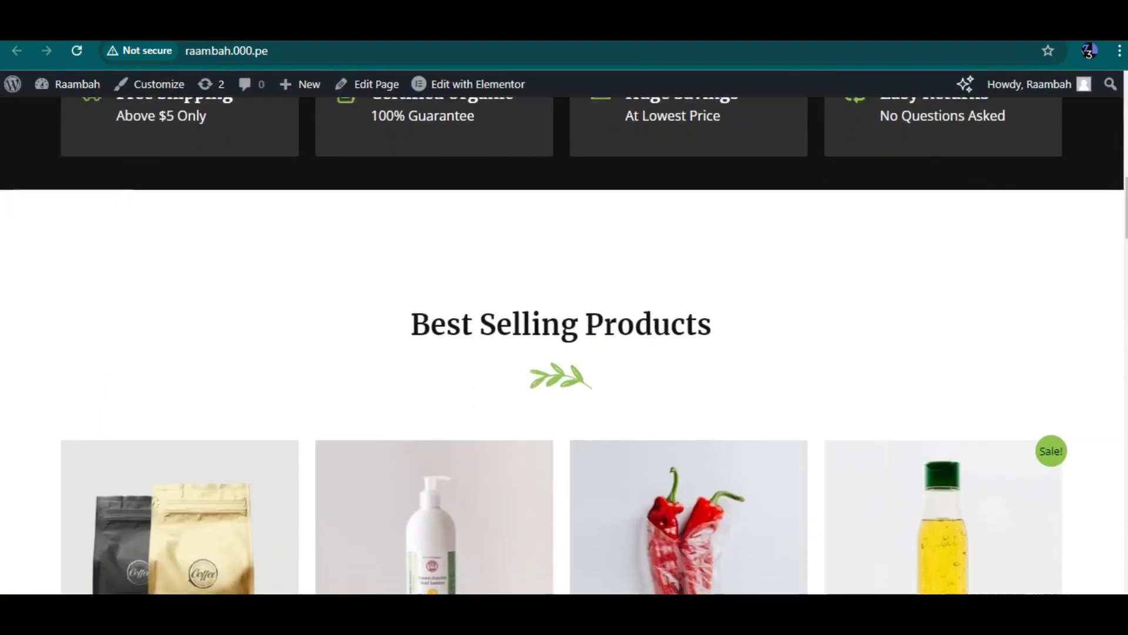
scroll(564, 346, "down", 20)
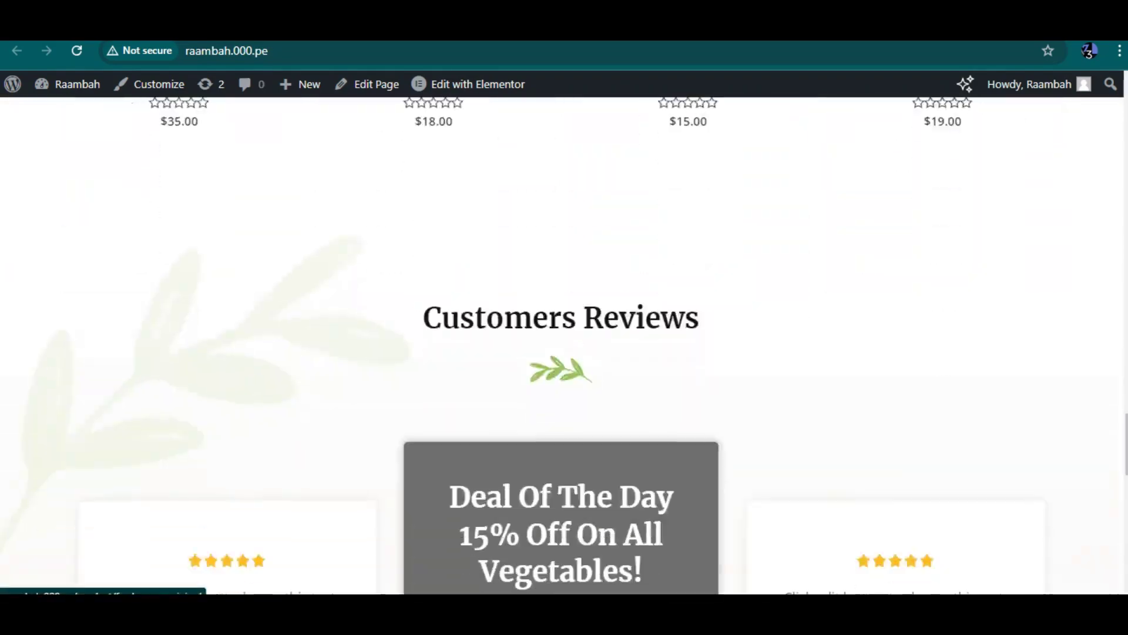
scroll(564, 345, "down", 8)
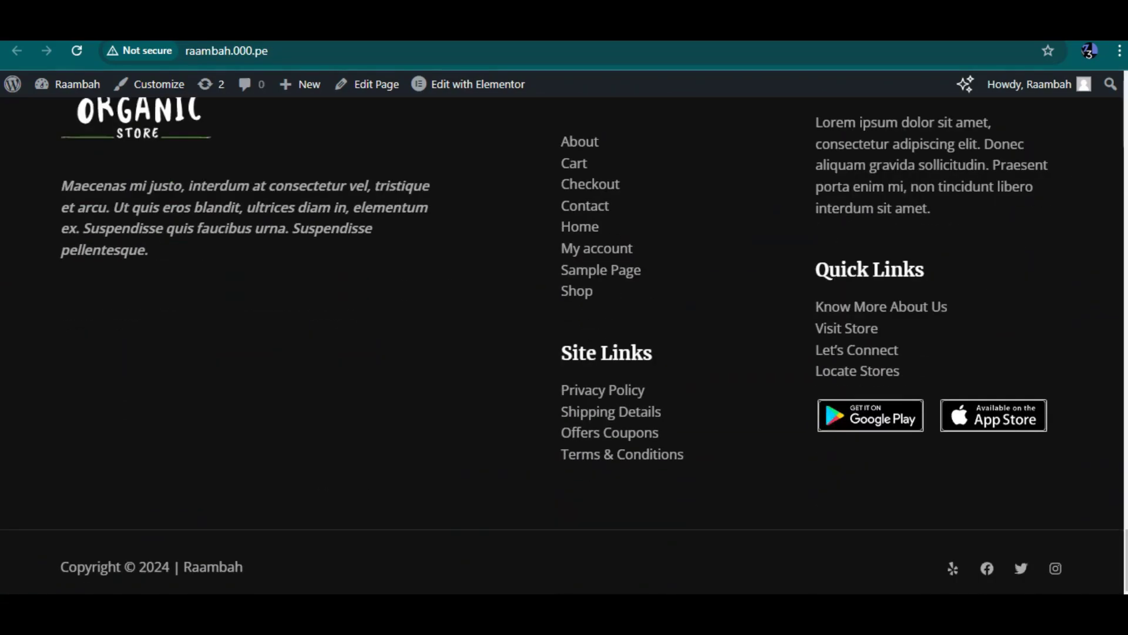
scroll(564, 346, "up", 7)
scroll(564, 345, "up", 12)
scroll(564, 345, "down", 14)
scroll(565, 345, "up", 10)
scroll(564, 346, "down", 2)
scroll(565, 345, "up", 15)
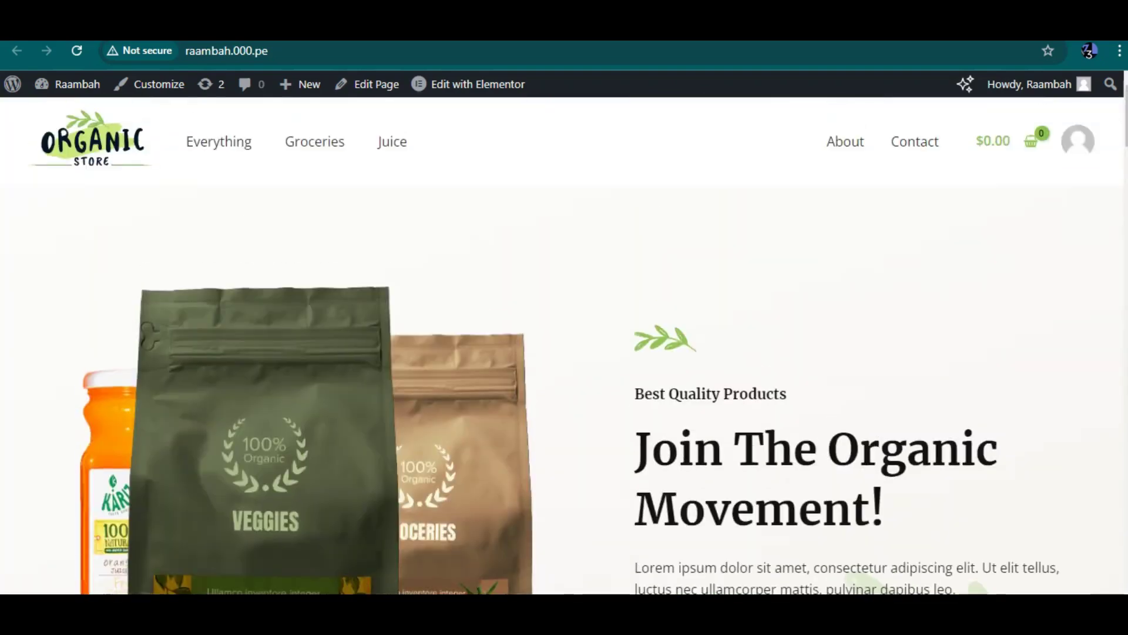
left_click(835, 33)
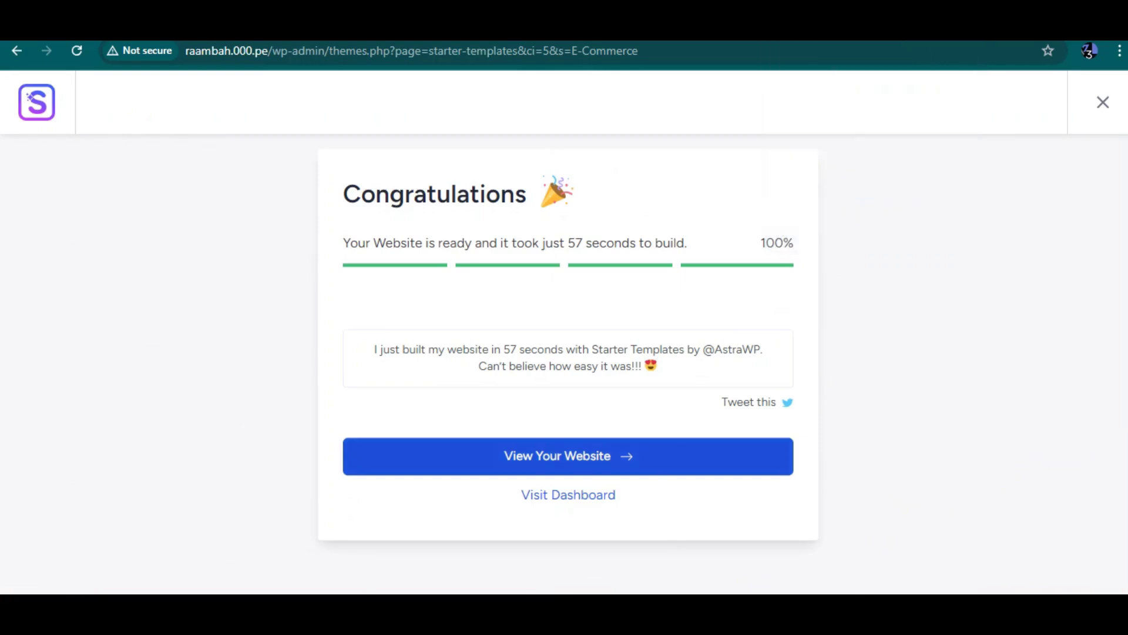
Step: Leave the Organic Store wizard via Visit Dashboard and review the WooCommerce Setup panel (Step 3 of 7)
key("Tab")
key("Return")
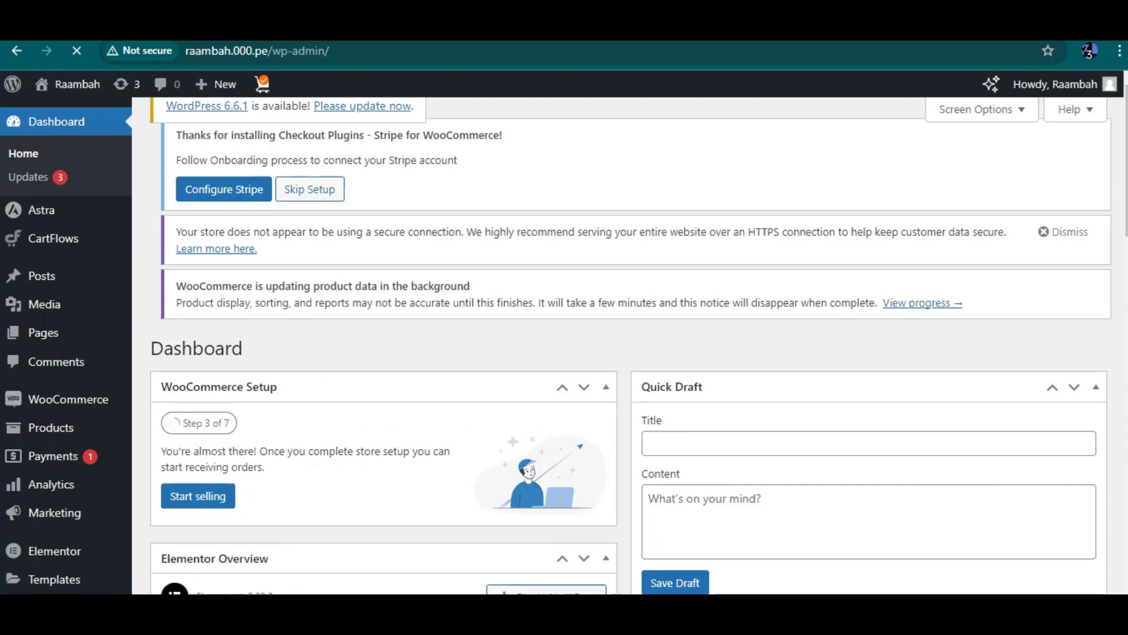
mouse_move(68, 399)
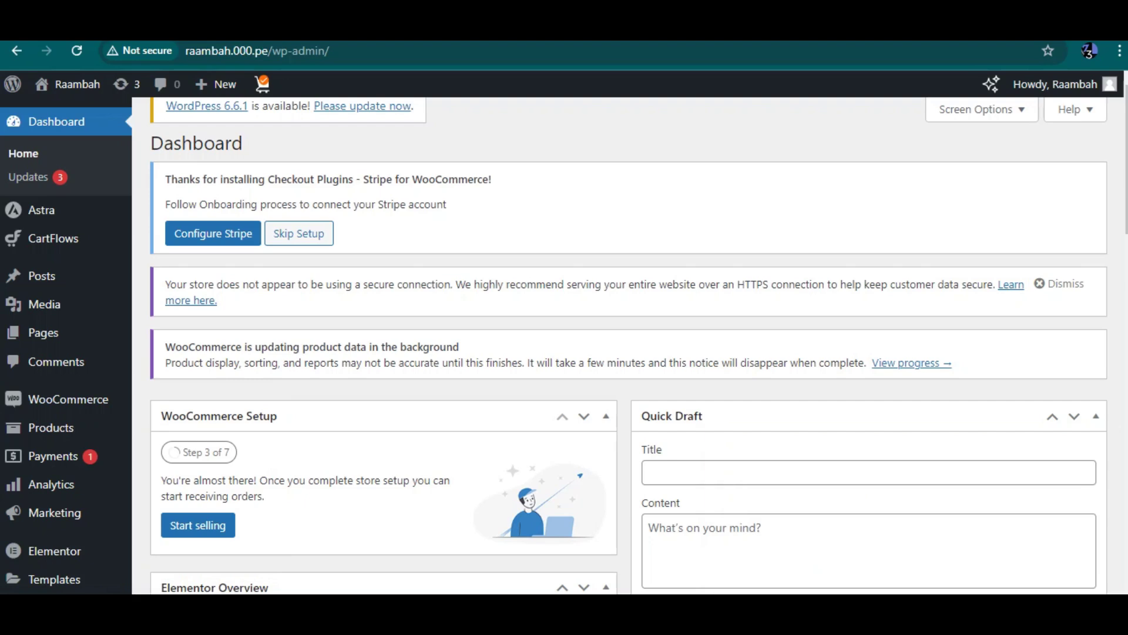
scroll(629, 347, "down", 1)
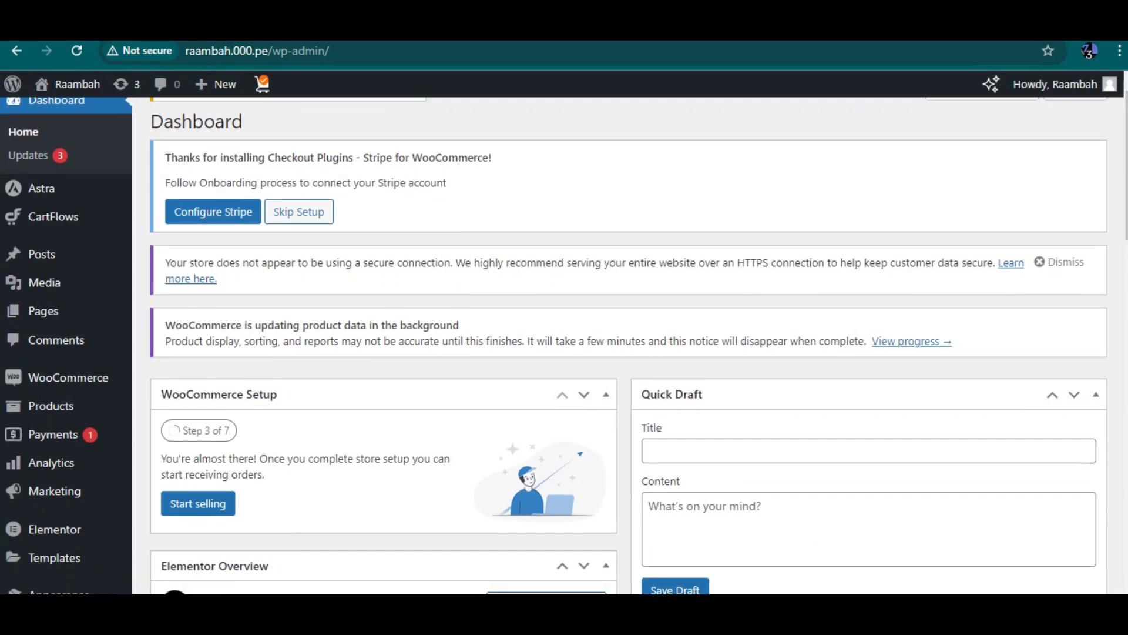